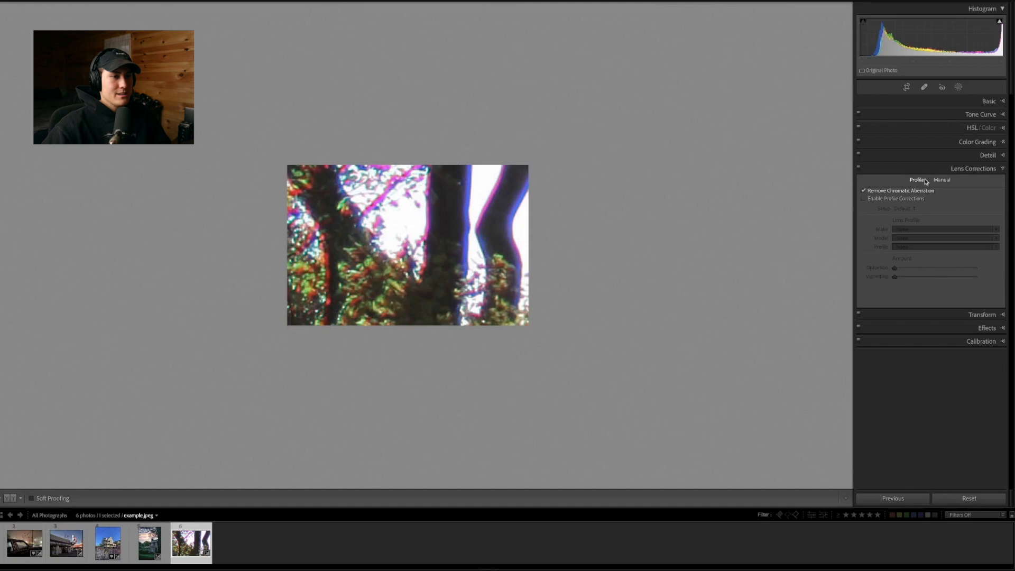
# Manually defringe the tree photo's purple edges with an amount of 9 and a purple hue range of 13/72
pyautogui.click(941, 180)
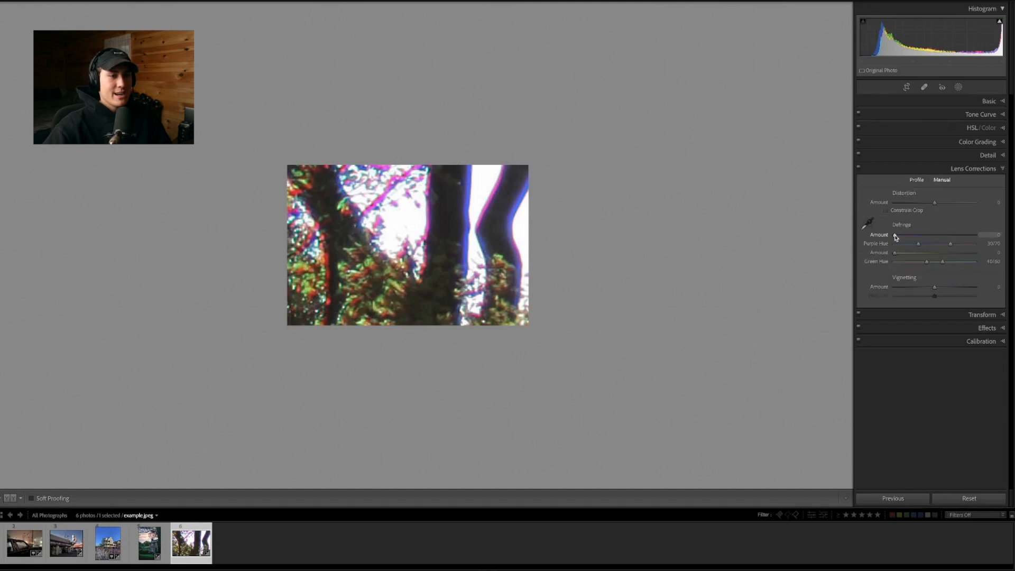
pyautogui.moveTo(903, 235); pyautogui.dragTo(914, 235)
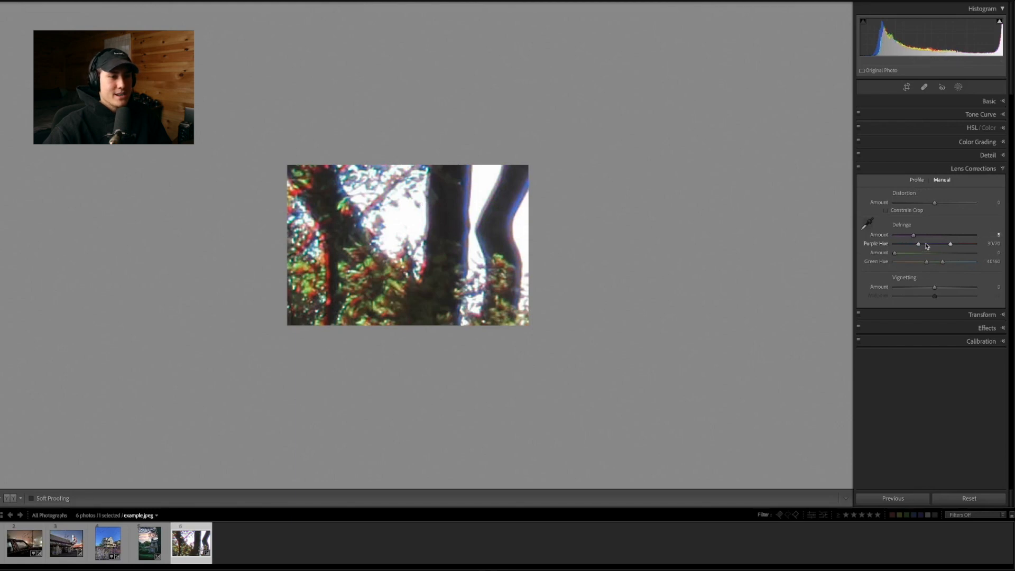
pyautogui.moveTo(920, 247); pyautogui.dragTo(953, 245)
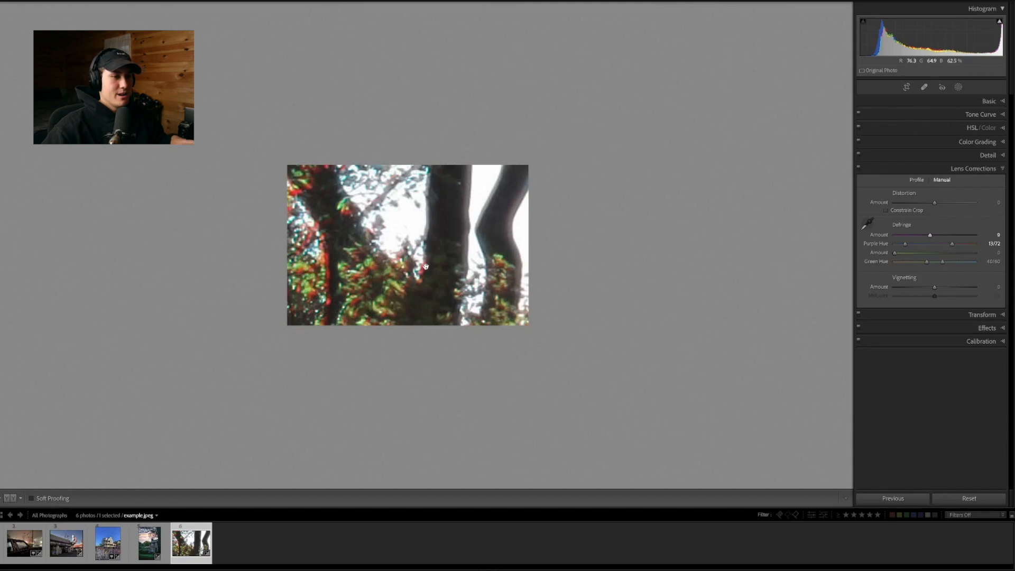
# Set the green defringe amount to 9 and widen the green hue range to 0/78
pyautogui.moveTo(926, 262); pyautogui.dragTo(912, 265)
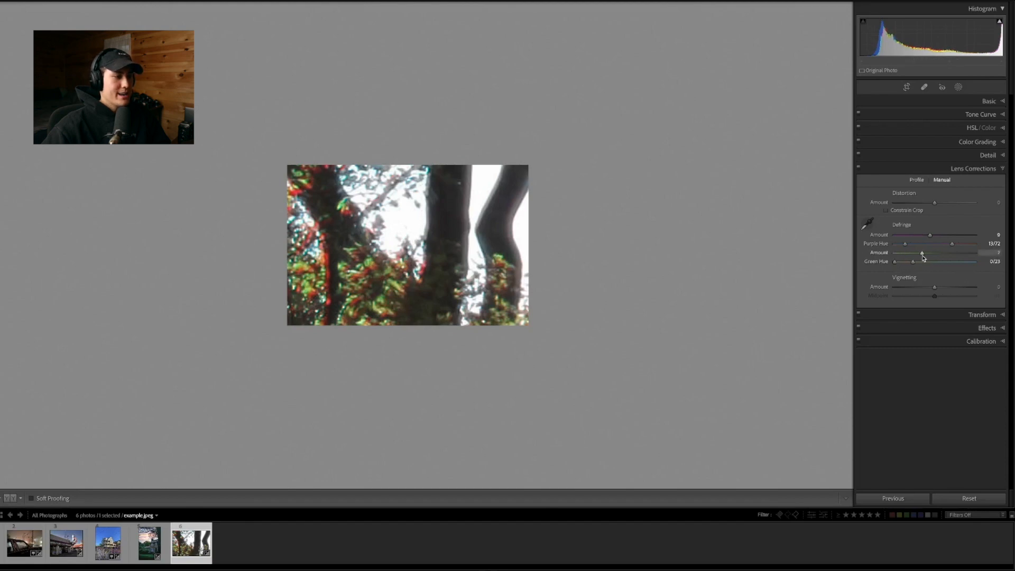
pyautogui.moveTo(923, 257); pyautogui.dragTo(931, 255)
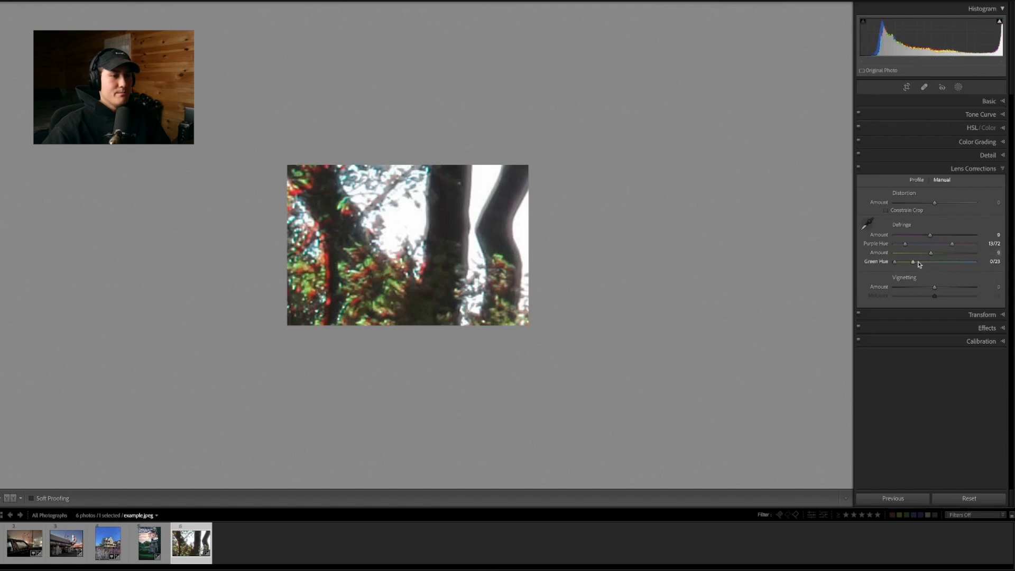
pyautogui.moveTo(916, 264); pyautogui.dragTo(958, 265)
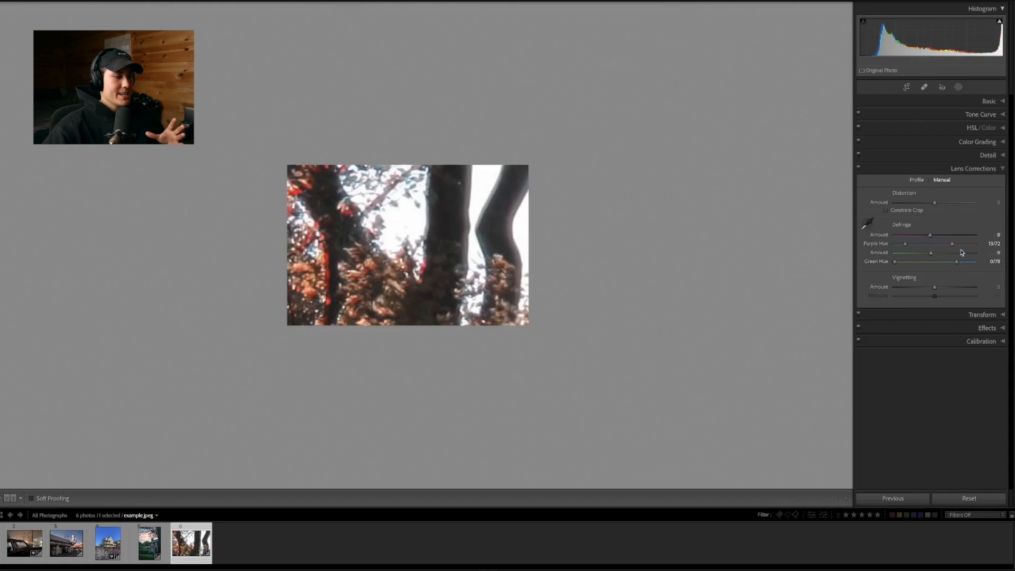
# Switch to Example1.CR3 and enable Remove Chromatic Aberration, comparing it on and off along the roof edge and branches
pyautogui.click(918, 182)
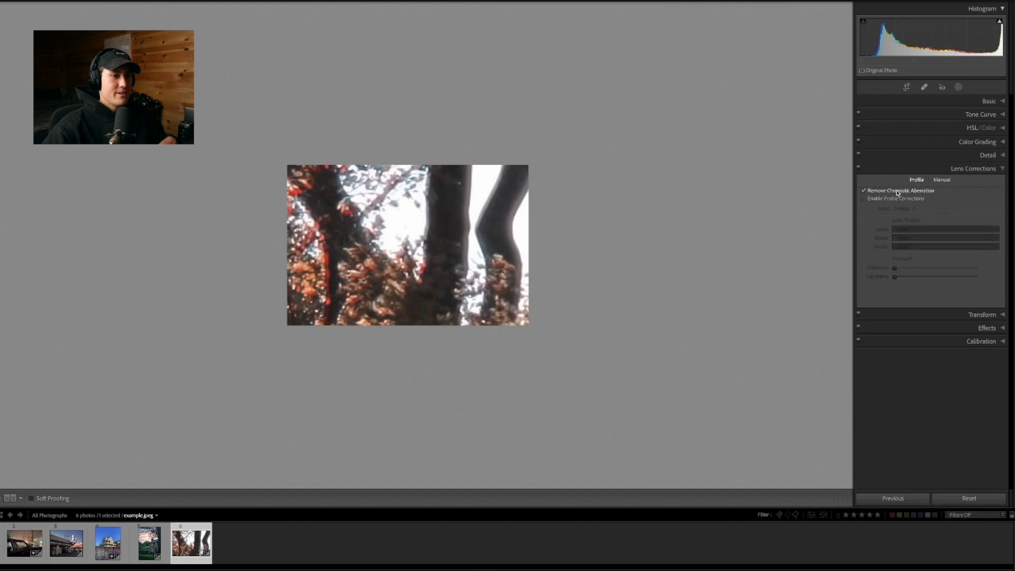
pyautogui.click(2, 544)
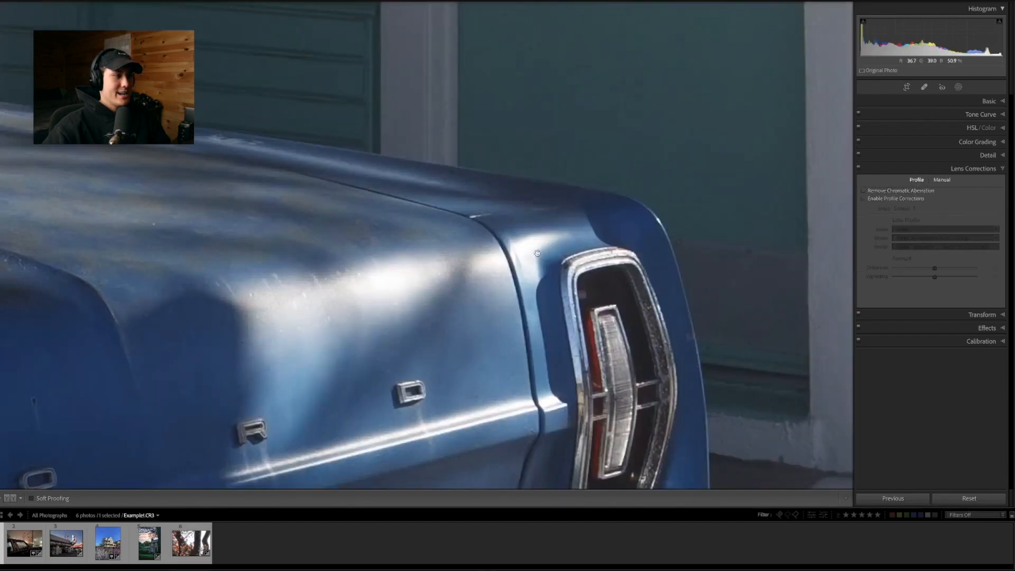
pyautogui.click(537, 253)
pyautogui.click(496, 161)
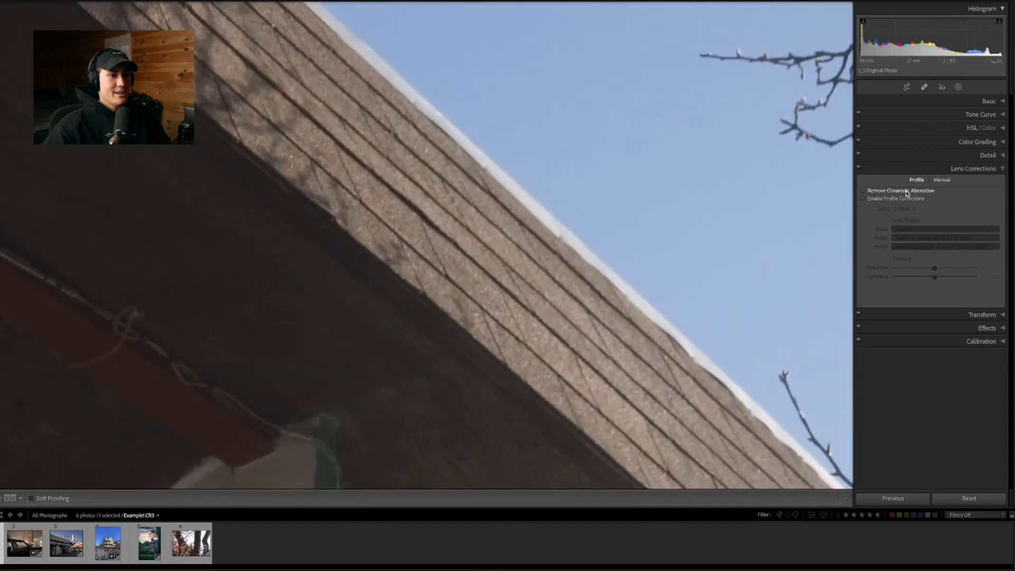
pyautogui.moveTo(673, 186); pyautogui.dragTo(438, 174)
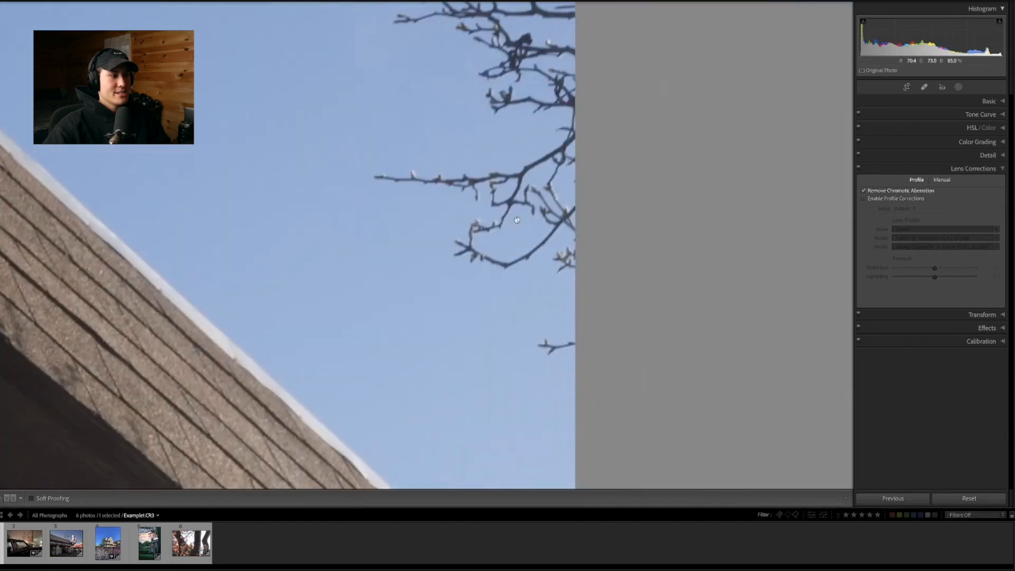
pyautogui.click(899, 191)
pyautogui.moveTo(509, 62); pyautogui.dragTo(479, 287)
pyautogui.click(899, 190)
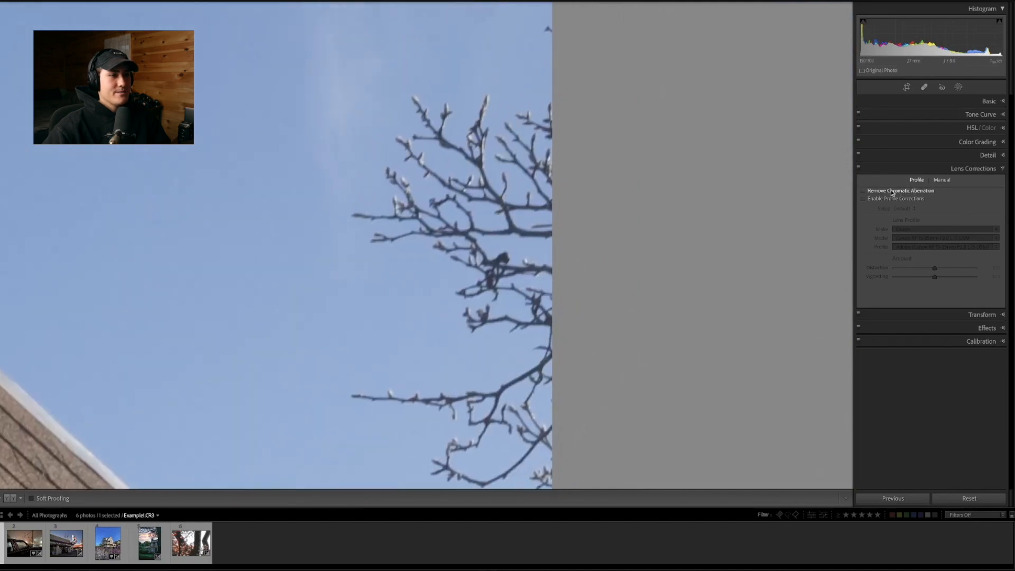
pyautogui.click(420, 114)
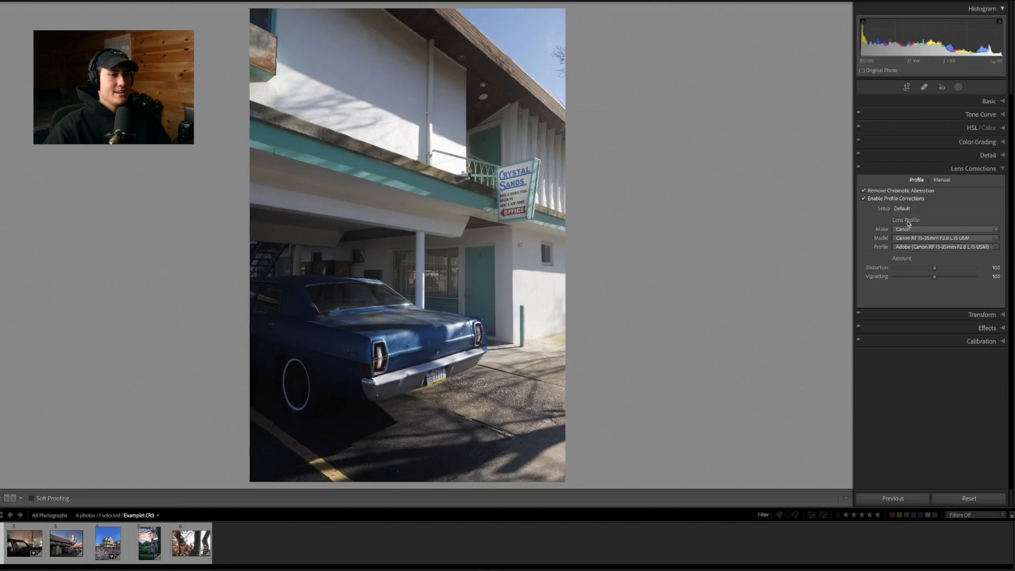
# Compare the car photo with and without profile corrections, leaving them enabled
pyautogui.click(886, 201)
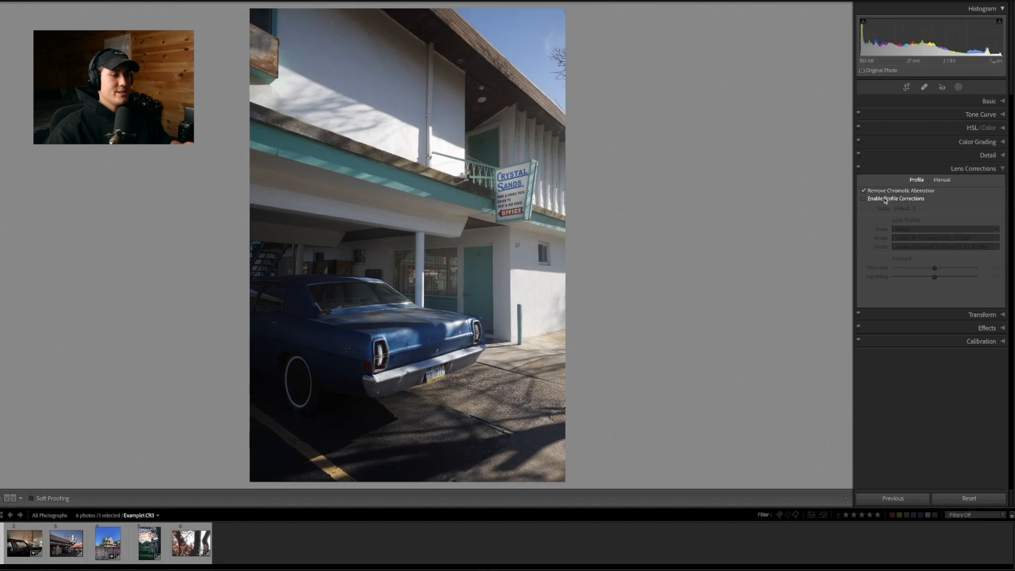
pyautogui.click(886, 200)
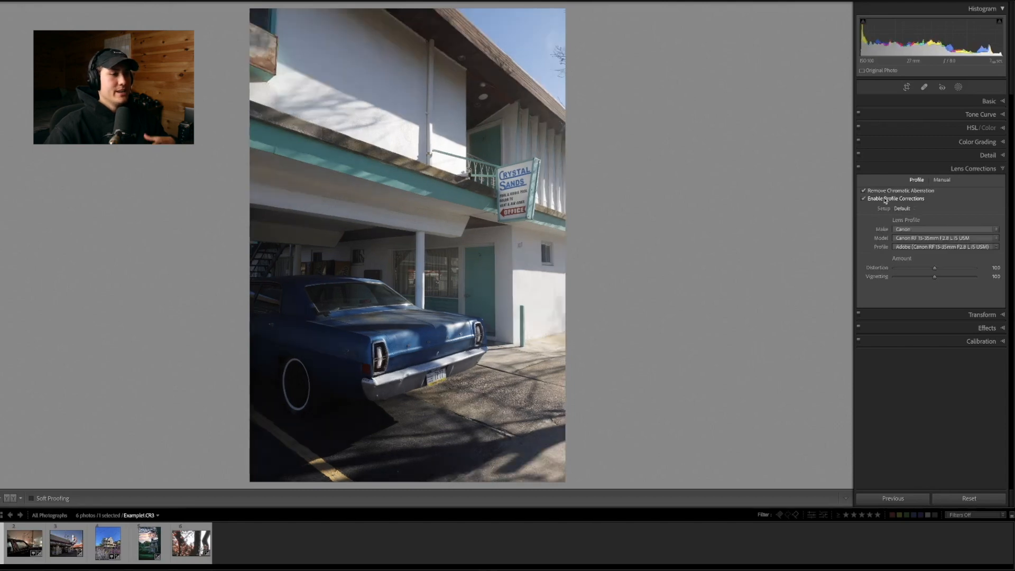
pyautogui.click(886, 201)
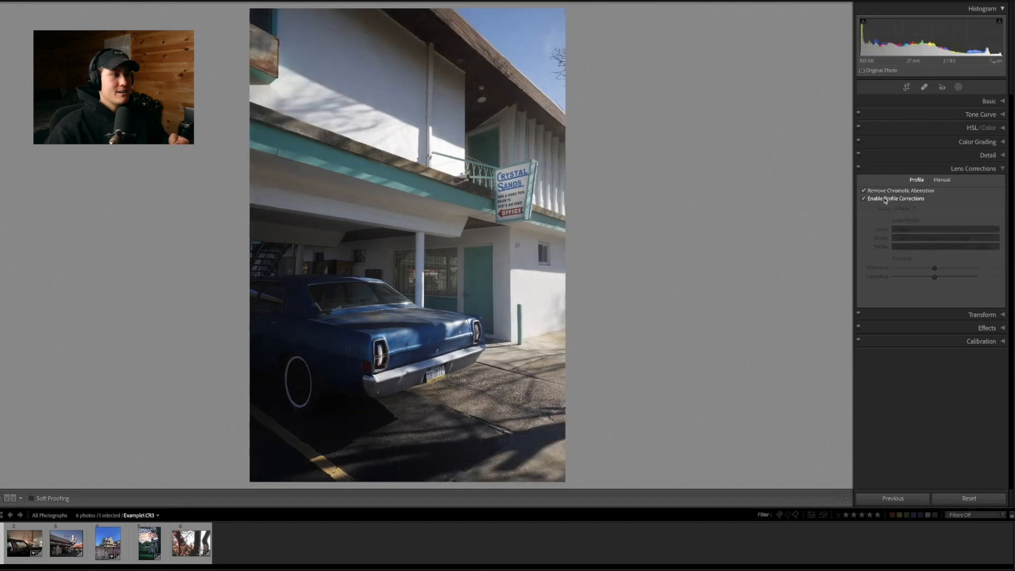
pyautogui.click(886, 201)
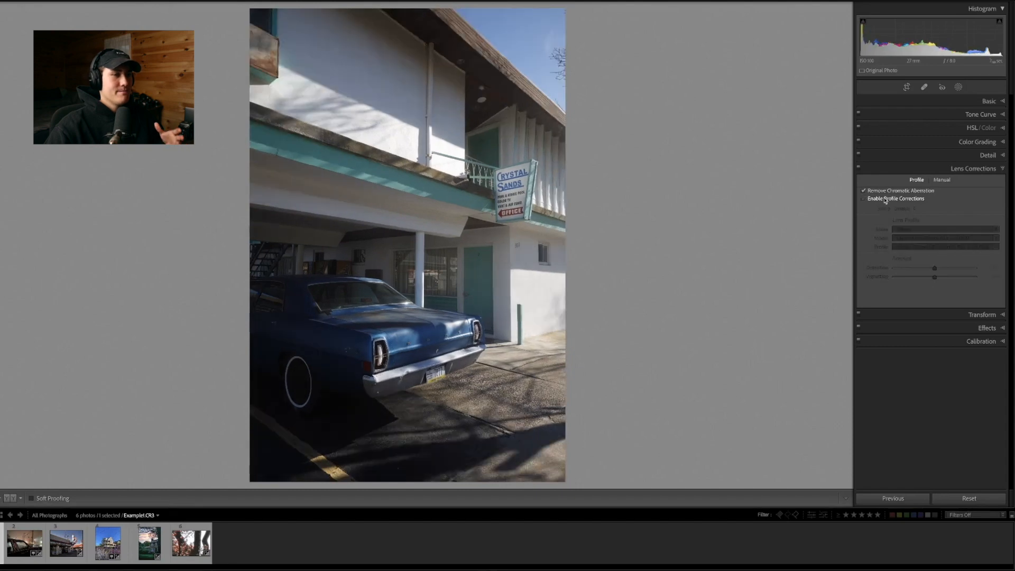
pyautogui.click(886, 201)
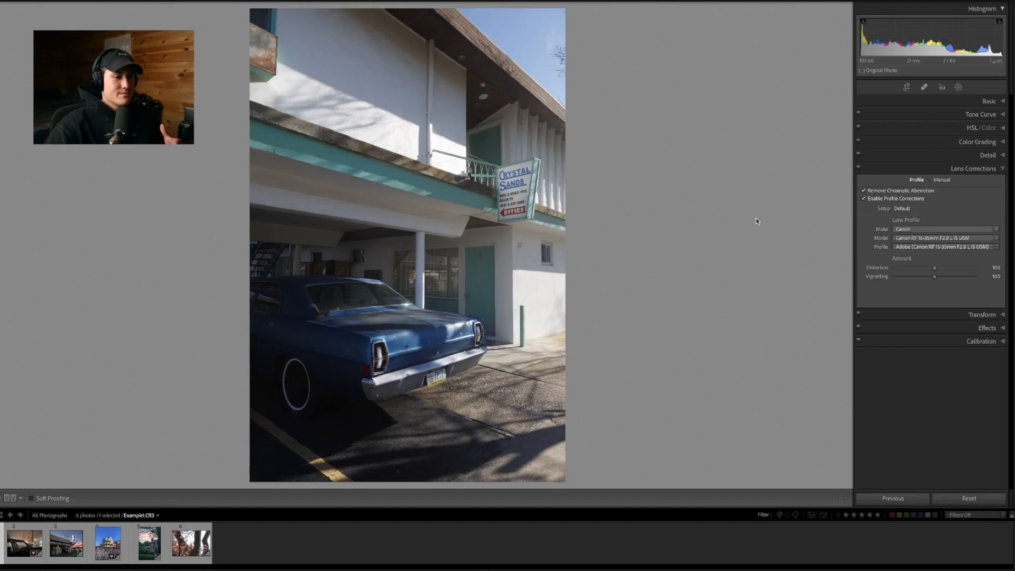
# Try the Leica M make with the SUMMILUX-M 35 mm f/1.4 ASPH lens profile on the car photo
pyautogui.click(912, 231)
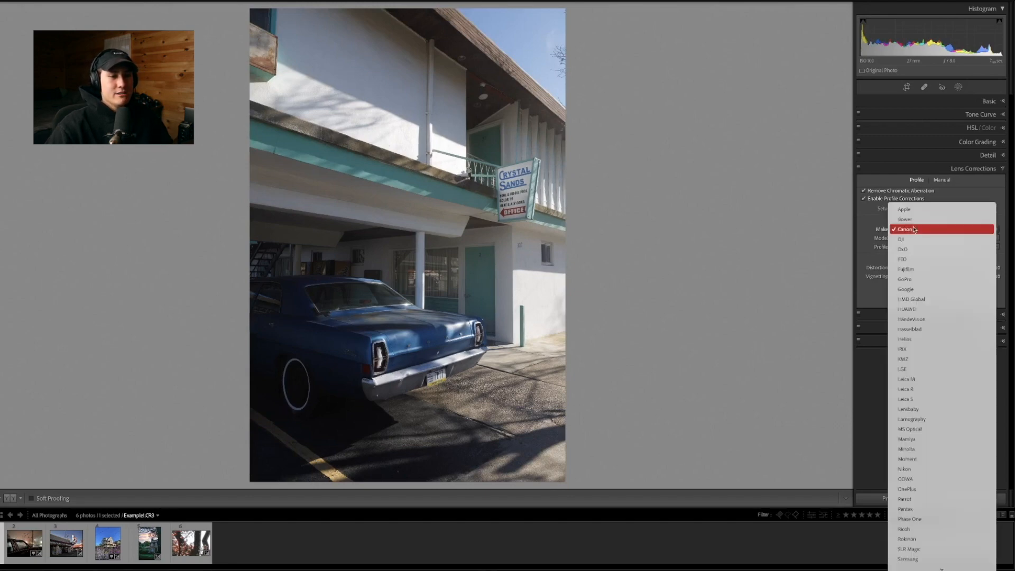
pyautogui.click(920, 379)
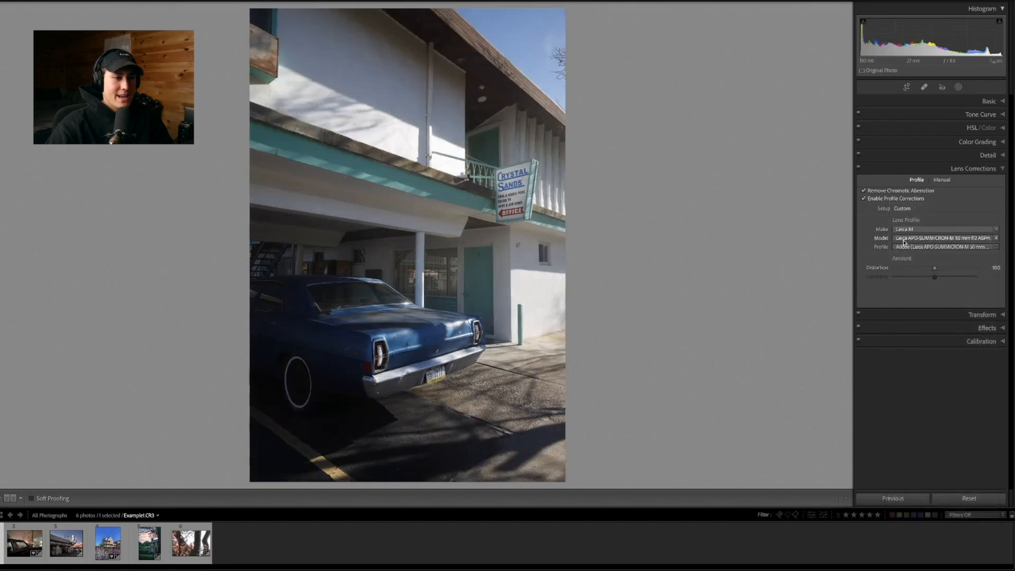
pyautogui.click(904, 239)
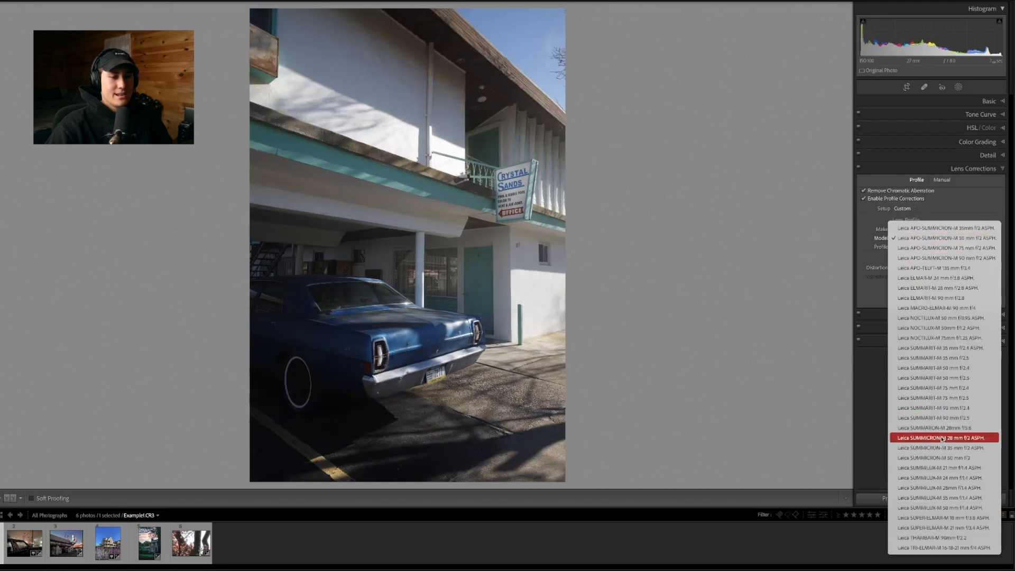
pyautogui.click(937, 497)
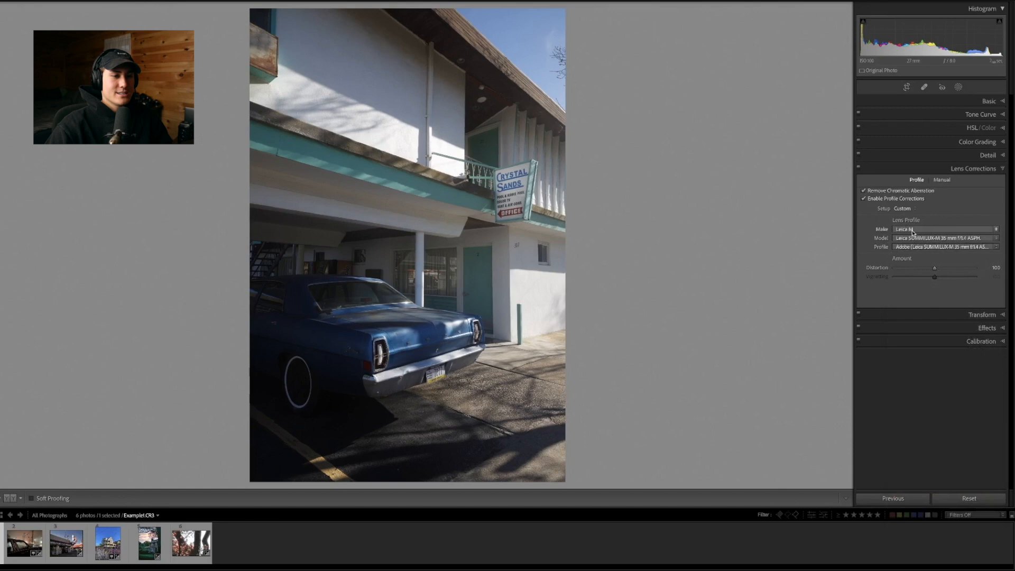
pyautogui.moveTo(935, 268); pyautogui.dragTo(934, 270)
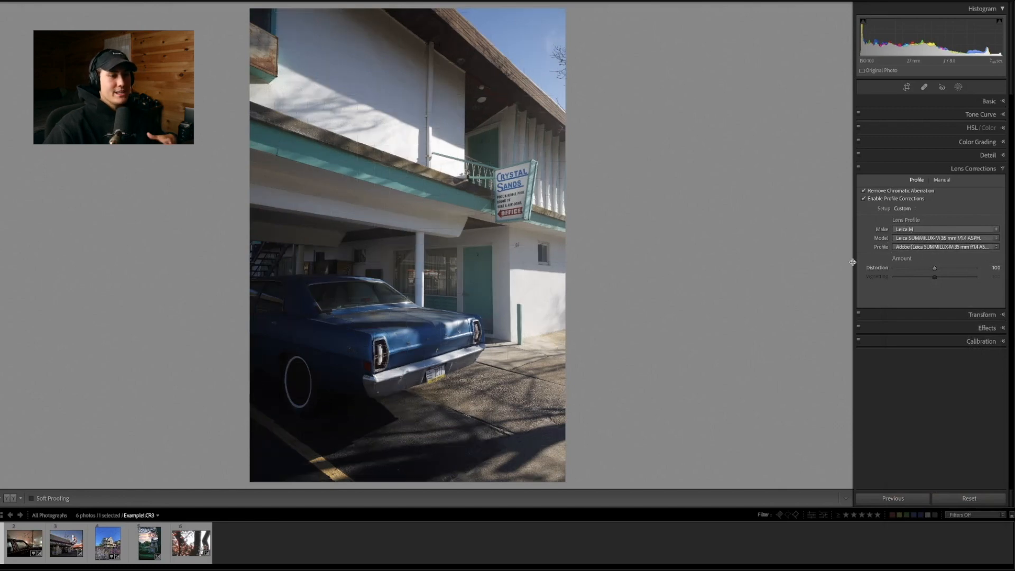
pyautogui.moveTo(935, 268); pyautogui.dragTo(883, 269)
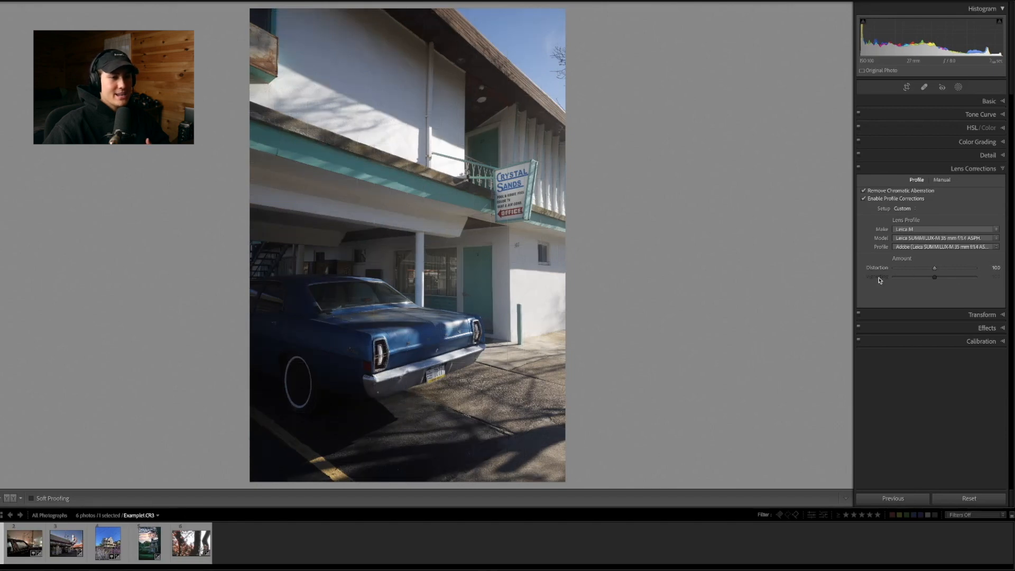
# Set the lens profile make back to Canon and close the lens correction settings
pyautogui.click(907, 231)
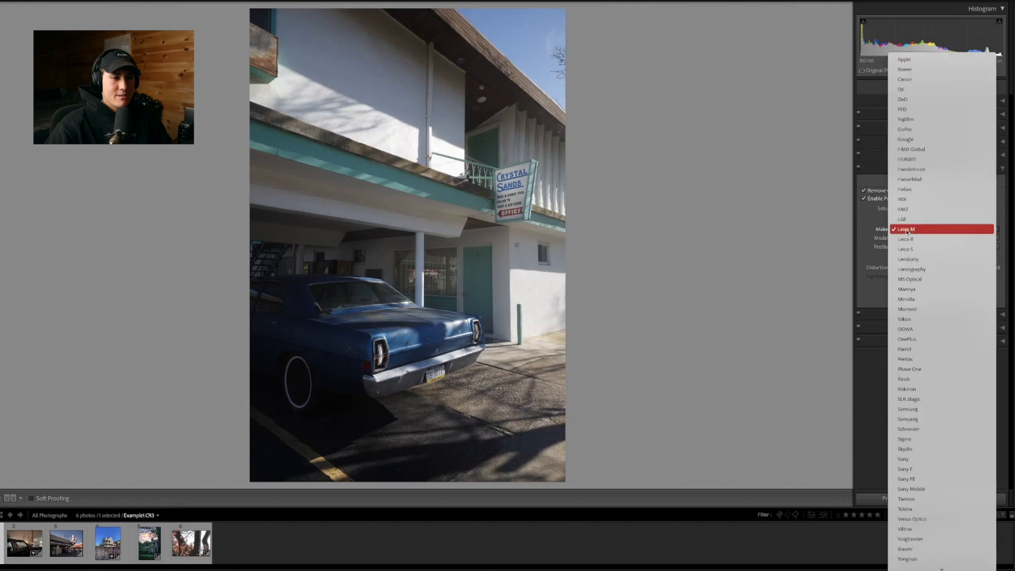
pyautogui.click(907, 79)
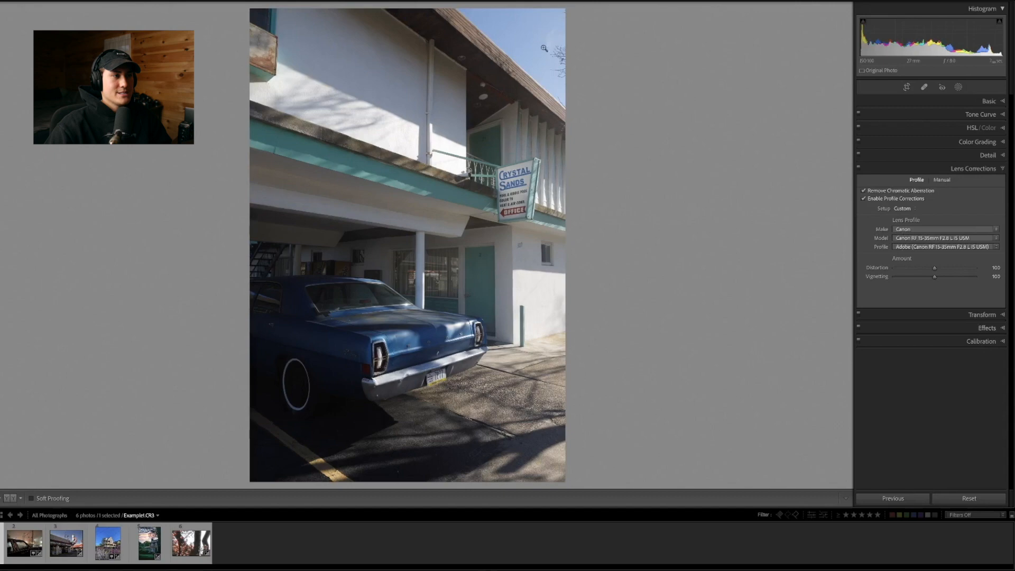
pyautogui.click(975, 168)
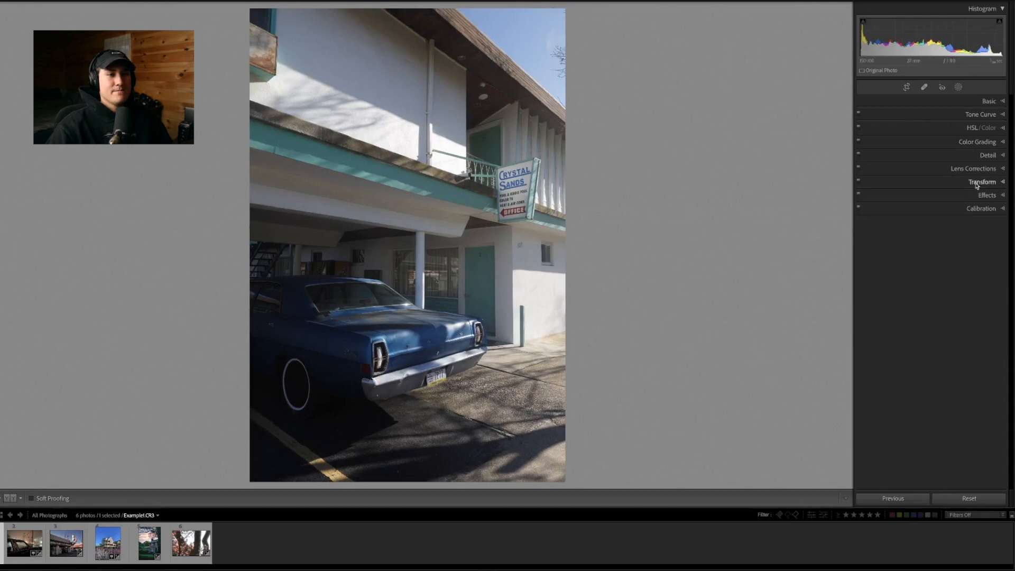
# Compare the Auto, Level, Vertical and Full Upright corrections on the car photo
pyautogui.click(983, 182)
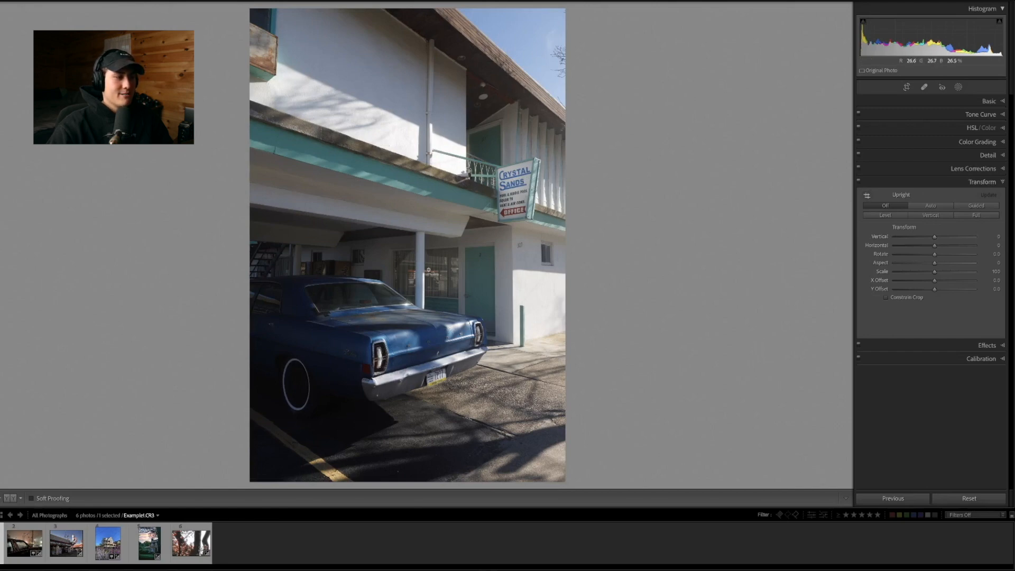
pyautogui.click(919, 207)
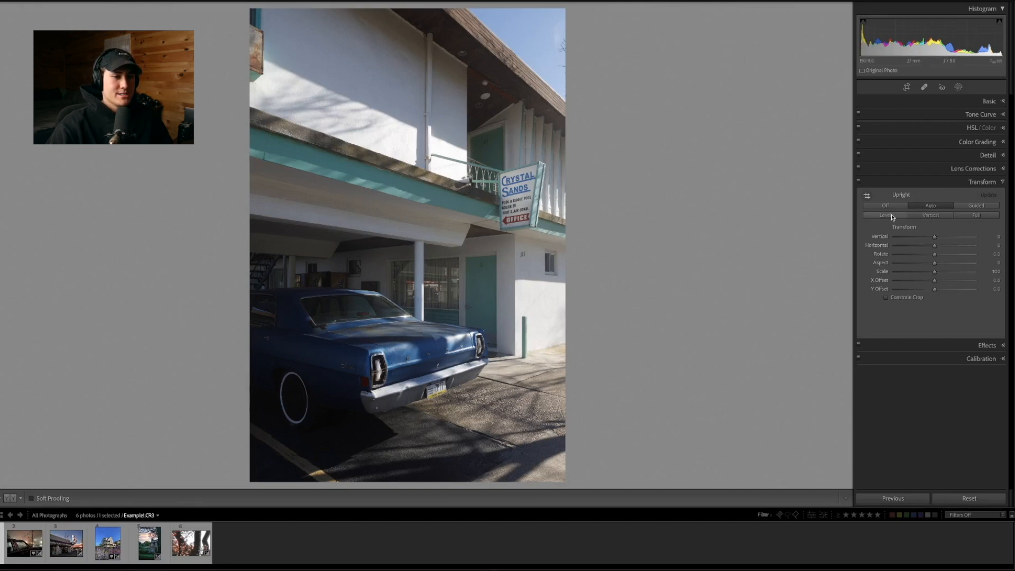
pyautogui.click(926, 219)
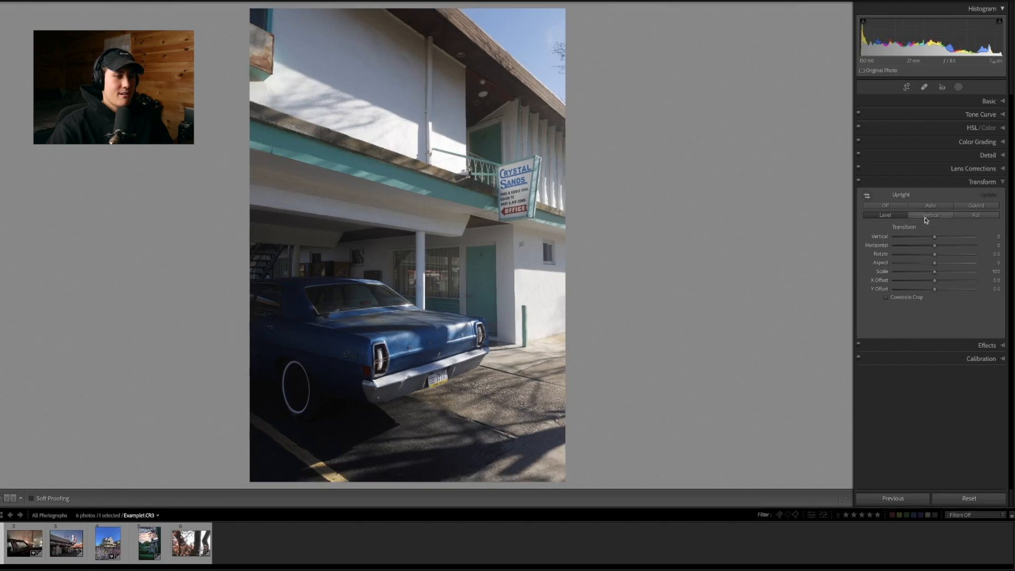
pyautogui.click(926, 220)
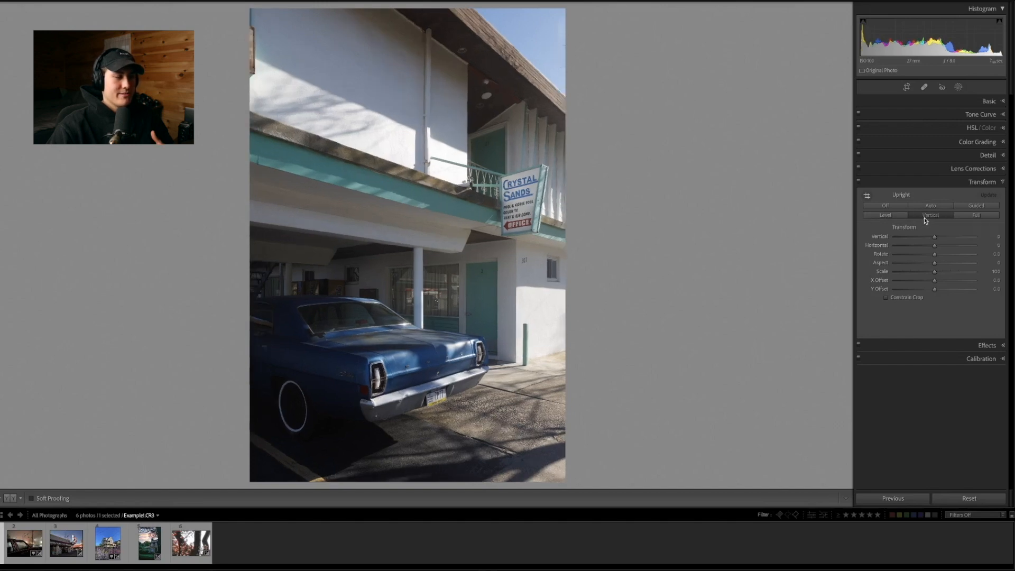
pyautogui.click(963, 217)
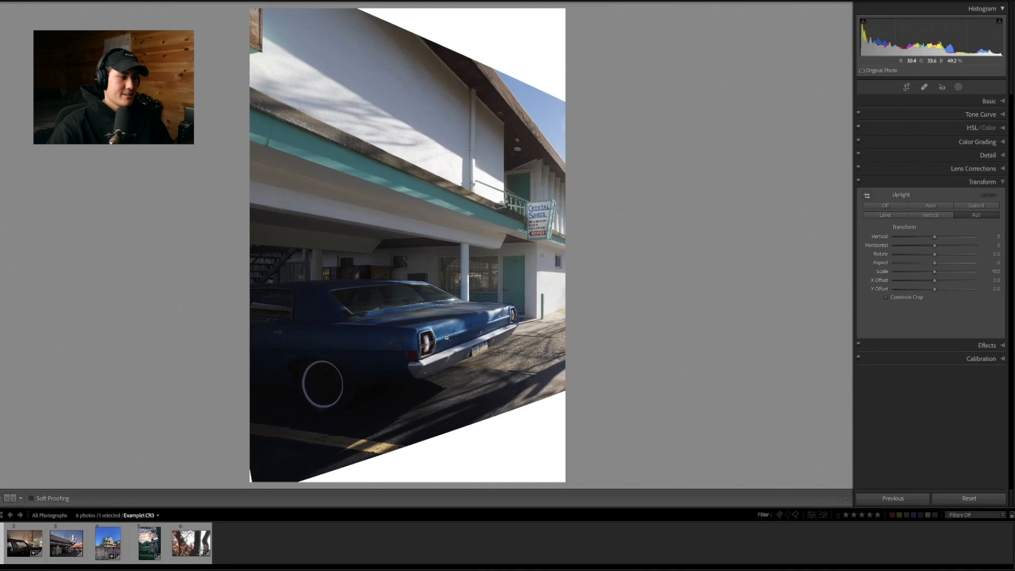
# Apply the Auto Upright correction, try a vertical transform of +48, and undo that vertical adjustment
pyautogui.click(934, 208)
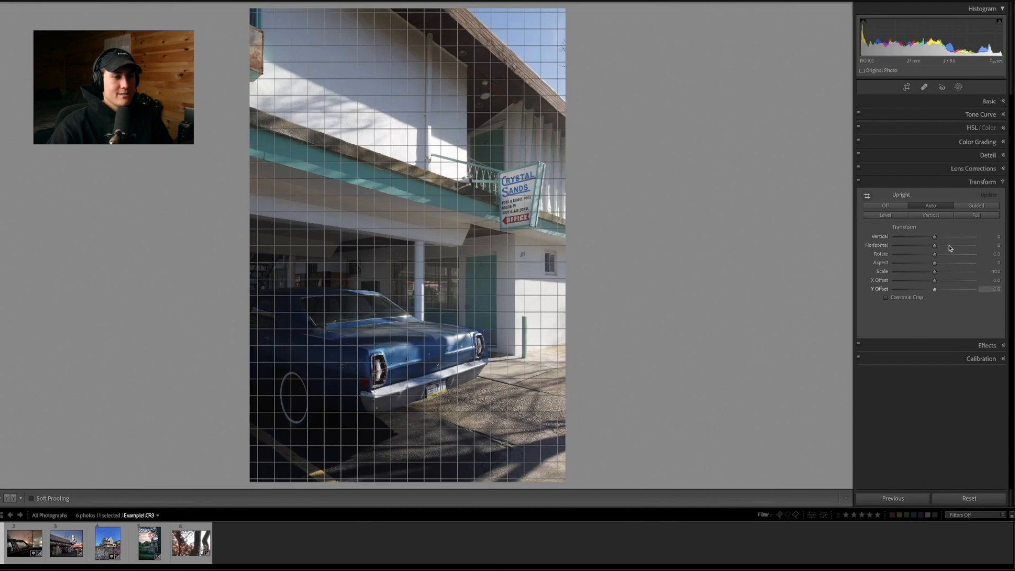
pyautogui.moveTo(936, 238)
pyautogui.mouseDown()
pyautogui.moveTo(914, 236)
pyautogui.moveTo(956, 237)
pyautogui.mouseUp()
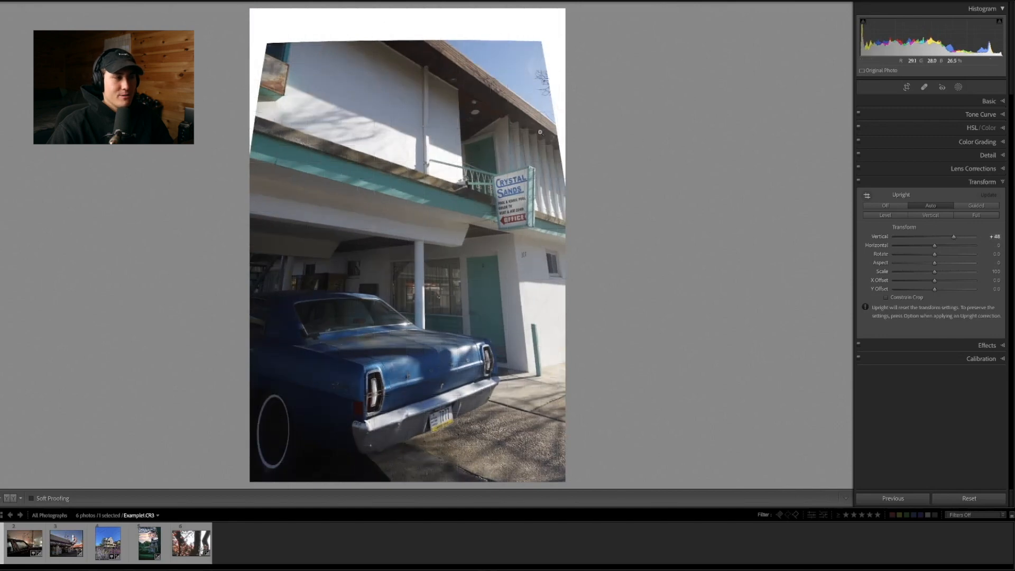
pyautogui.press('super+z')
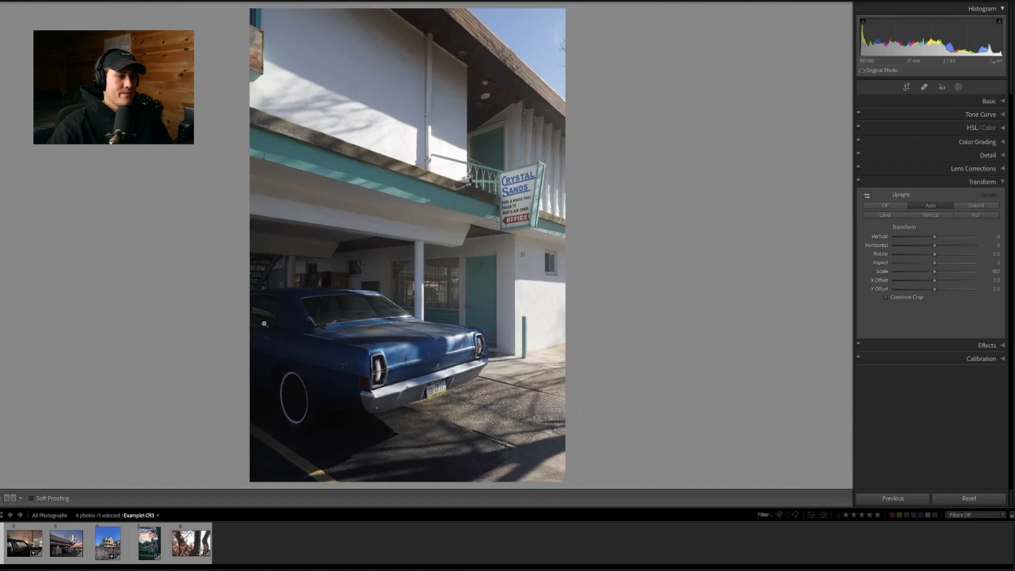
# Apply the Full Upright correction to the car photo
pyautogui.click(977, 215)
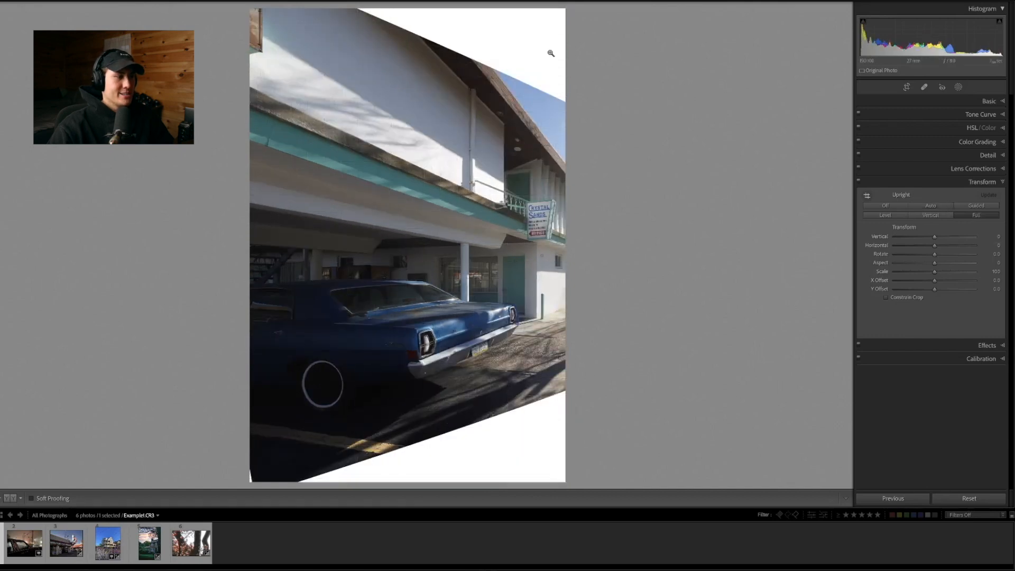
# Apply Guided Upright to the night car photo, drawing guides along the tall foreground pole, the distant house's horizontal line and the utility pole
pyautogui.press('Left')
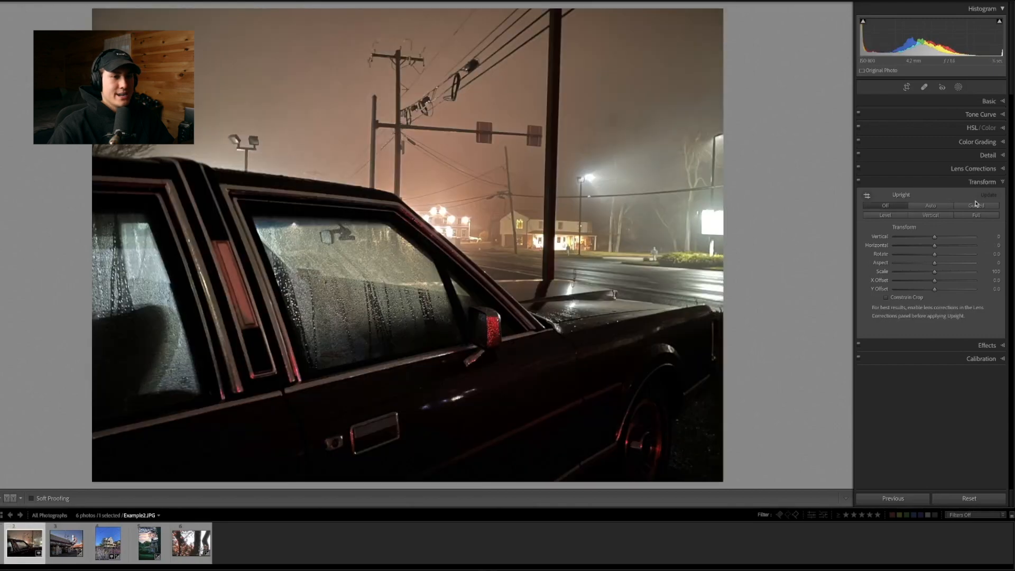
pyautogui.click(976, 205)
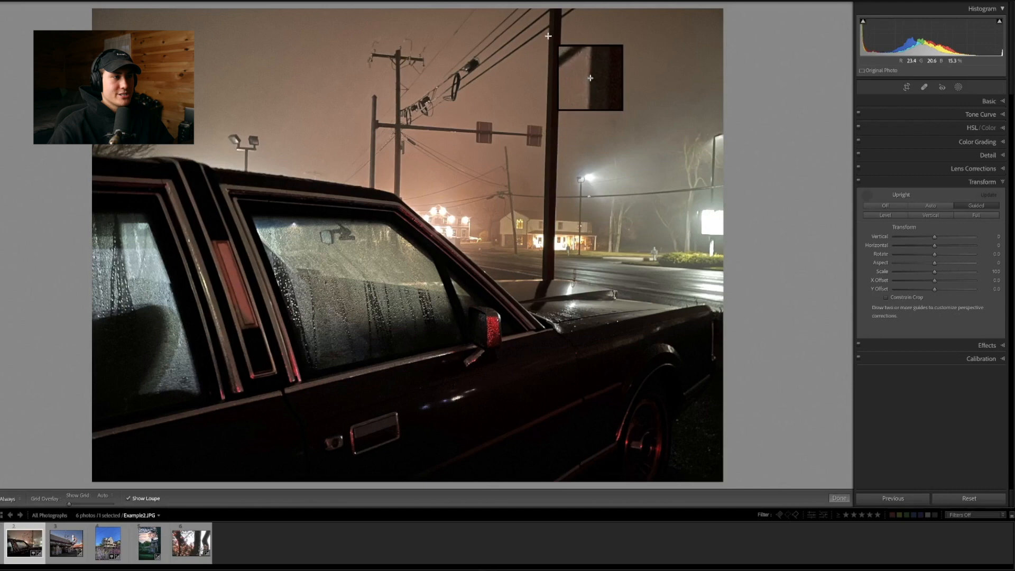
pyautogui.moveTo(548, 35); pyautogui.dragTo(542, 268)
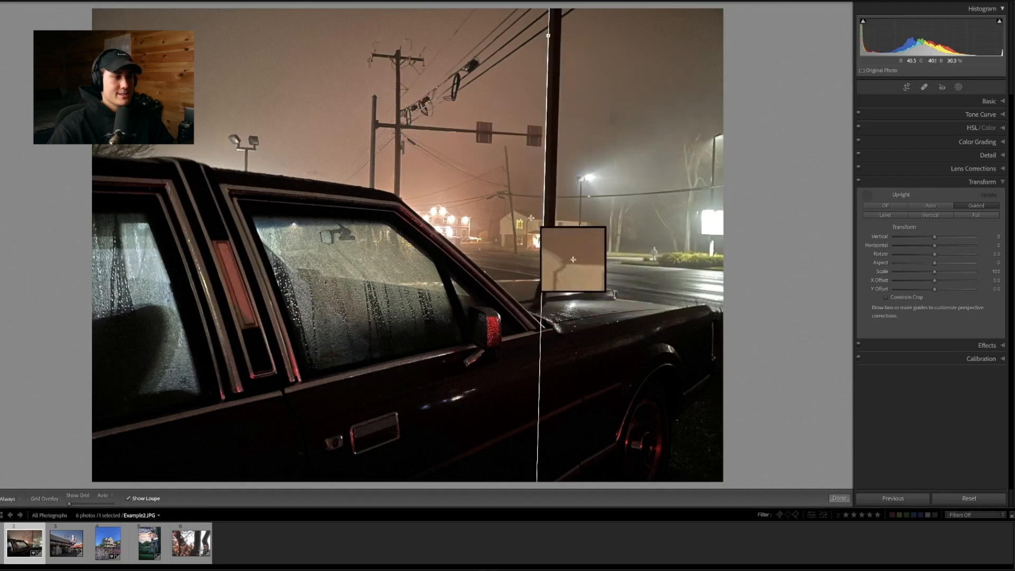
pyautogui.moveTo(530, 218); pyautogui.dragTo(584, 221)
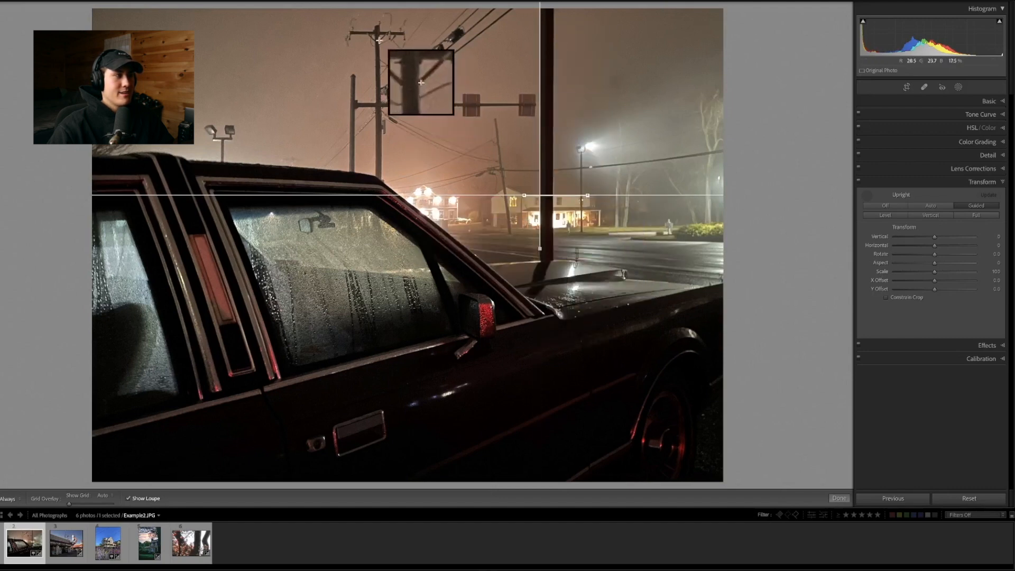
pyautogui.moveTo(379, 39); pyautogui.dragTo(381, 171)
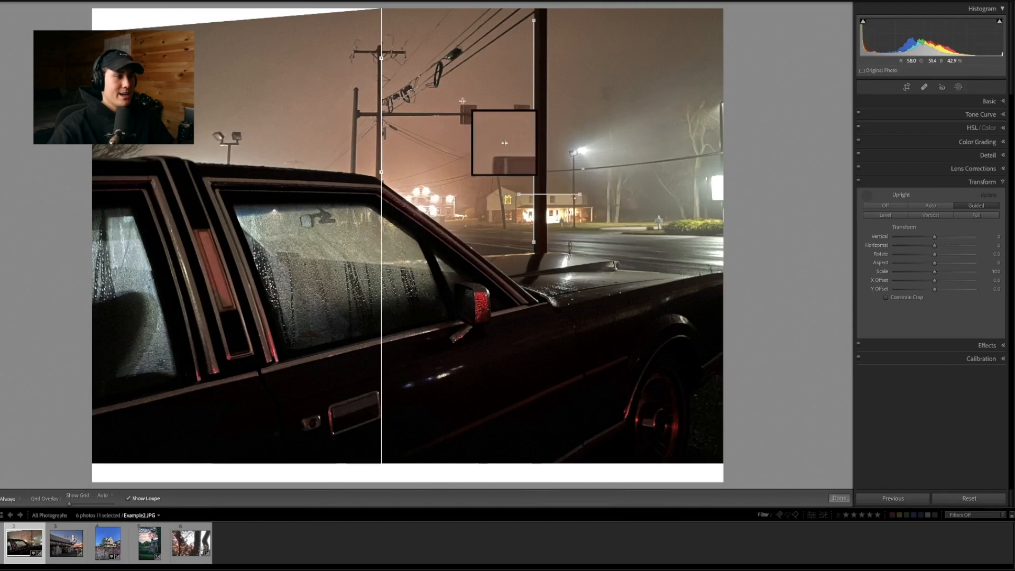
pyautogui.click(867, 195)
# Apply the Auto Upright correction to the blue car photo
pyautogui.press('Right')
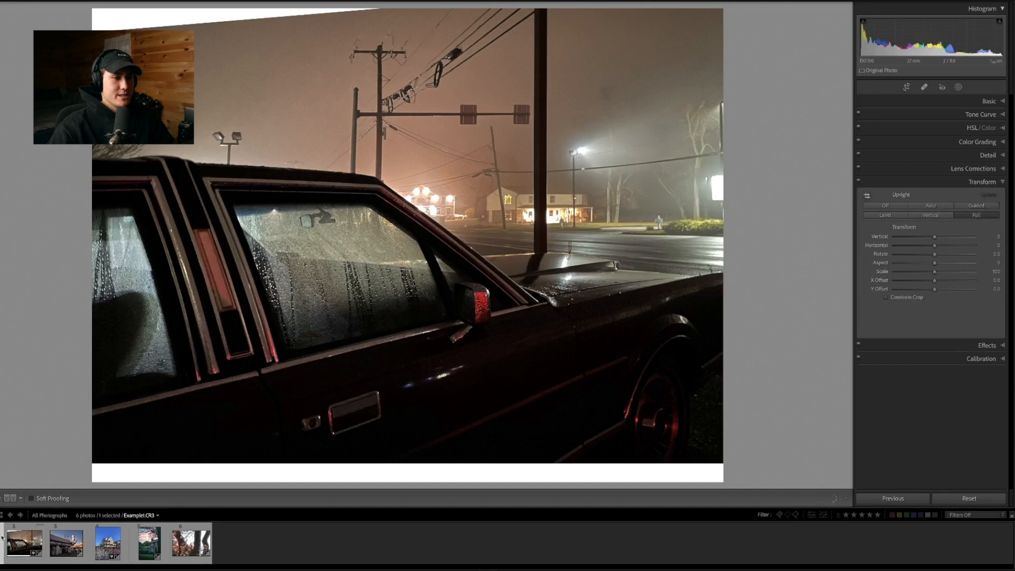
pyautogui.click(942, 207)
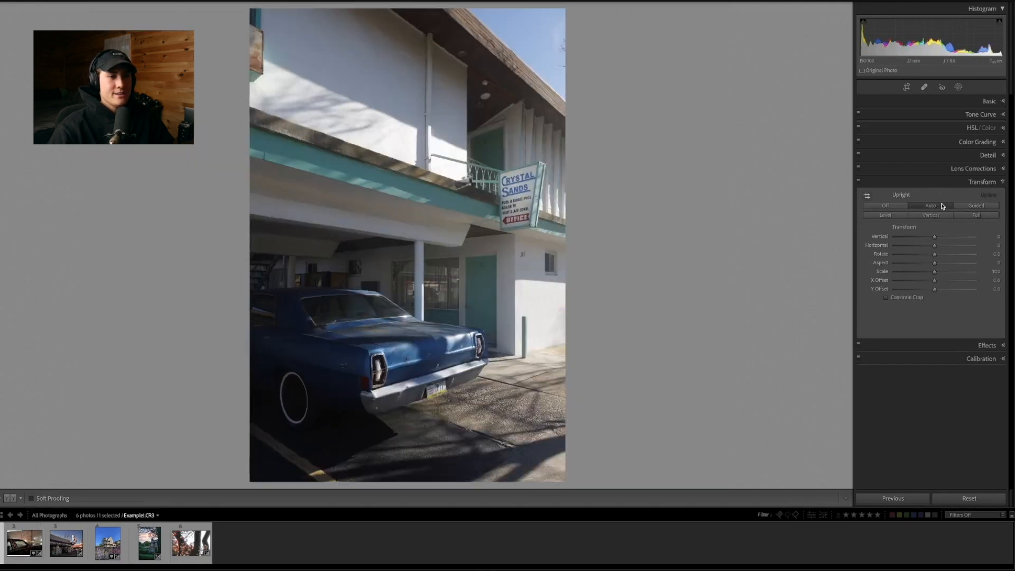
# Review the blue car photo's lens profile corrections and compare the photo before and after its edits
pyautogui.click(963, 171)
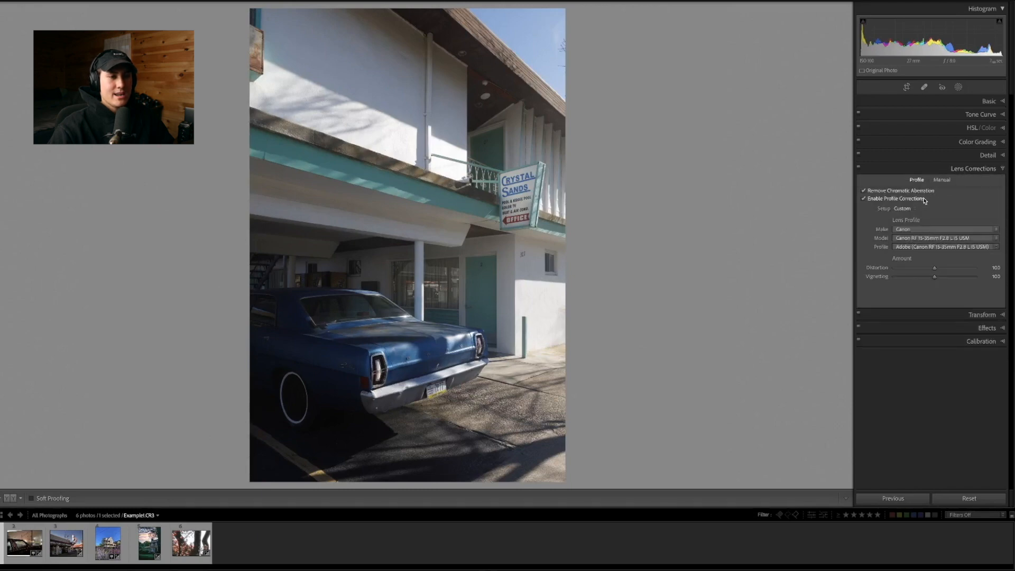
pyautogui.click(975, 169)
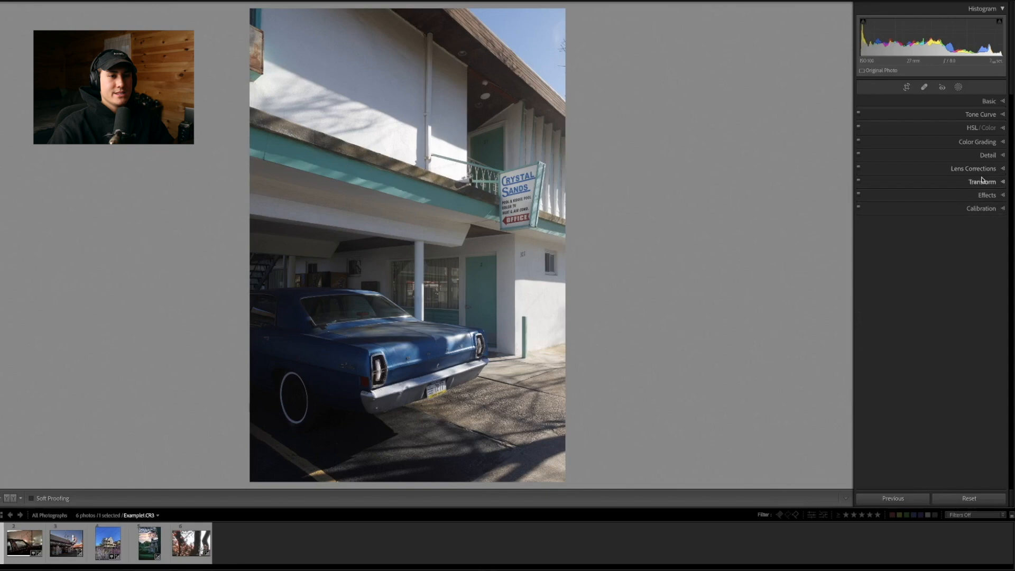
pyautogui.click(979, 182)
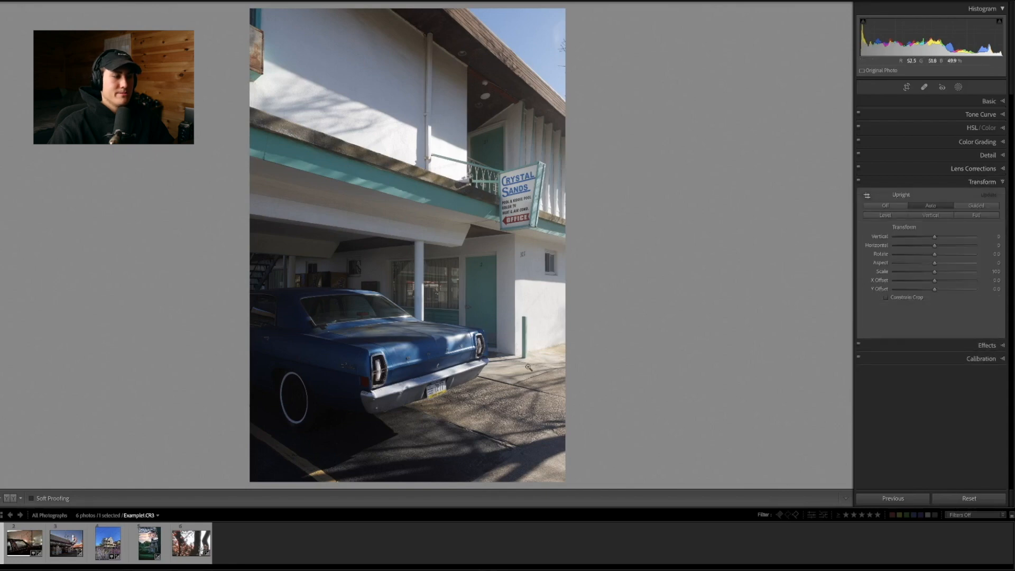
pyautogui.press('\\')
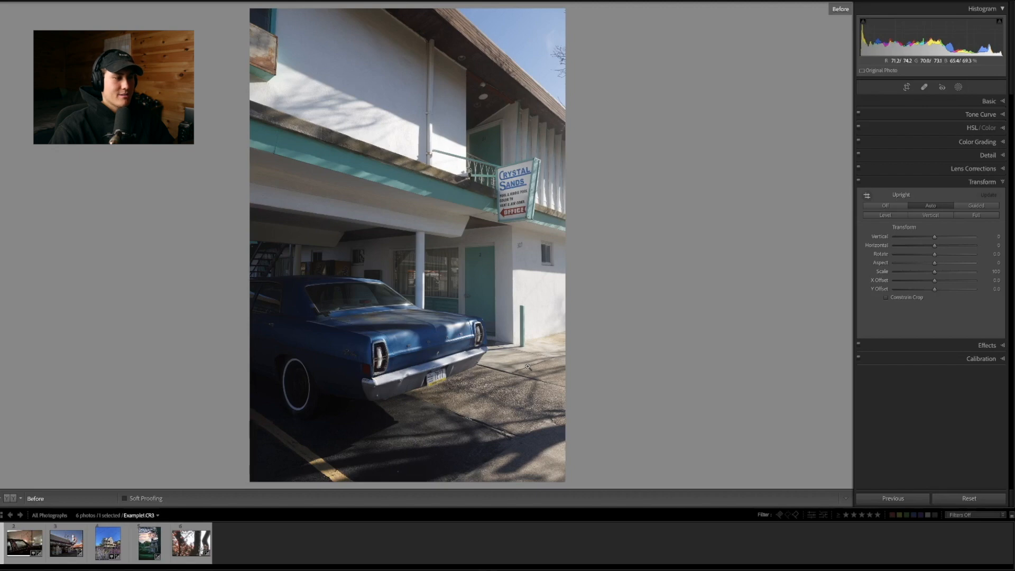
pyautogui.press('\\')
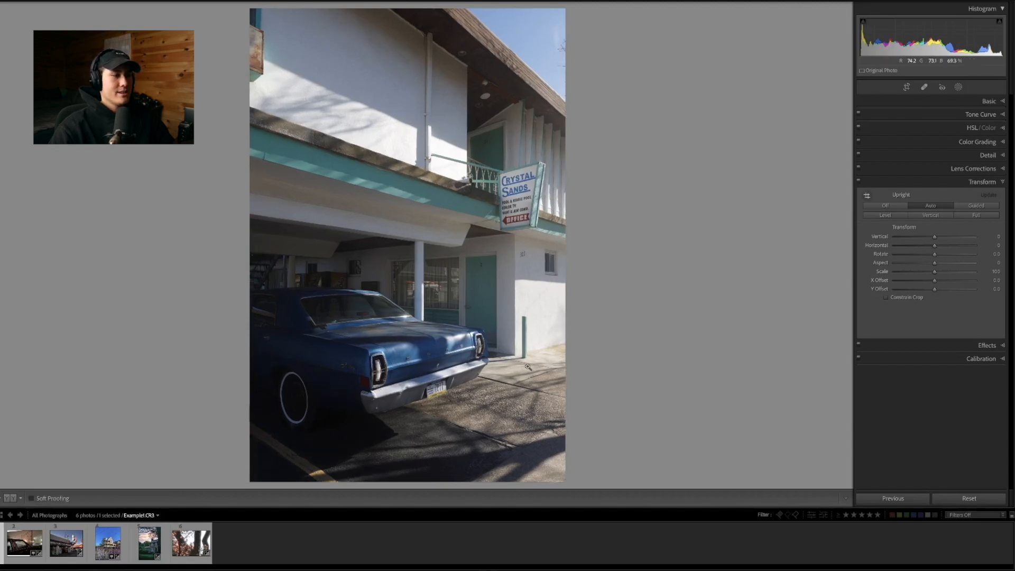
# Try a sharpening amount of 148, examine the car's taillight up close, and return the amount to 40
pyautogui.click(984, 155)
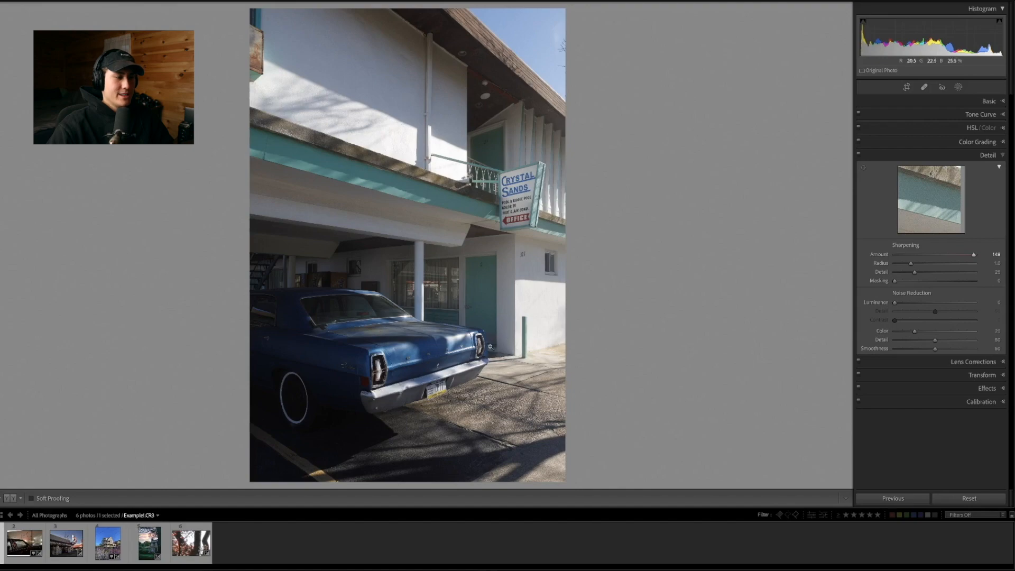
pyautogui.click(374, 364)
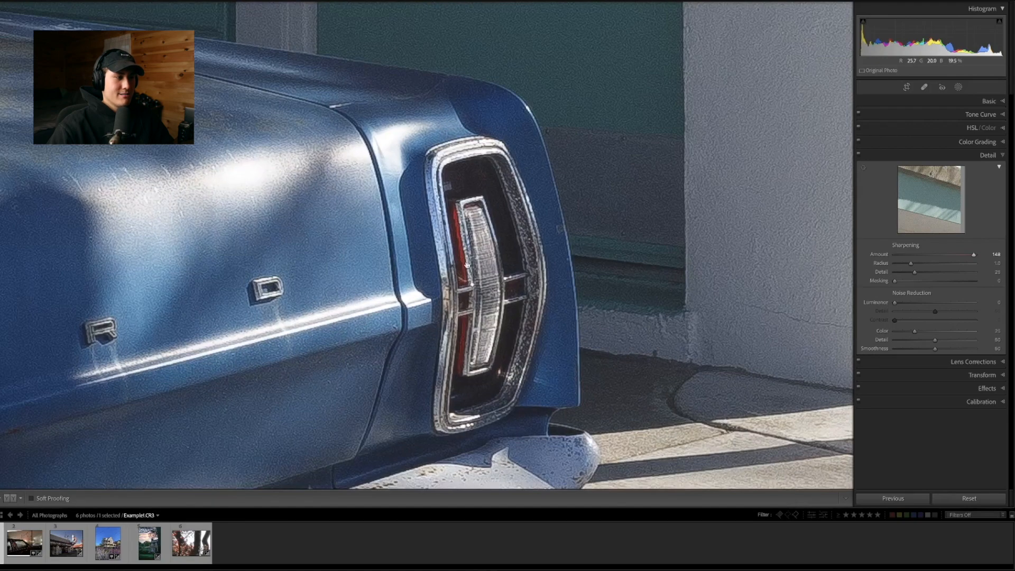
pyautogui.moveTo(339, 212); pyautogui.dragTo(458, 214)
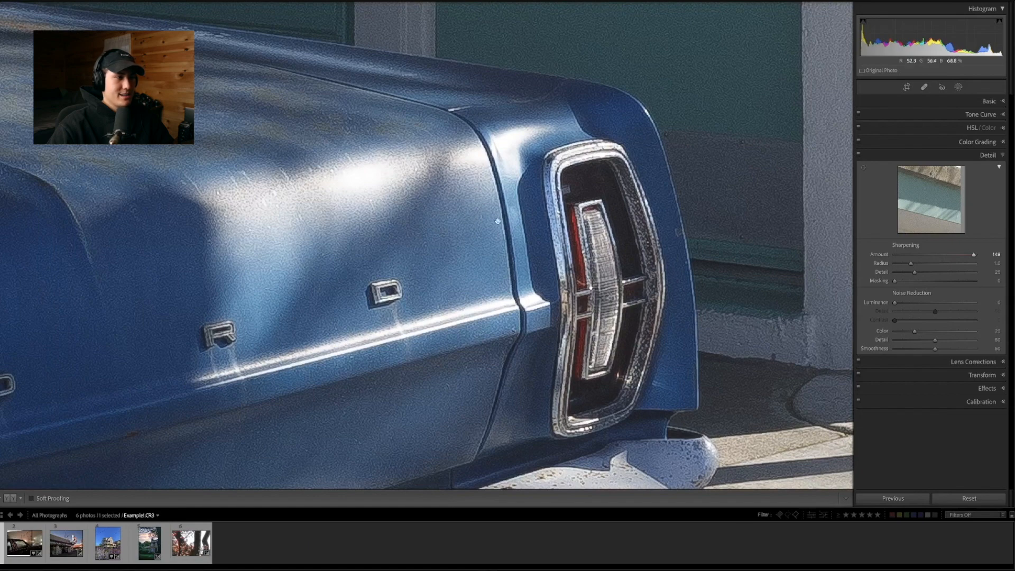
pyautogui.moveTo(974, 255); pyautogui.dragTo(920, 256)
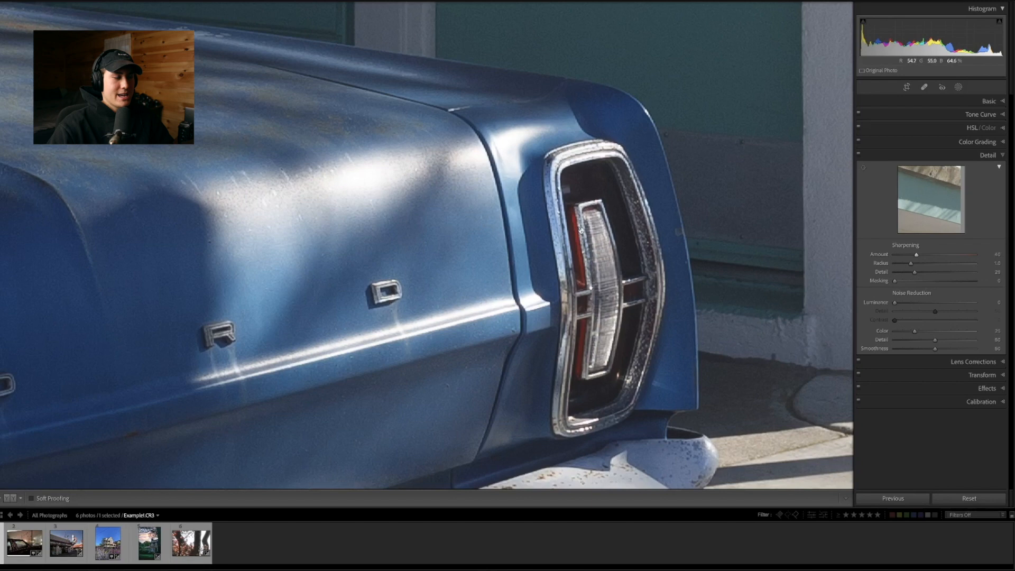
pyautogui.moveTo(577, 186); pyautogui.dragTo(503, 168)
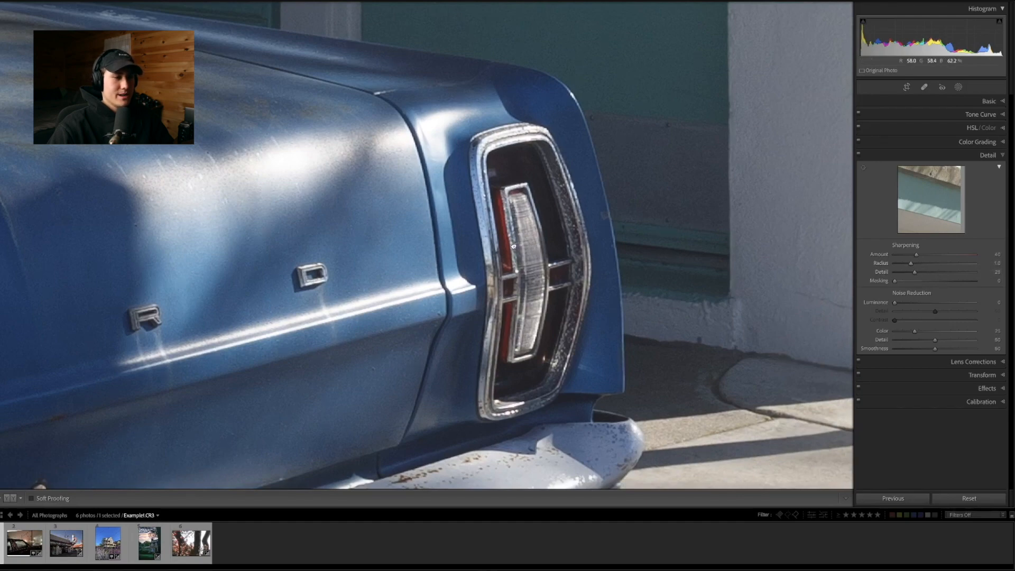
pyautogui.press('z')
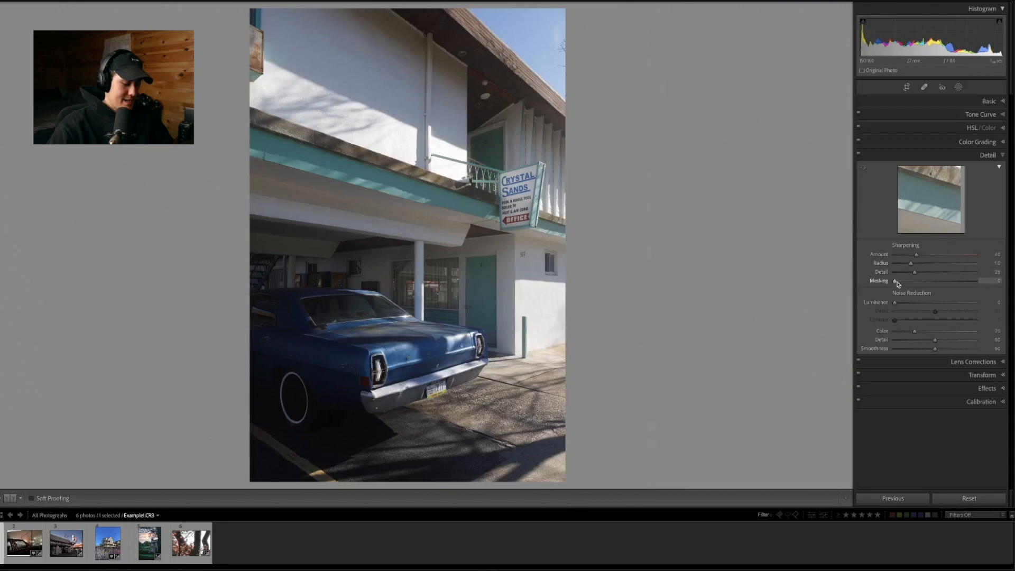
# Set the sharpening masking to 84 using the black-and-white mask preview
pyautogui.keyDown('alt'); pyautogui.click(896, 282); pyautogui.keyUp('alt')
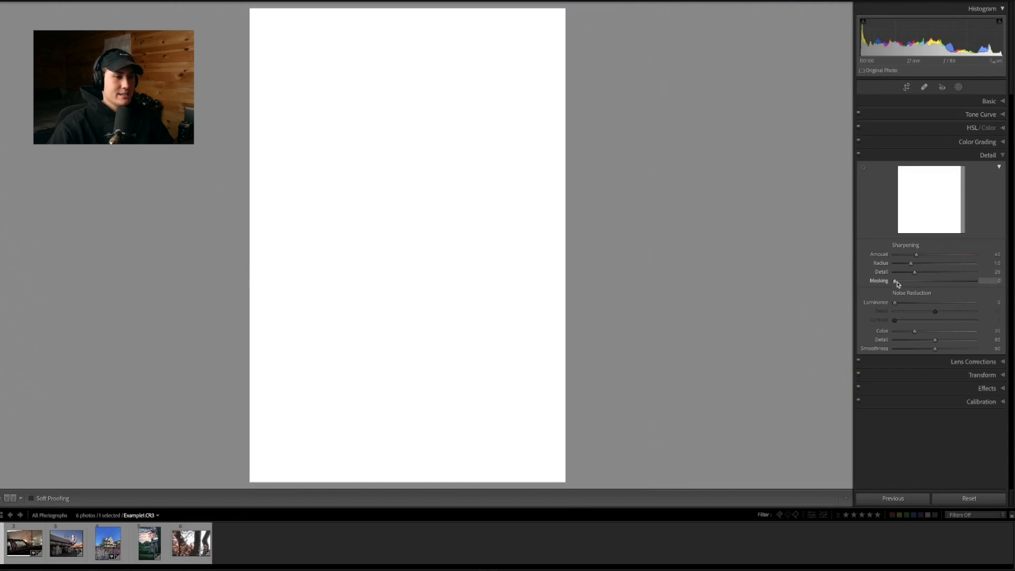
pyautogui.moveTo(897, 284); pyautogui.dragTo(927, 289)
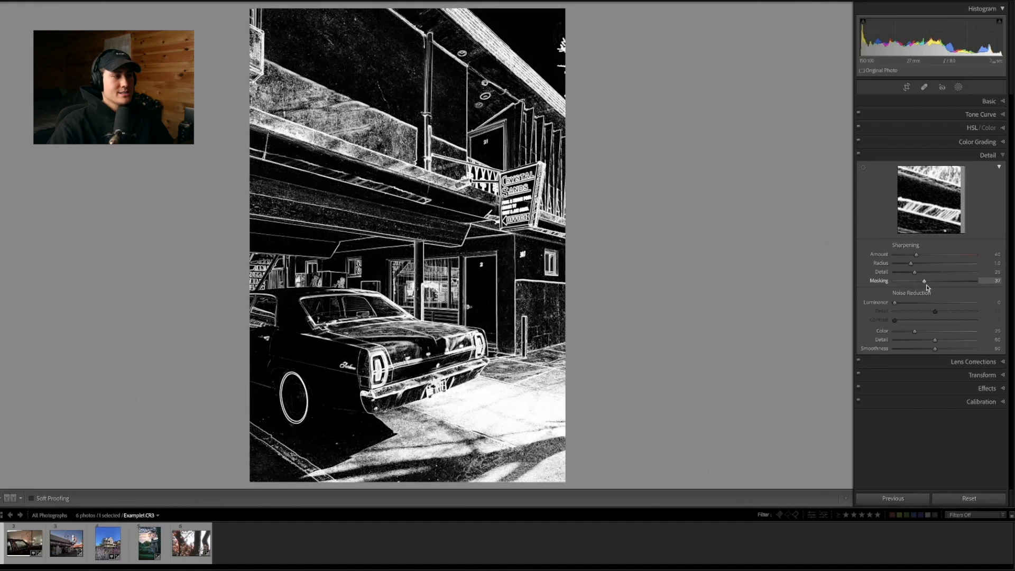
pyautogui.moveTo(930, 288); pyautogui.dragTo(966, 288)
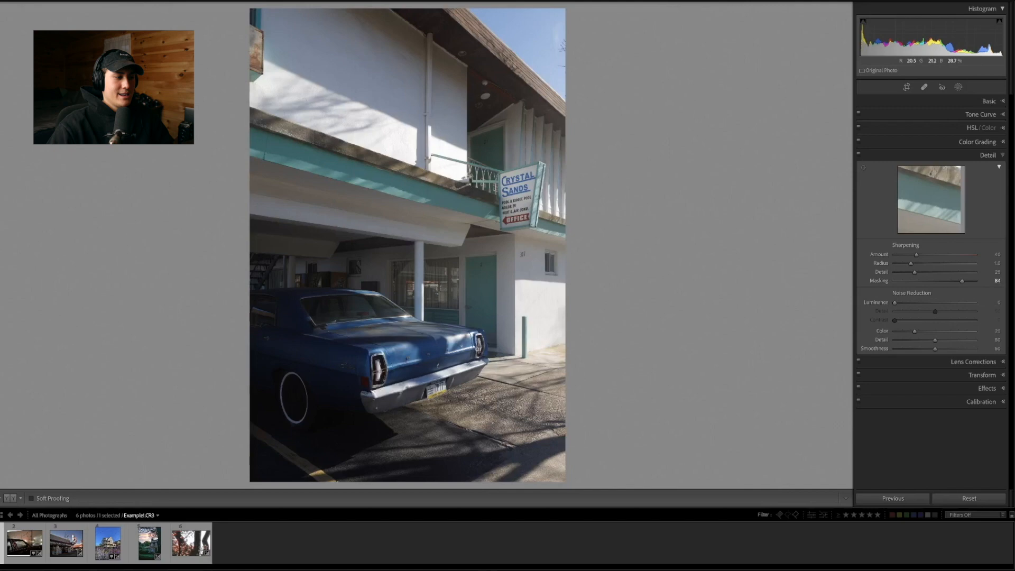
# Set the sharpening amount to 70 and examine the taillight and the white wall up close
pyautogui.click(389, 362)
pyautogui.moveTo(916, 254); pyautogui.dragTo(955, 255)
pyautogui.moveTo(283, 323); pyautogui.dragTo(324, 267)
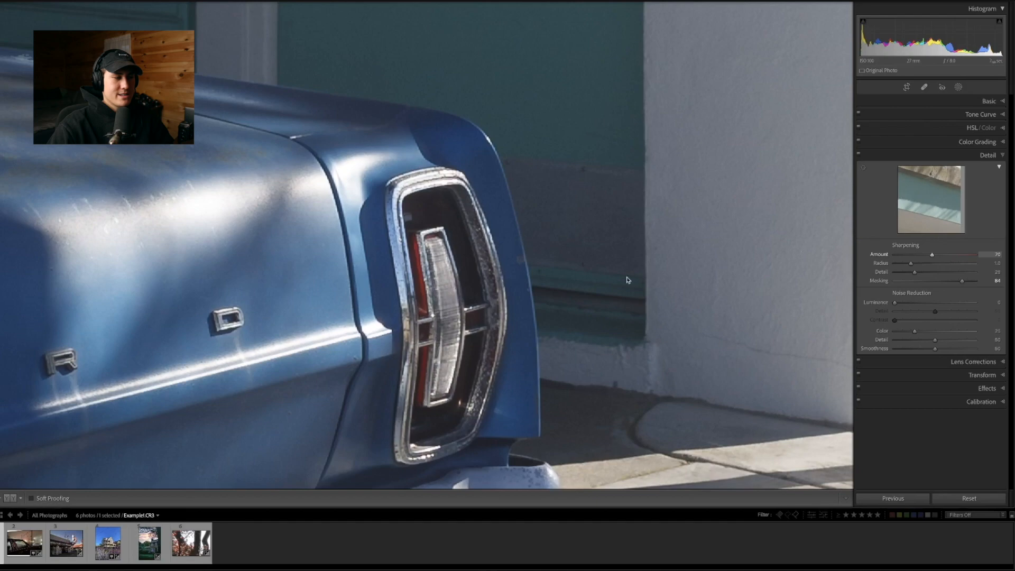
pyautogui.click(407, 238)
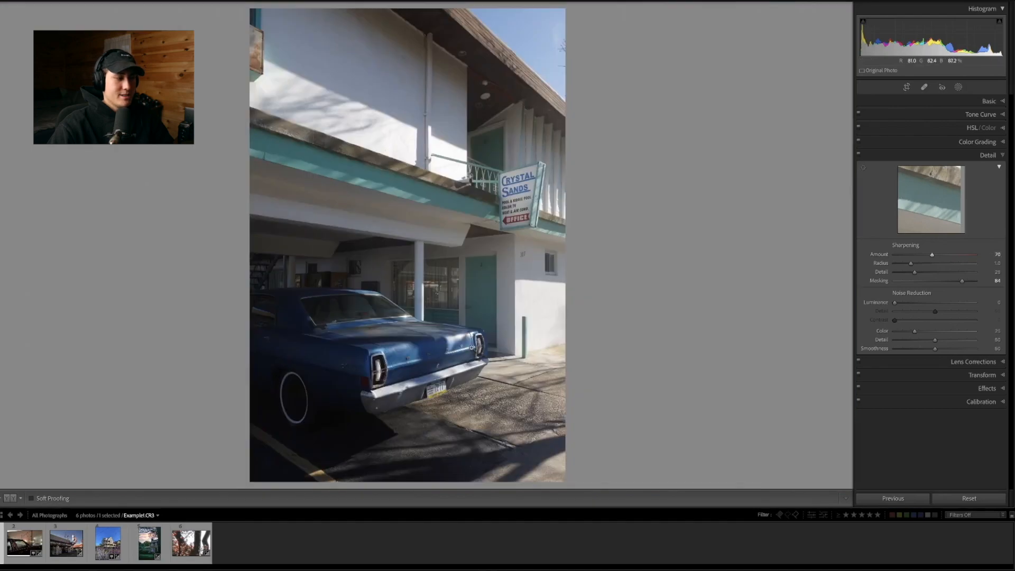
pyautogui.click(373, 66)
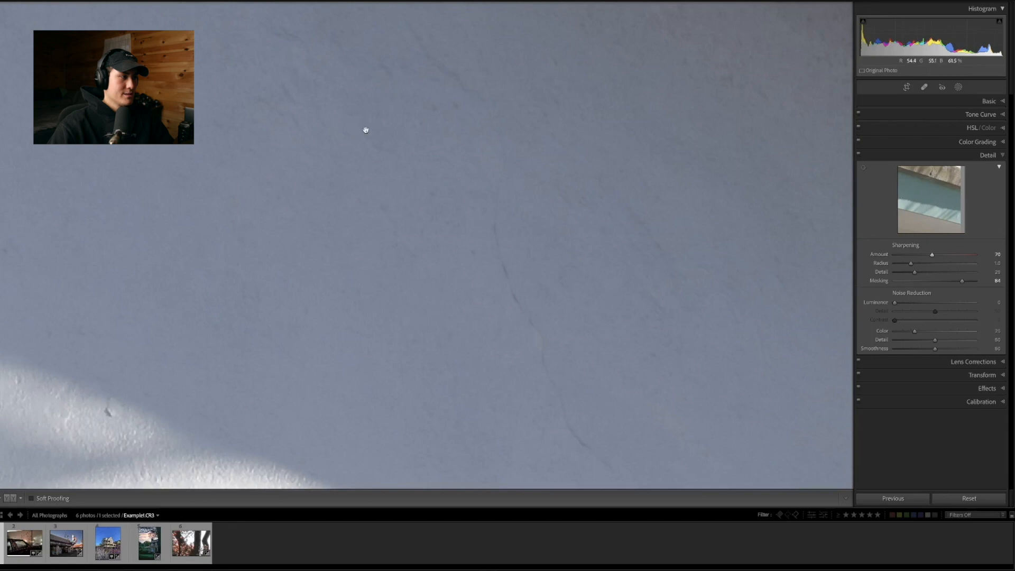
pyautogui.click(365, 130)
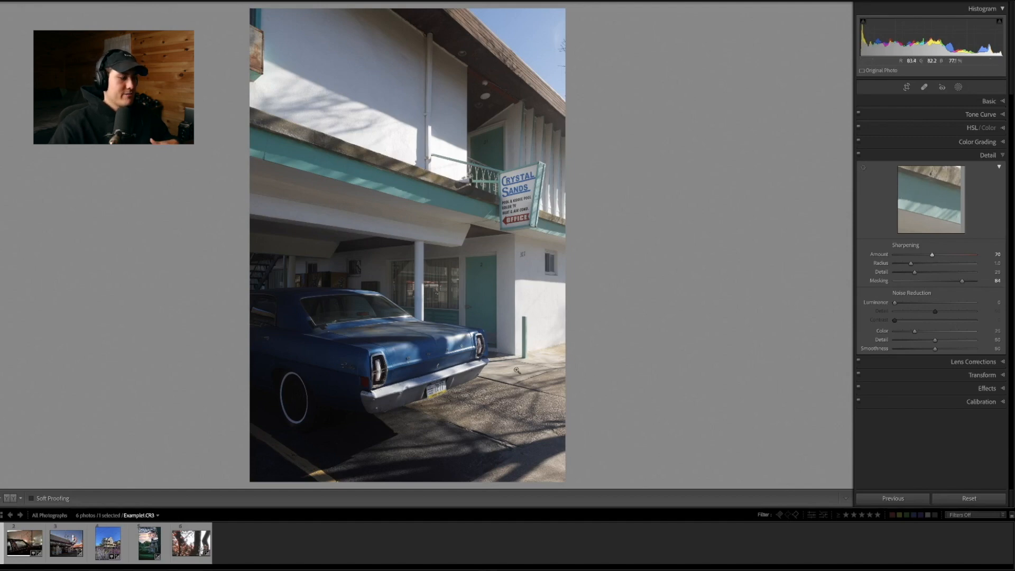
# Brighten the dark house photo Example4.jpg with Shadows at +100 and Exposure at +1.20
pyautogui.click(145, 551)
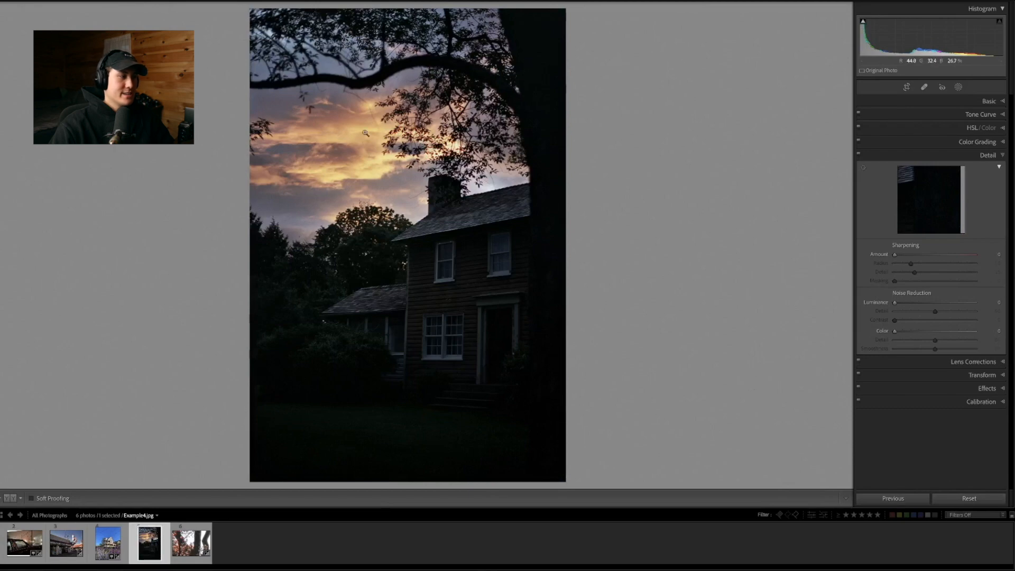
pyautogui.click(989, 101)
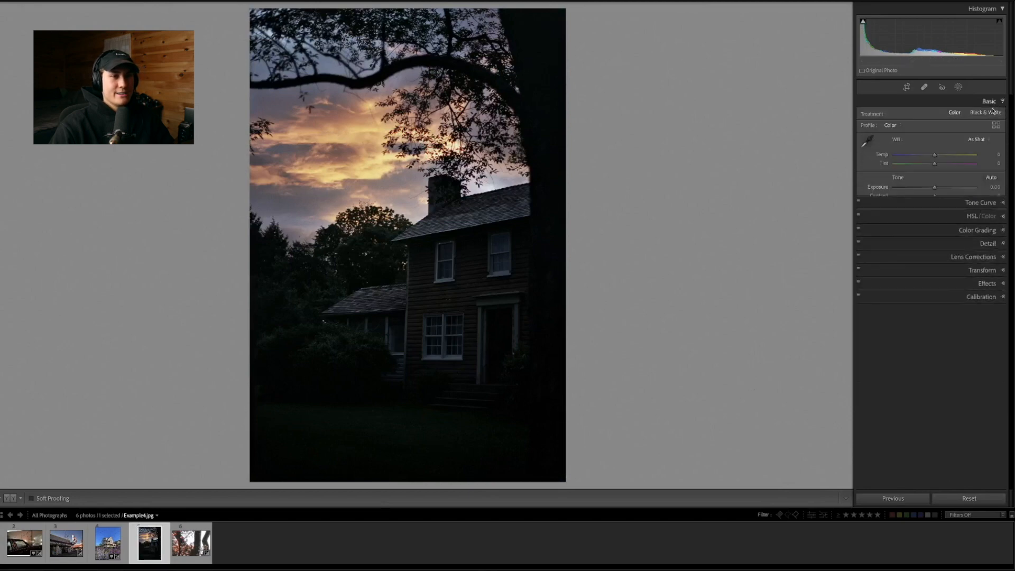
pyautogui.moveTo(938, 215); pyautogui.dragTo(974, 215)
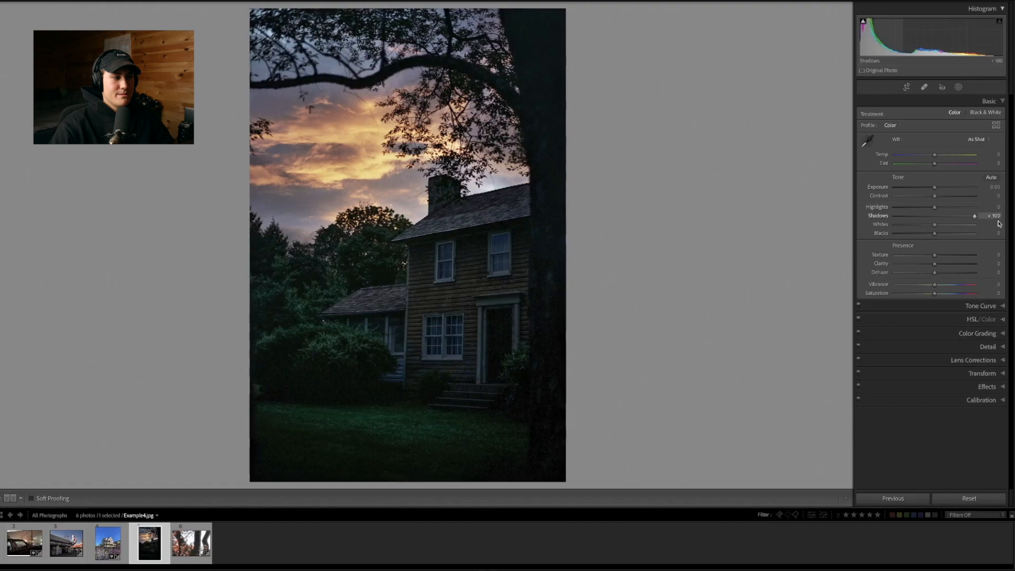
pyautogui.moveTo(936, 189); pyautogui.dragTo(945, 189)
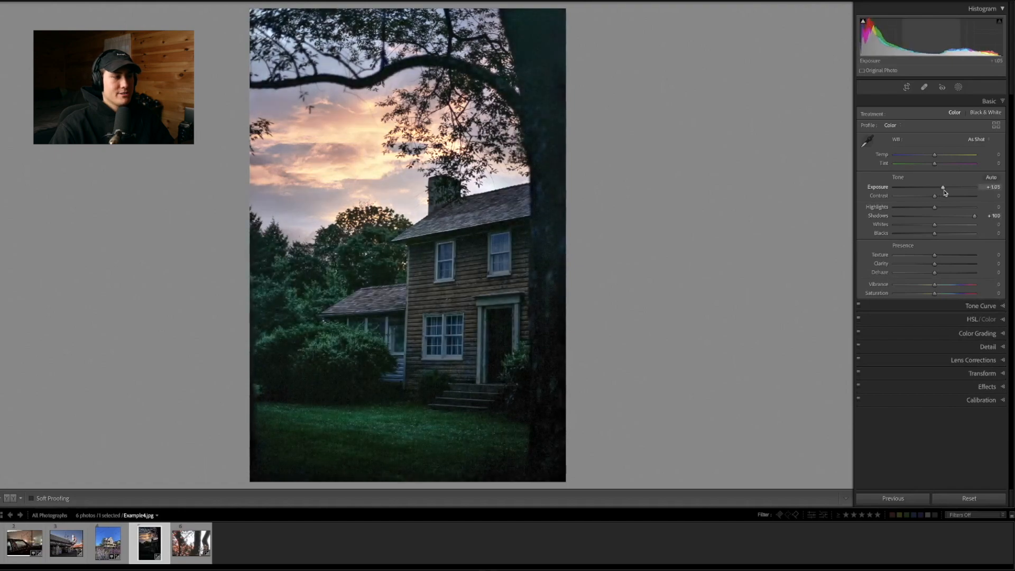
# Set color noise reduction to 24 while examining the noisy tree trunk beside the house window up close
pyautogui.click(545, 252)
pyautogui.moveTo(543, 248)
pyautogui.mouseDown()
pyautogui.moveTo(522, 254)
pyautogui.moveTo(541, 242)
pyautogui.mouseUp()
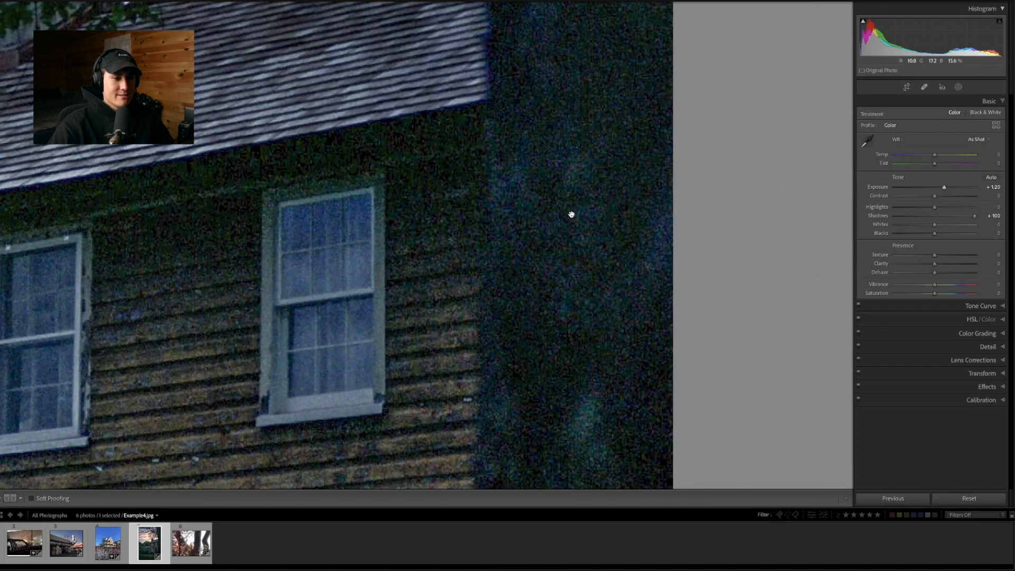
pyautogui.click(990, 348)
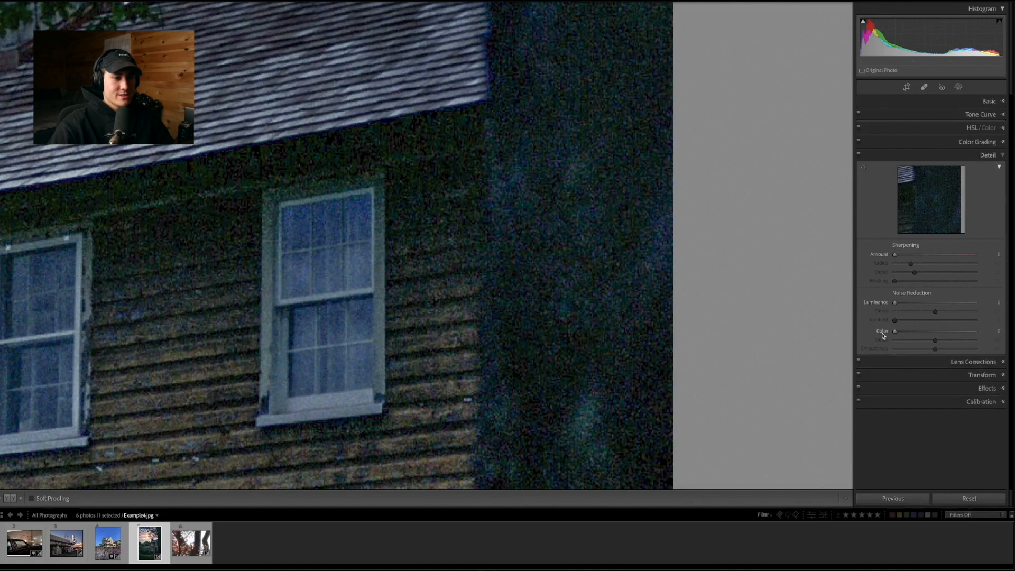
pyautogui.moveTo(621, 256); pyautogui.dragTo(598, 251)
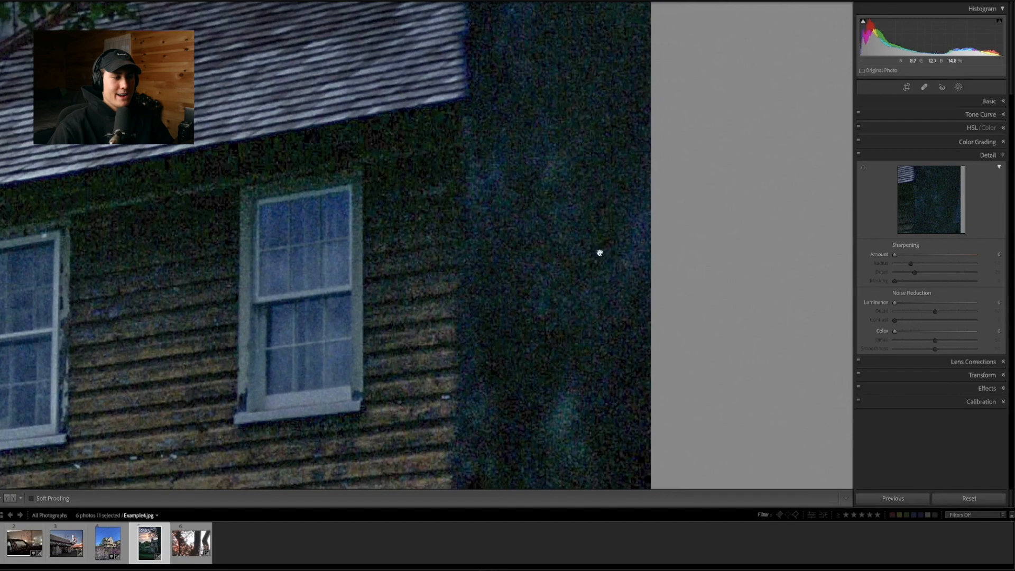
pyautogui.moveTo(894, 331); pyautogui.dragTo(911, 337)
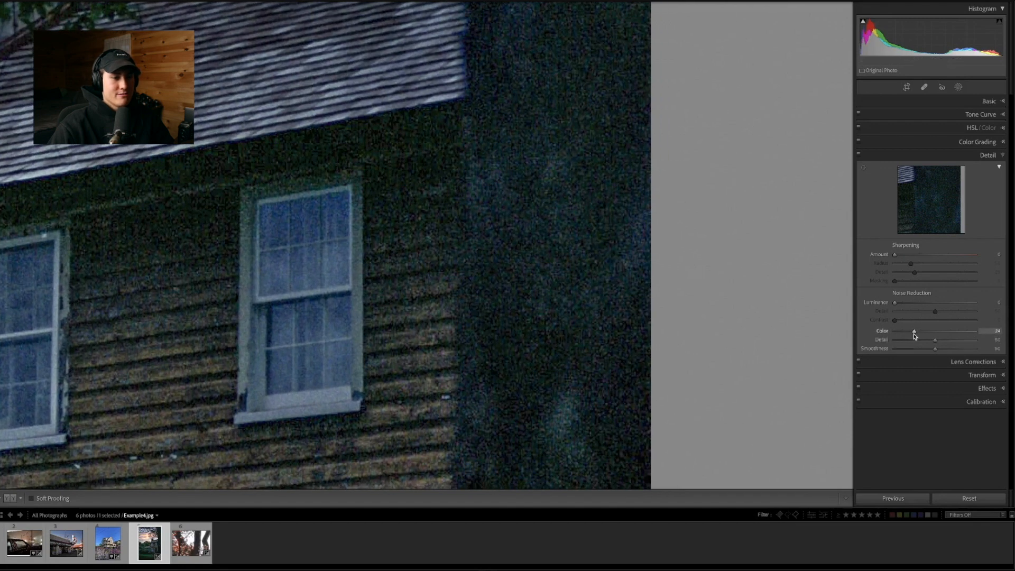
pyautogui.moveTo(501, 226); pyautogui.dragTo(442, 261)
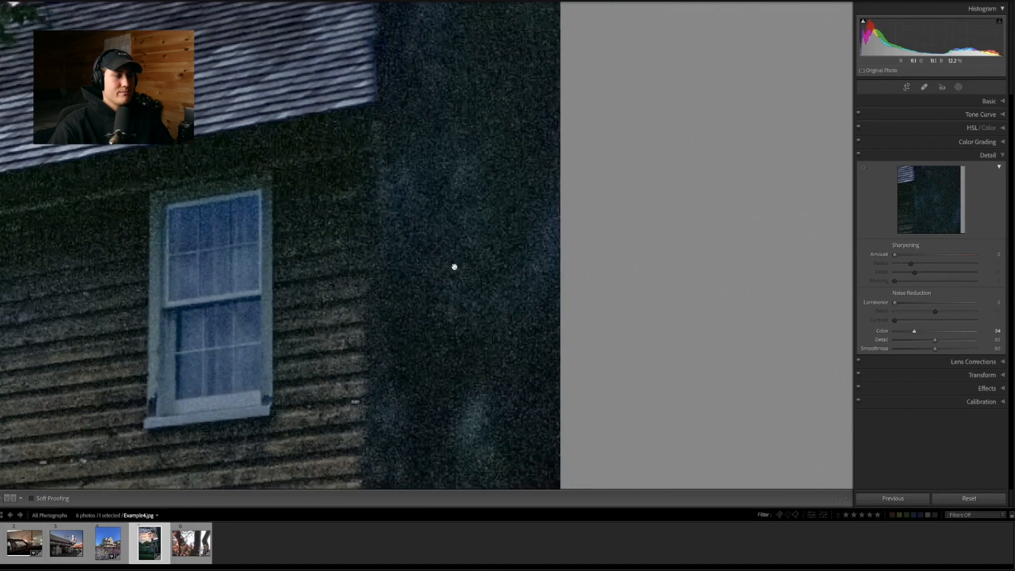
# Compare the house photo with and without its Detail adjustments, in full view and up close on the window and tree trunk
pyautogui.click(458, 272)
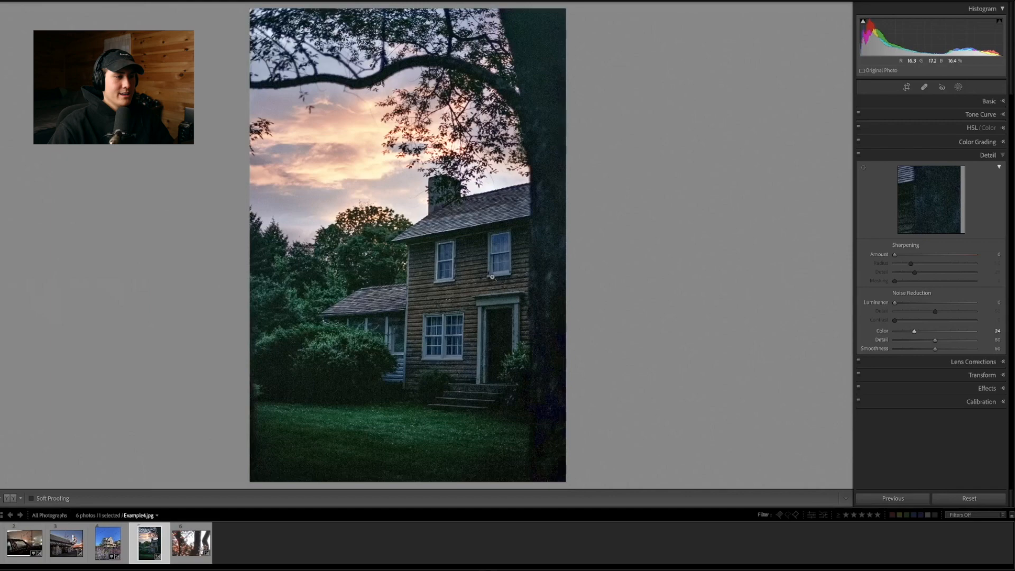
pyautogui.click(858, 154)
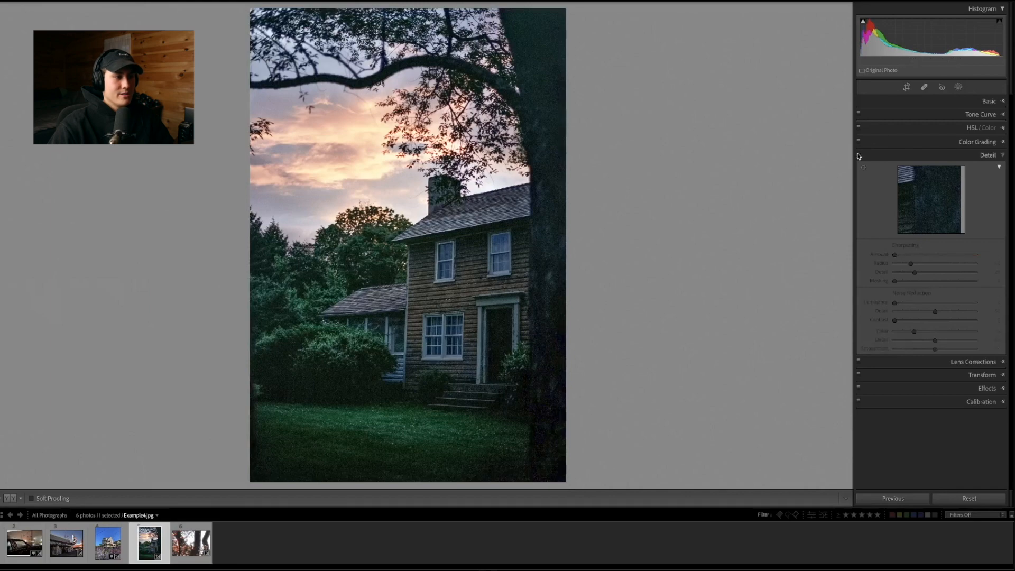
pyautogui.click(539, 262)
pyautogui.click(539, 263)
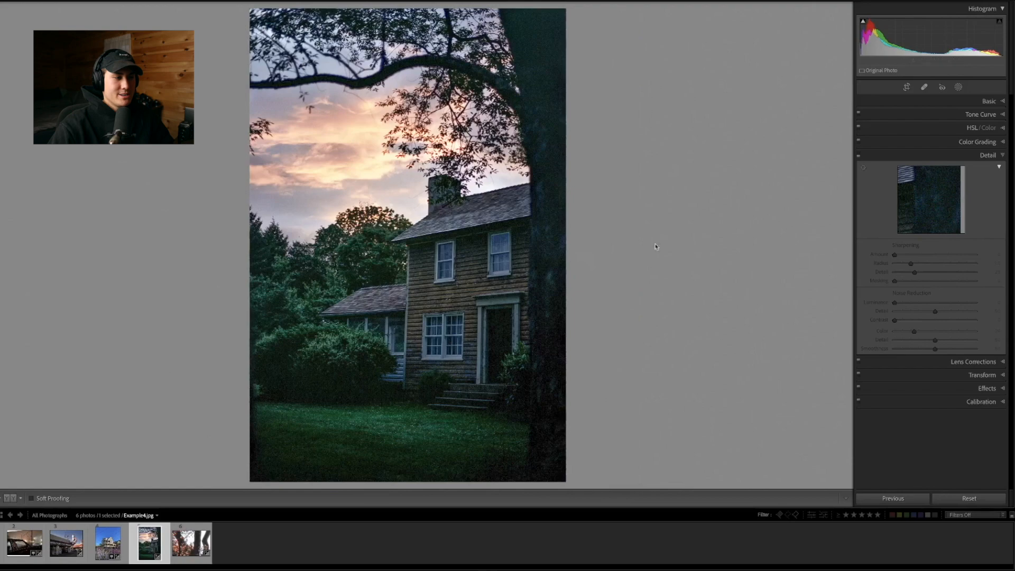
pyautogui.press('z')
pyautogui.click(859, 155)
pyautogui.click(860, 154)
pyautogui.click(859, 155)
pyautogui.click(859, 154)
pyautogui.click(859, 155)
pyautogui.click(859, 154)
pyautogui.click(859, 154)
pyautogui.click(859, 154)
pyautogui.click(860, 154)
pyautogui.click(859, 154)
pyautogui.click(859, 155)
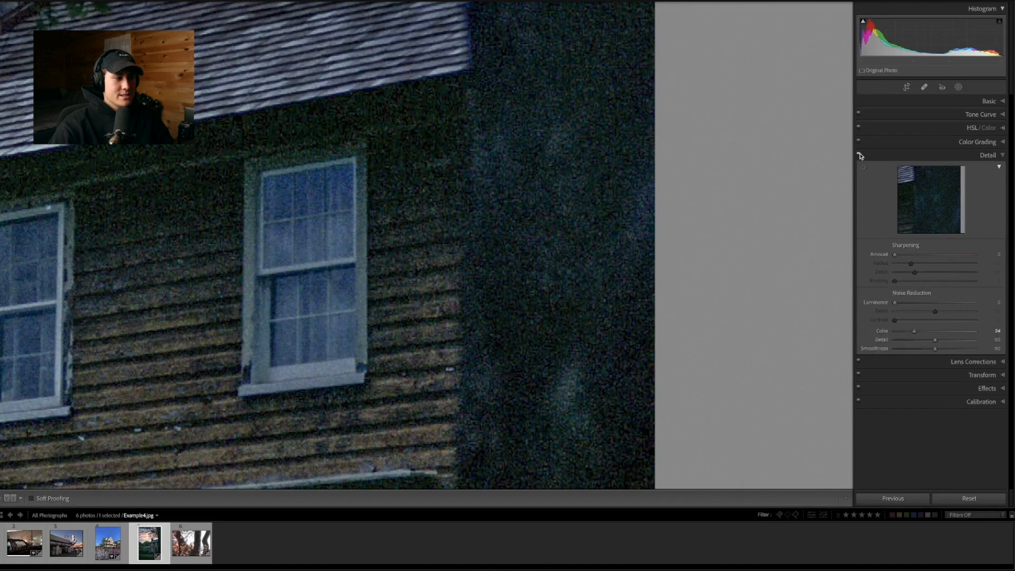
pyautogui.click(860, 154)
pyautogui.click(859, 155)
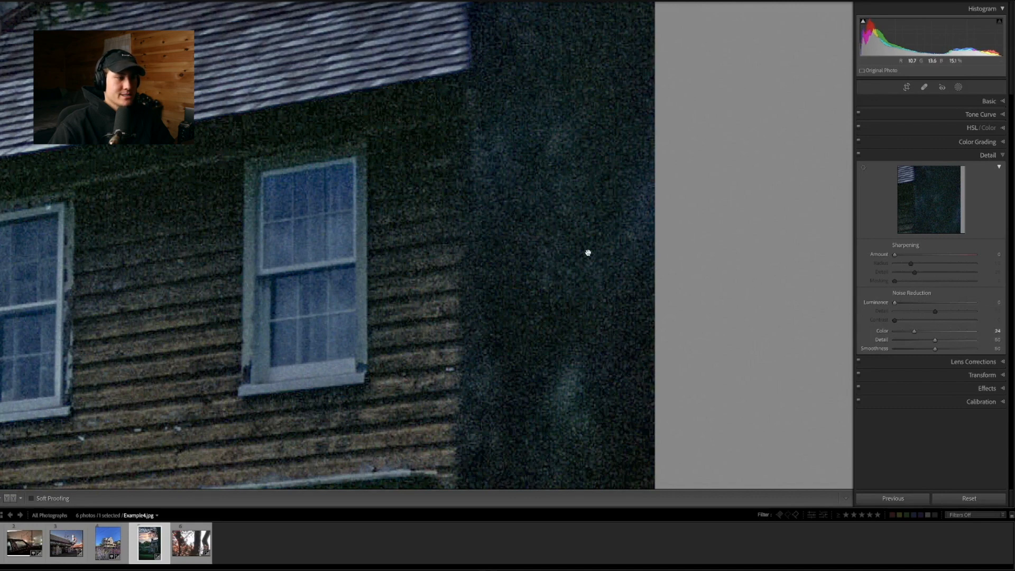
# Try luminance noise reduction at 50 on the house wall and tree trunk, and reduce it to a very slight amount
pyautogui.moveTo(896, 306); pyautogui.dragTo(936, 306)
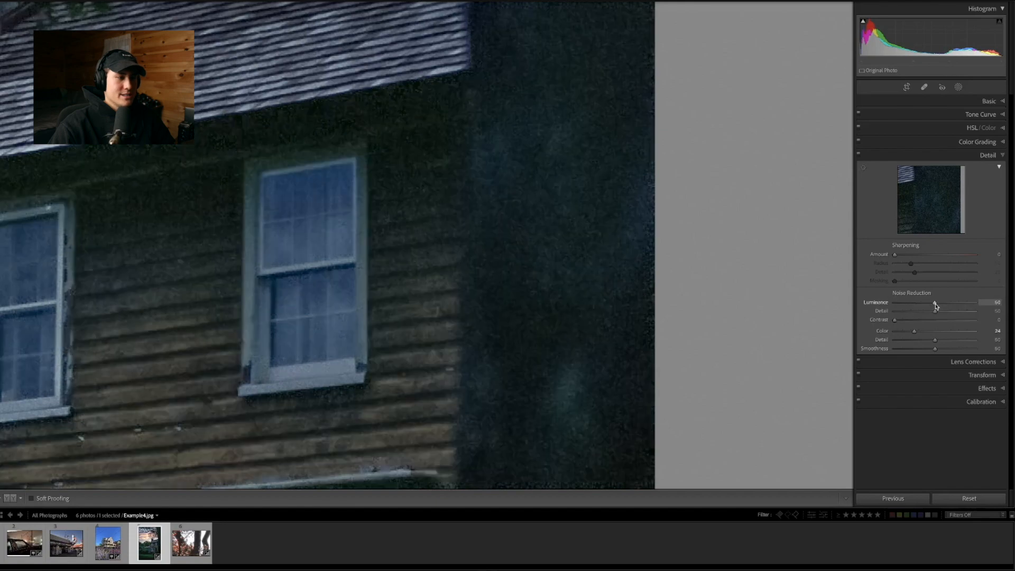
pyautogui.click(537, 252)
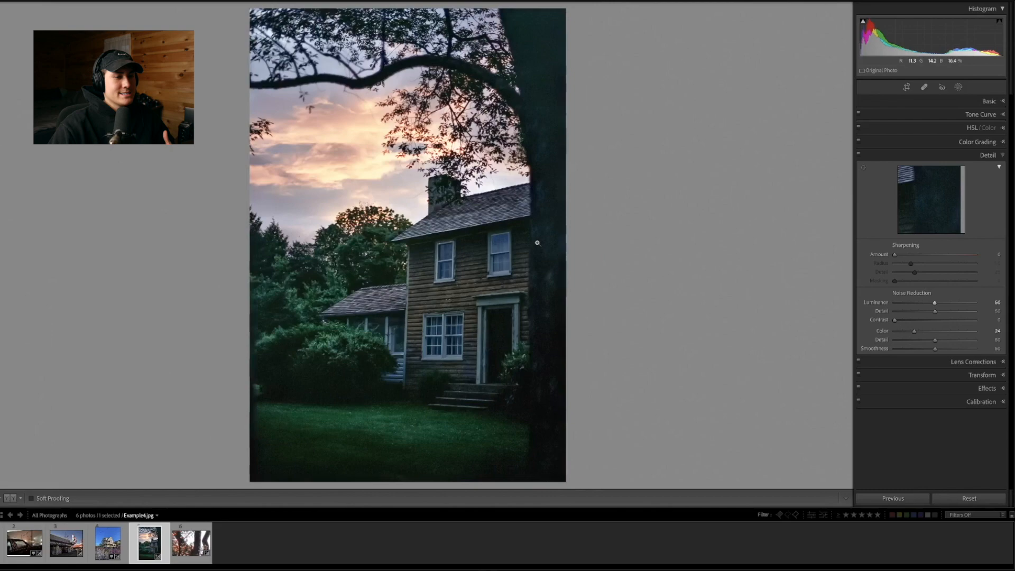
pyautogui.click(536, 241)
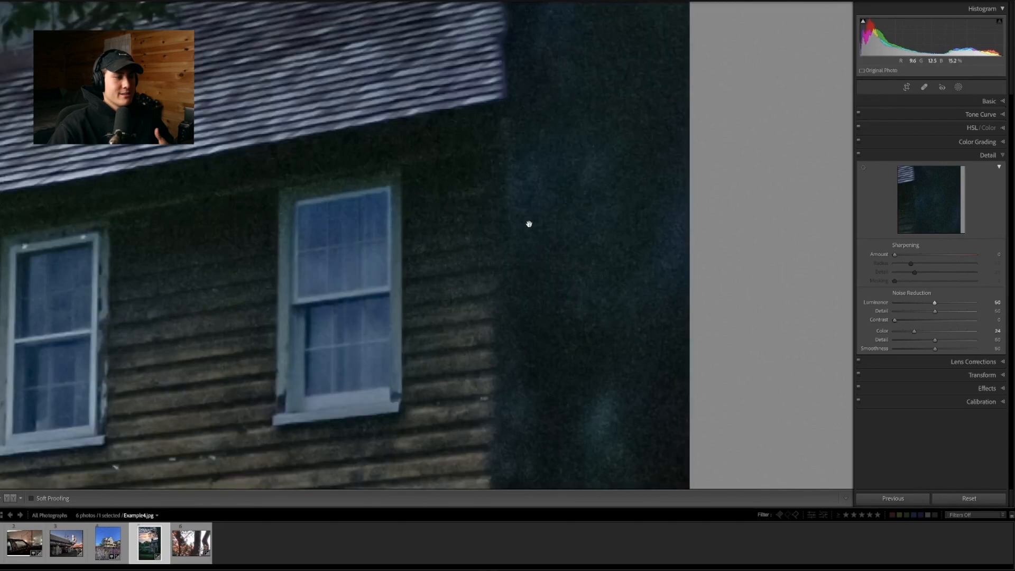
pyautogui.doubleClick(933, 304)
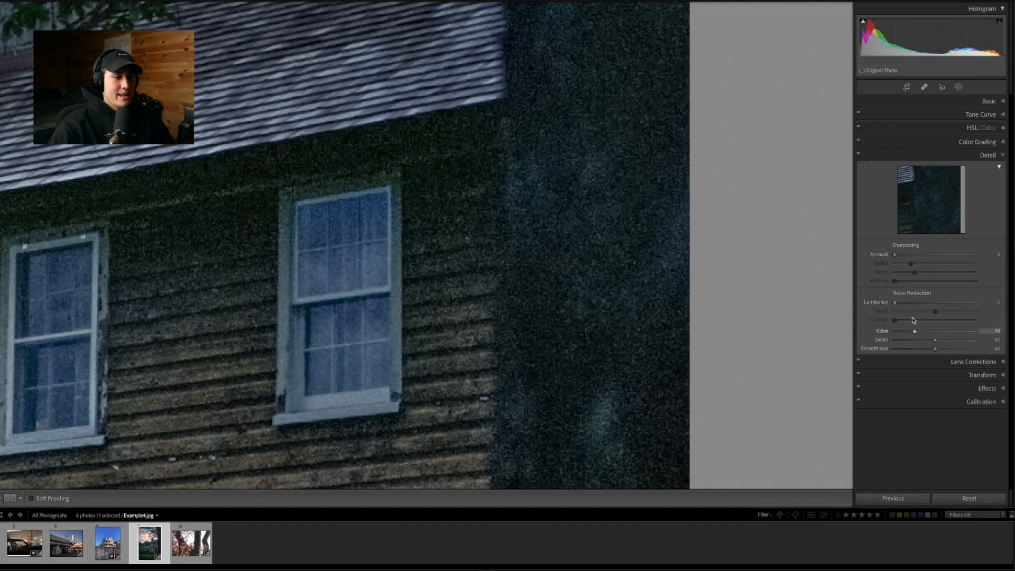
pyautogui.moveTo(895, 303); pyautogui.dragTo(898, 306)
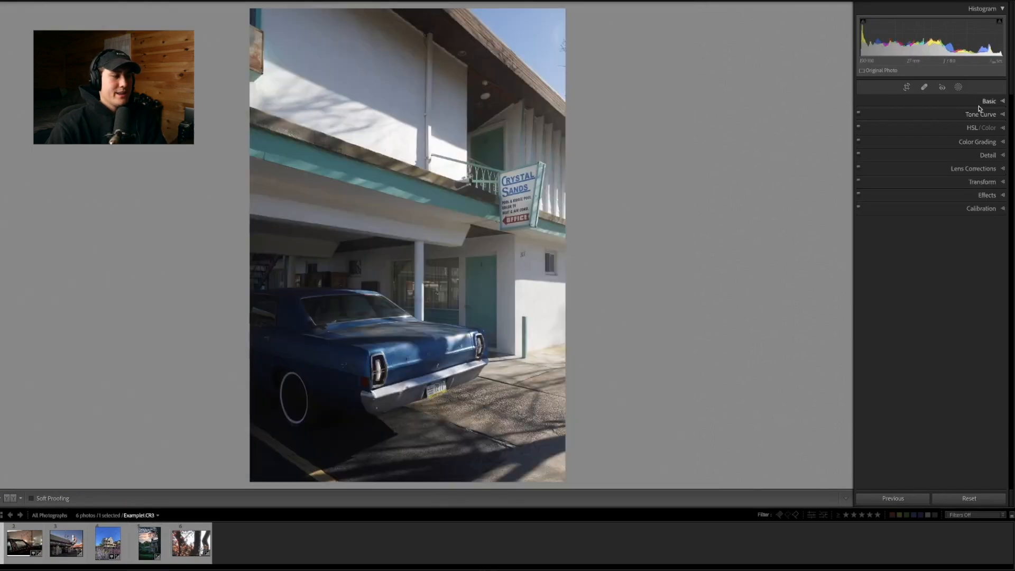
# Brighten the blue car photo Example1.CR3 by setting Exposure to +0.60
pyautogui.click(979, 106)
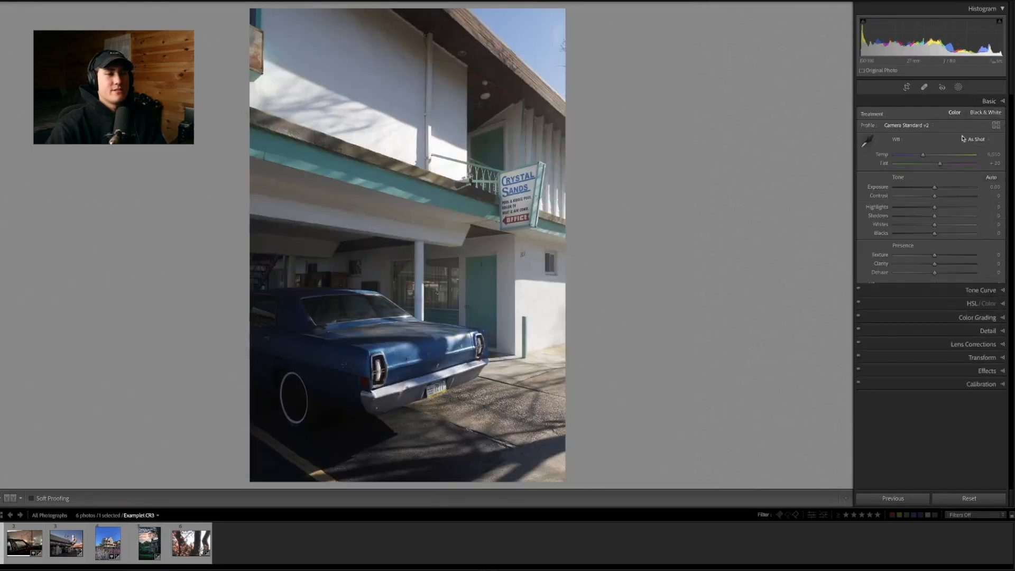
pyautogui.moveTo(935, 187); pyautogui.dragTo(940, 188)
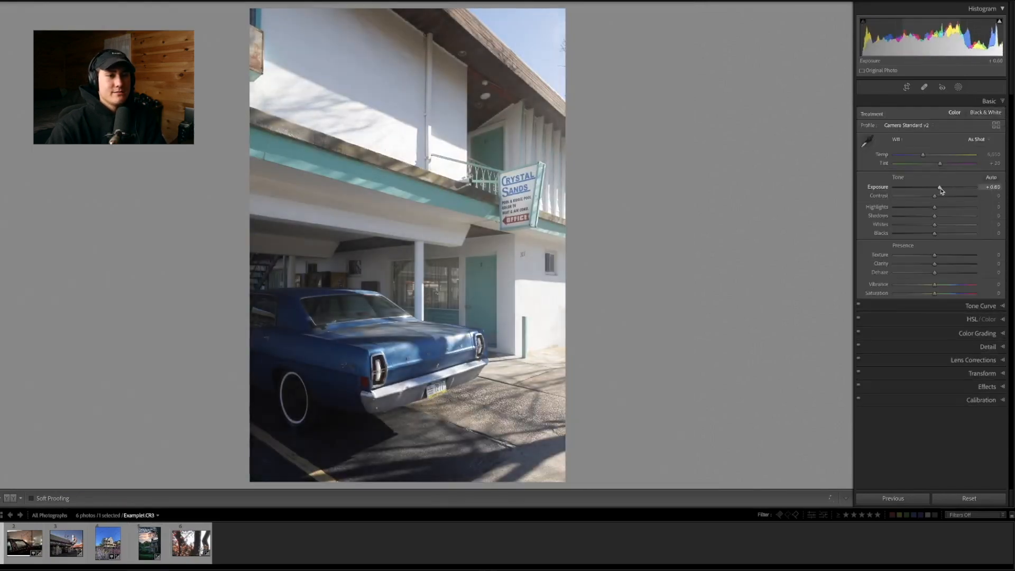
pyautogui.click(983, 103)
# Apply the Wildwood preset to the car photo and restore the wide image view
pyautogui.press('F7')
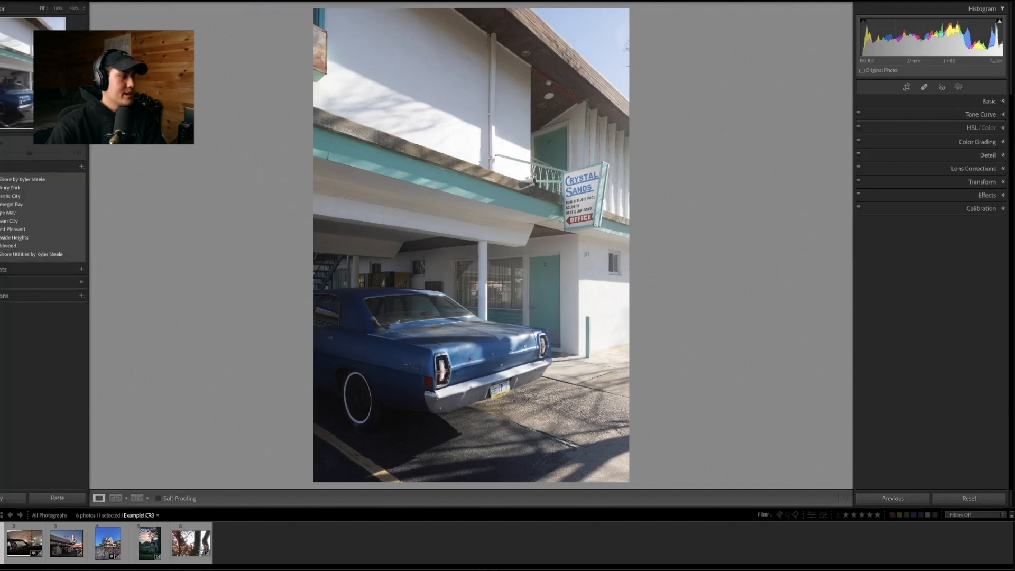
pyautogui.click(9, 246)
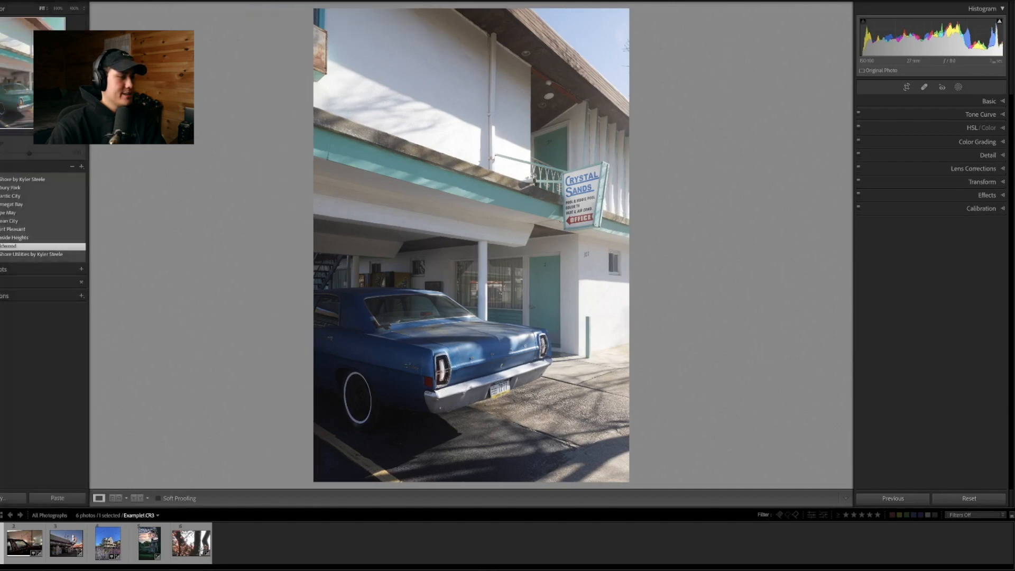
pyautogui.press('F7')
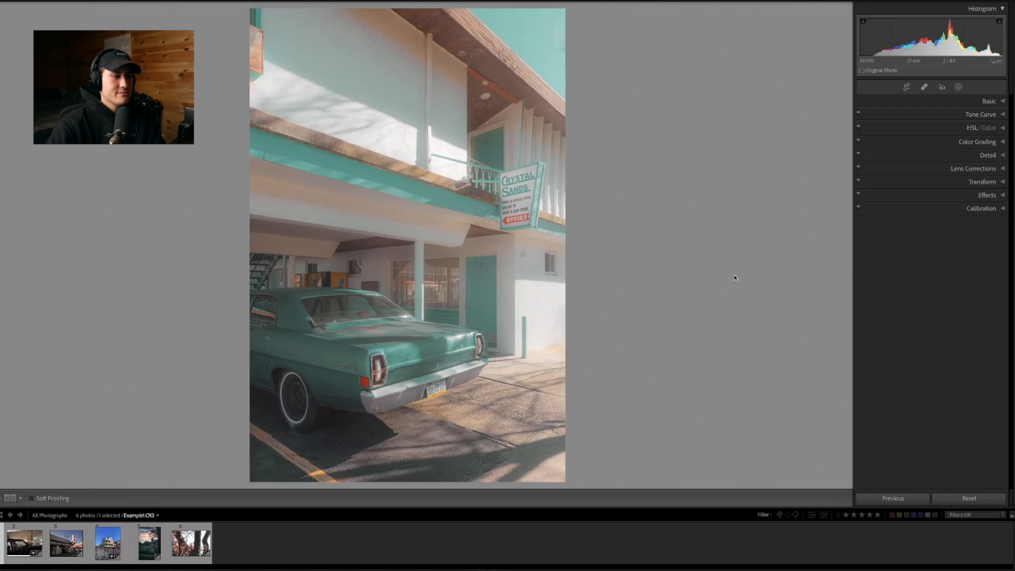
# Try dark and light post-crop vignettes on the car photo, ending with an amount of -100
pyautogui.click(978, 196)
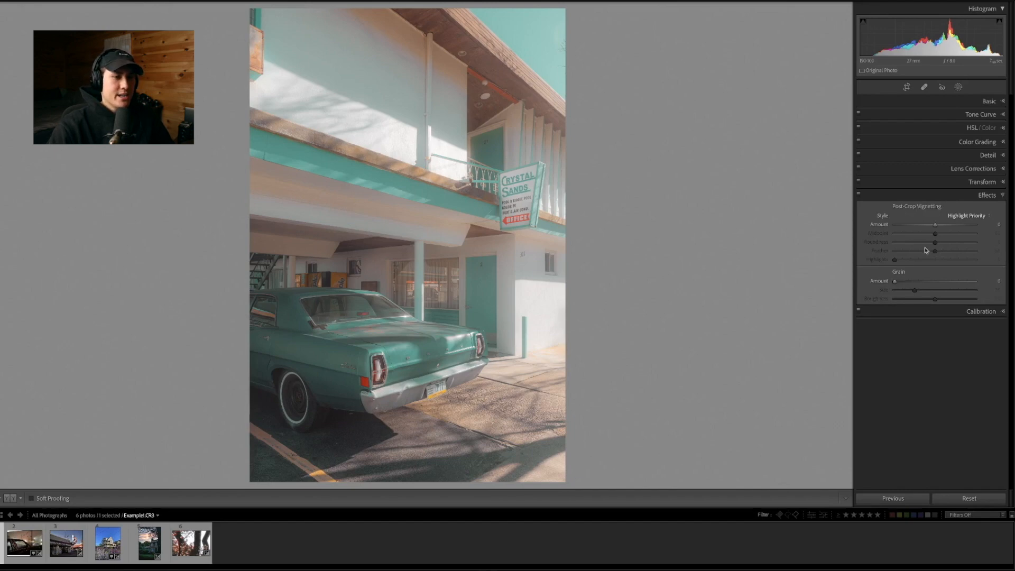
pyautogui.moveTo(935, 226); pyautogui.dragTo(919, 224)
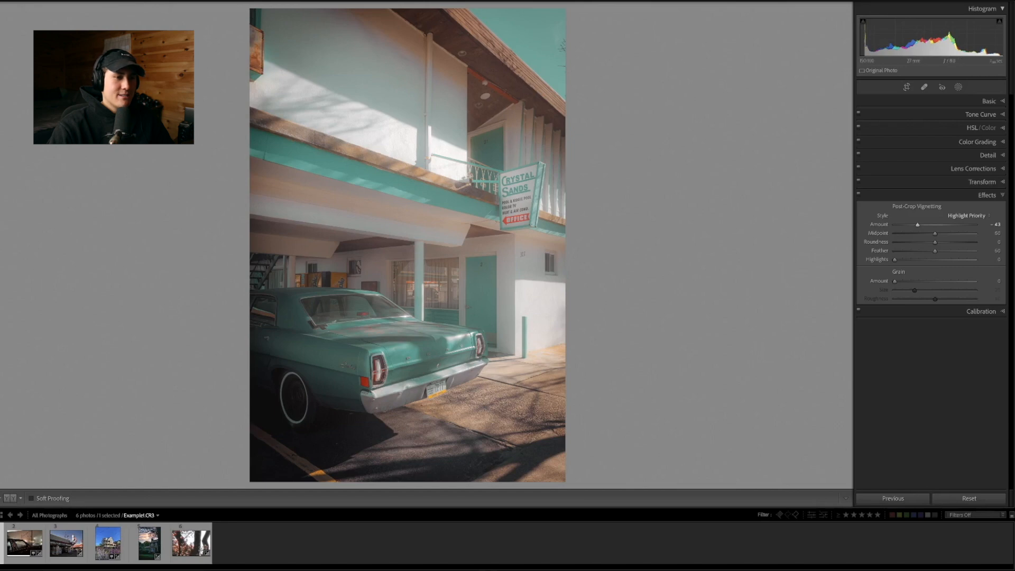
pyautogui.moveTo(925, 227); pyautogui.dragTo(952, 227)
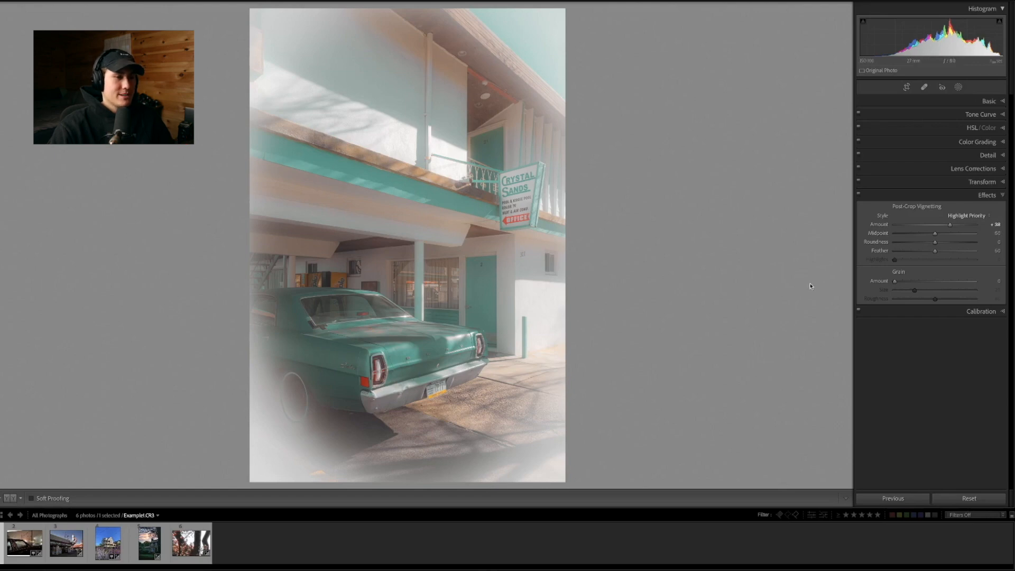
pyautogui.moveTo(950, 227); pyautogui.dragTo(921, 228)
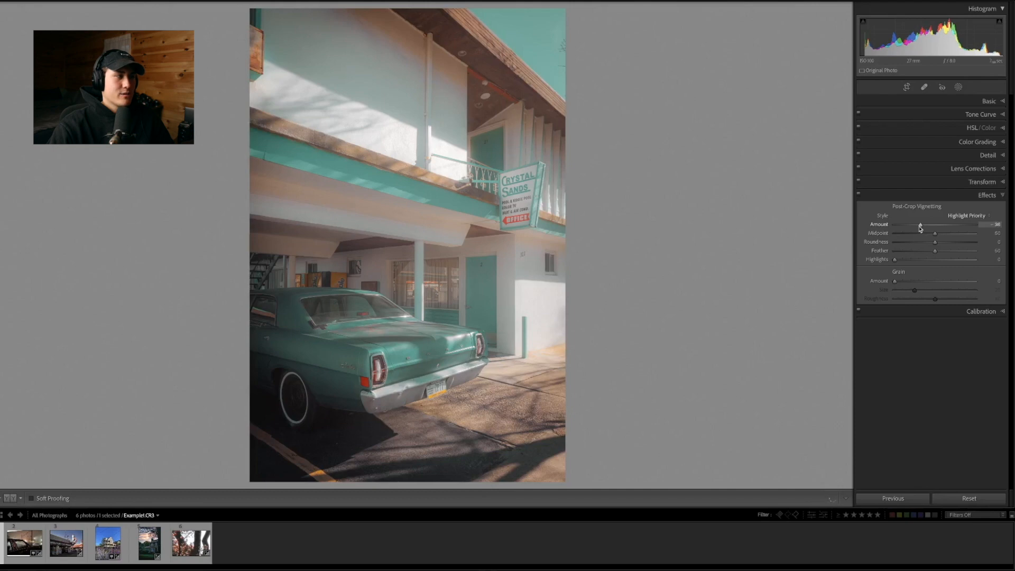
pyautogui.moveTo(920, 228); pyautogui.dragTo(916, 228)
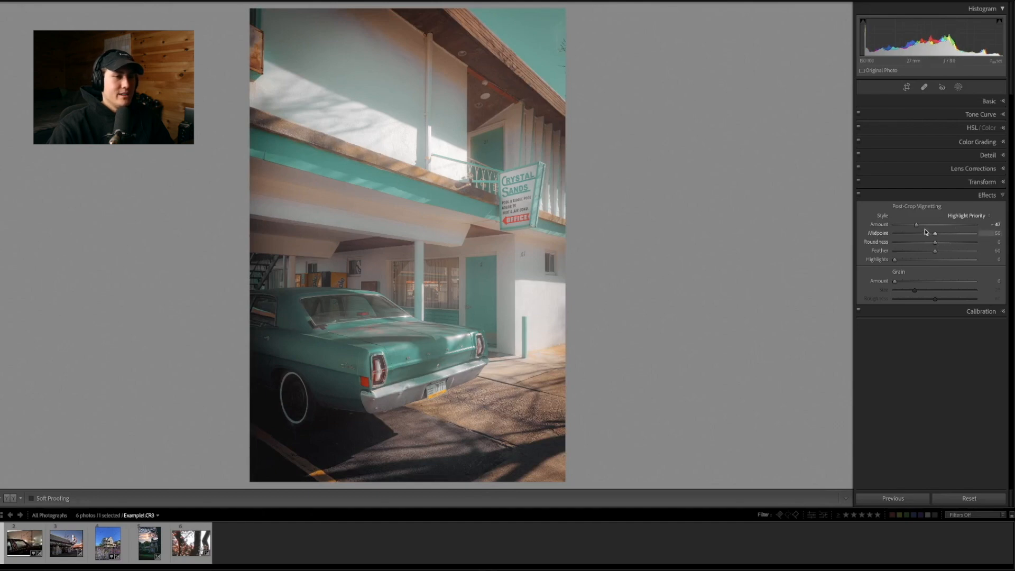
pyautogui.moveTo(917, 227); pyautogui.dragTo(897, 227)
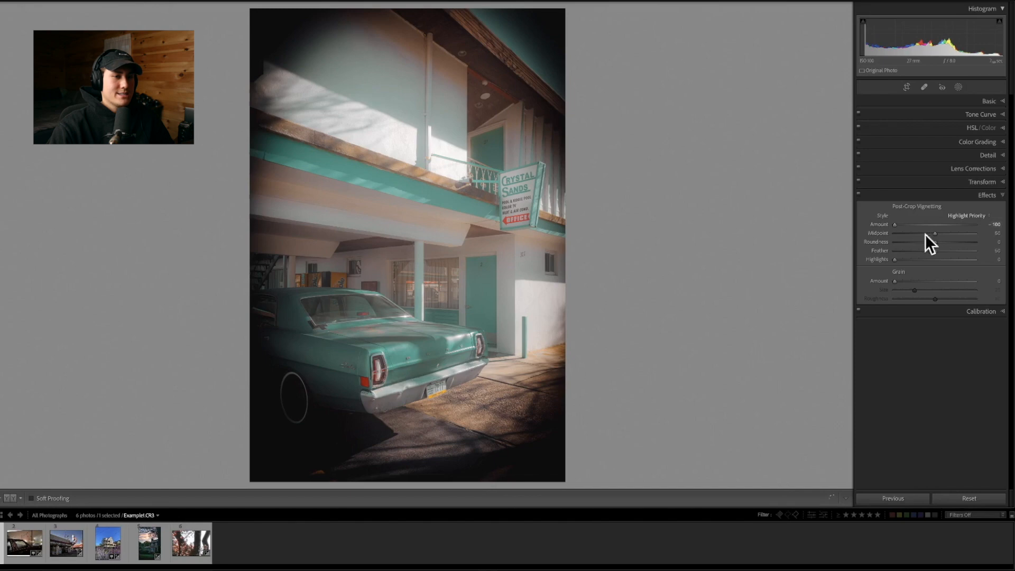
# Try the vignette's midpoint and undo that change, and compare roundness values of -77 and +17
pyautogui.moveTo(882, 234); pyautogui.dragTo(934, 238)
pyautogui.hotkey('ctrl', 'z')
pyautogui.moveTo(935, 244); pyautogui.dragTo(912, 244)
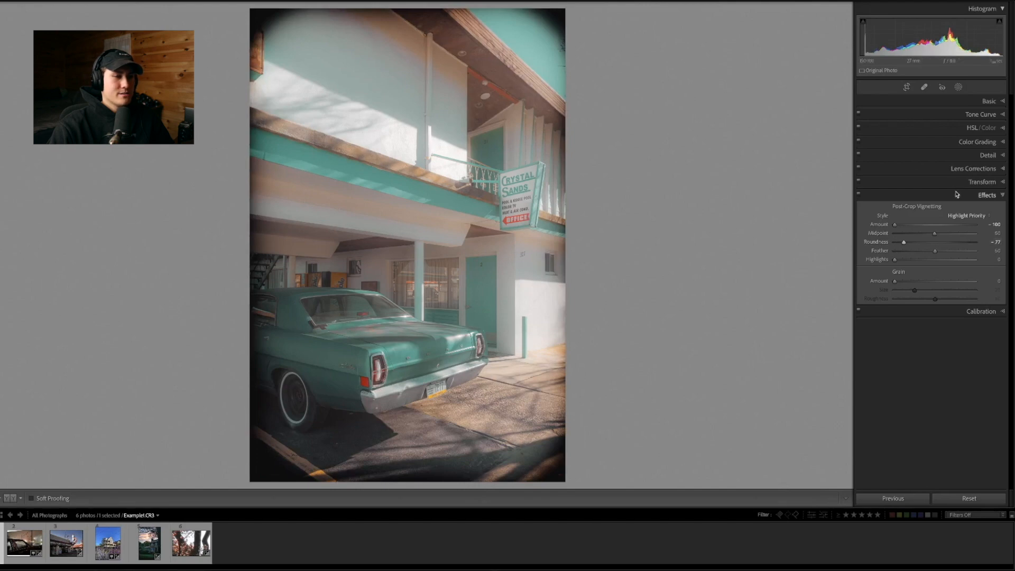
pyautogui.moveTo(906, 243); pyautogui.dragTo(943, 243)
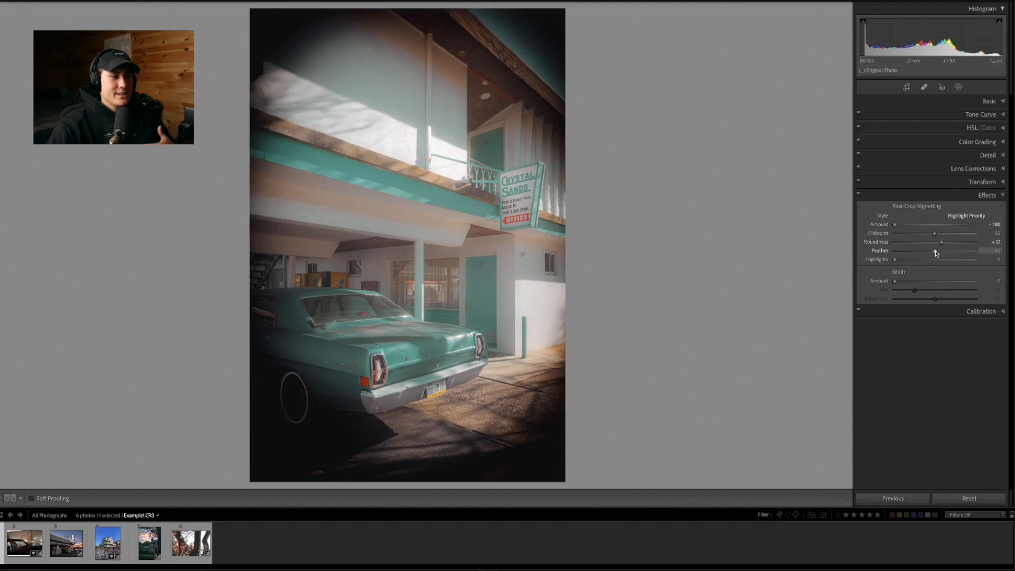
# Compare the vignette edge at feather values of 0 and 100, leaving the feather at 0
pyautogui.moveTo(936, 252); pyautogui.dragTo(886, 255)
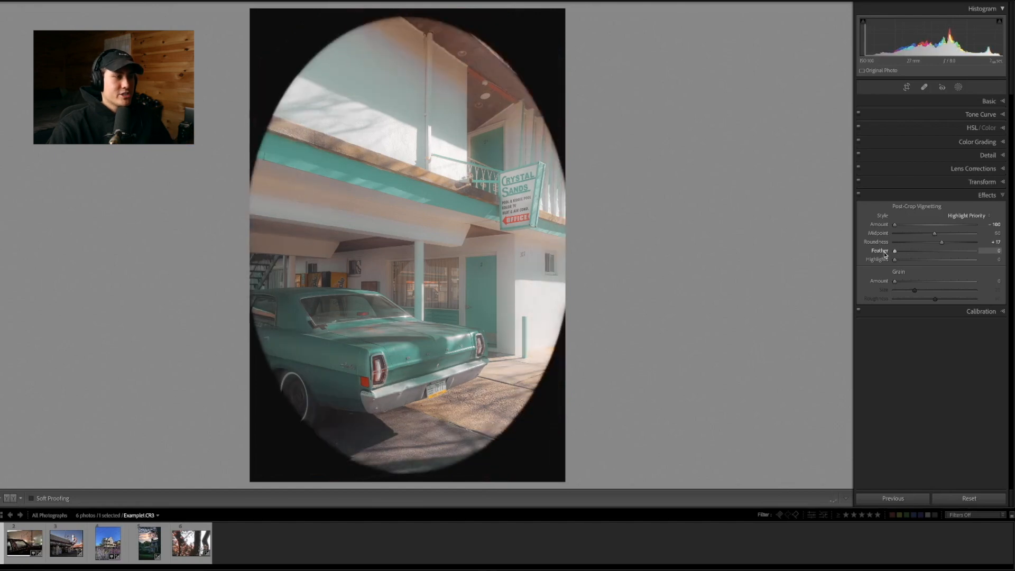
pyautogui.moveTo(893, 253); pyautogui.dragTo(979, 252)
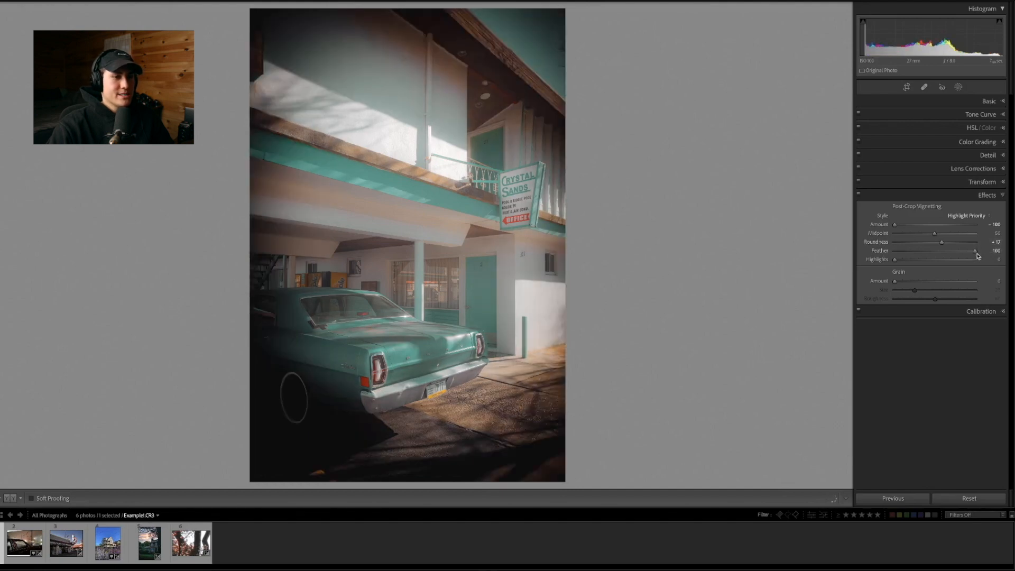
pyautogui.moveTo(977, 254); pyautogui.dragTo(868, 253)
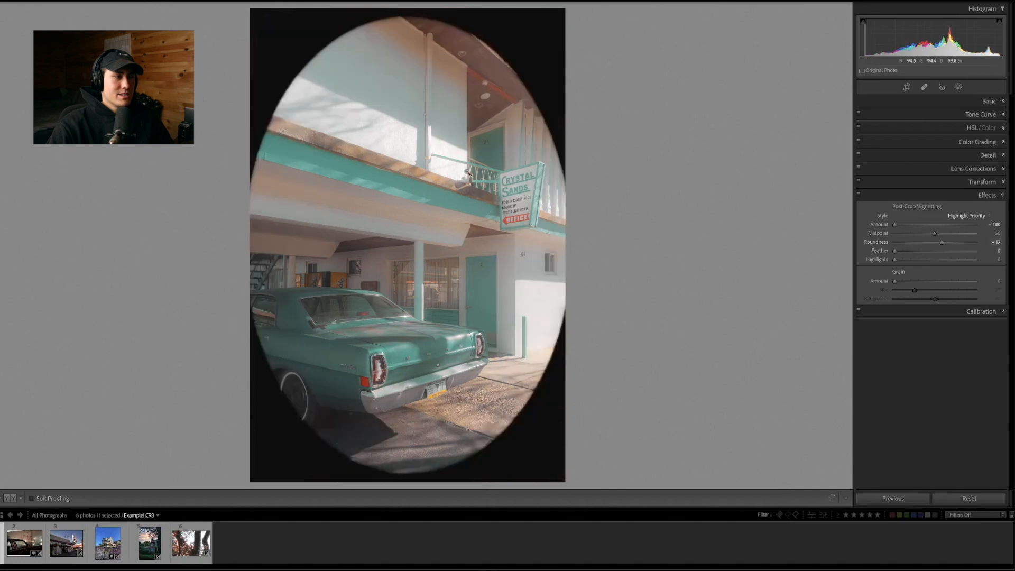
# Try a circular vignette with midpoint 47 and roundness +100, and raise its highlights to 100
pyautogui.moveTo(935, 233); pyautogui.dragTo(978, 245)
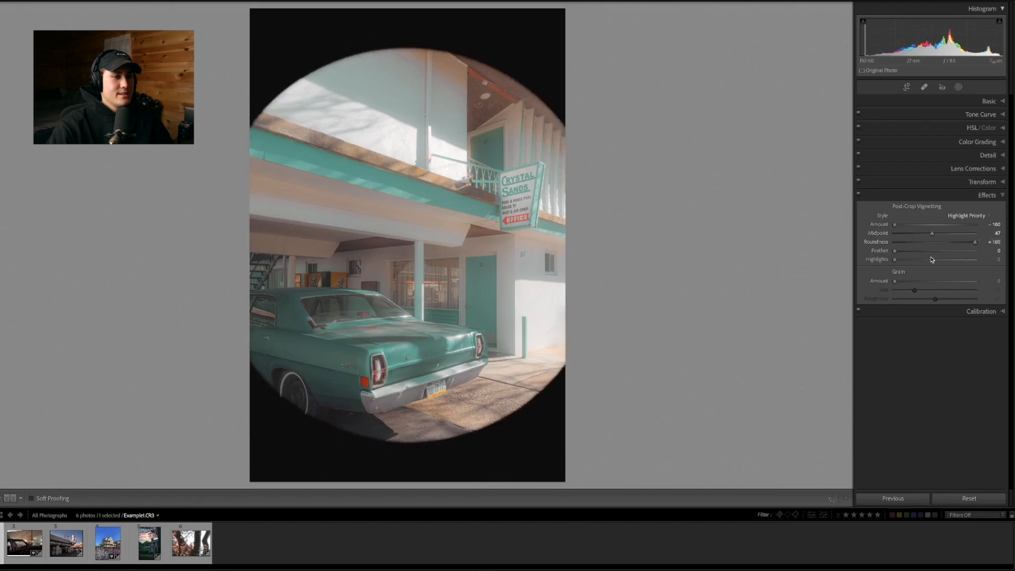
pyautogui.moveTo(896, 261); pyautogui.dragTo(993, 260)
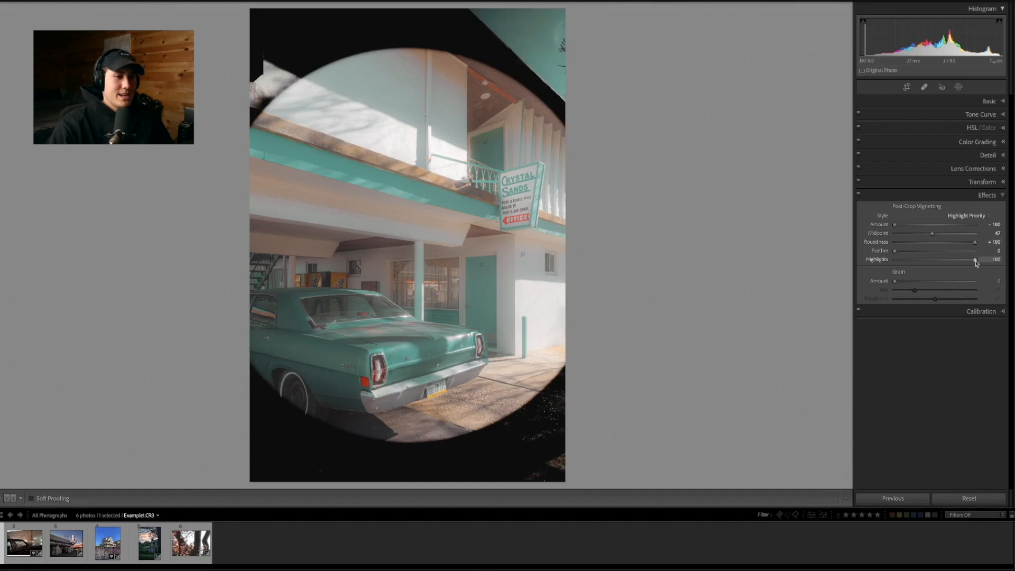
# Reset all post-crop vignetting values and apply a subtle dark vignette with an amount of -15
pyautogui.press('alt')
pyautogui.keyDown('alt'); pyautogui.click(925, 207); pyautogui.keyUp('alt')
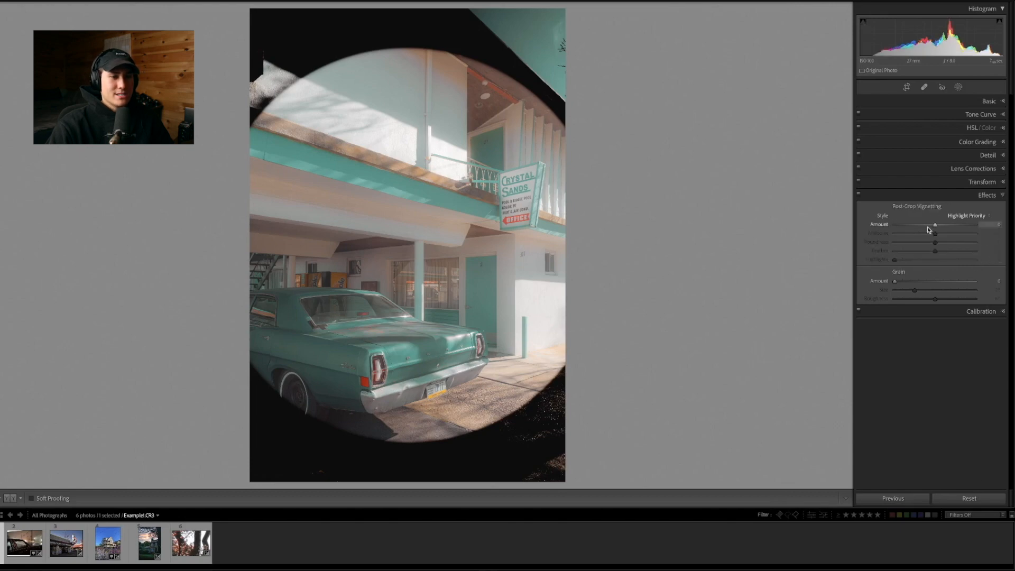
pyautogui.moveTo(935, 228); pyautogui.dragTo(929, 226)
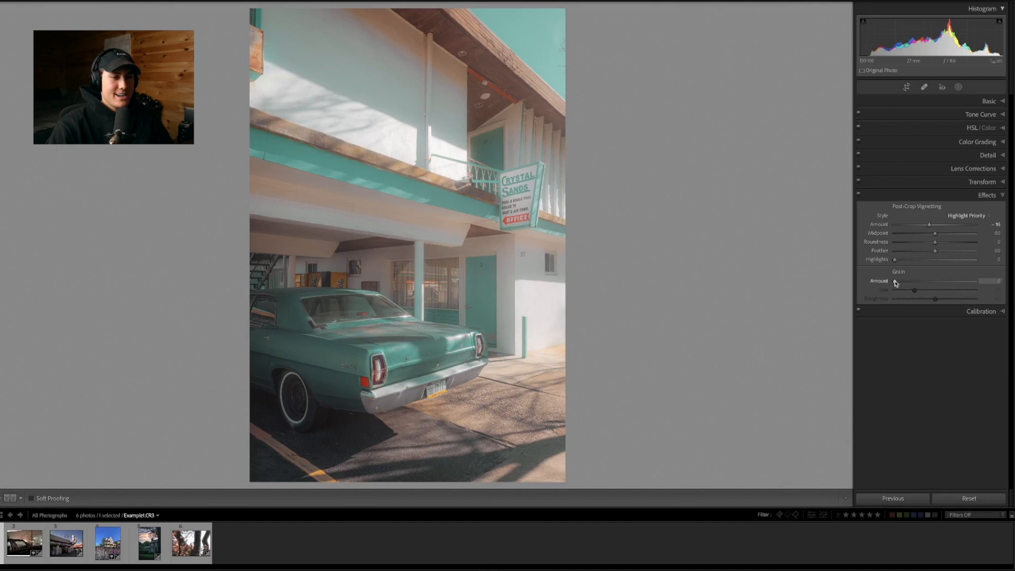
# Set the grain amount to 30 after trying 50 and 100 and examining the door and white wall up close
pyautogui.moveTo(896, 284); pyautogui.dragTo(931, 286)
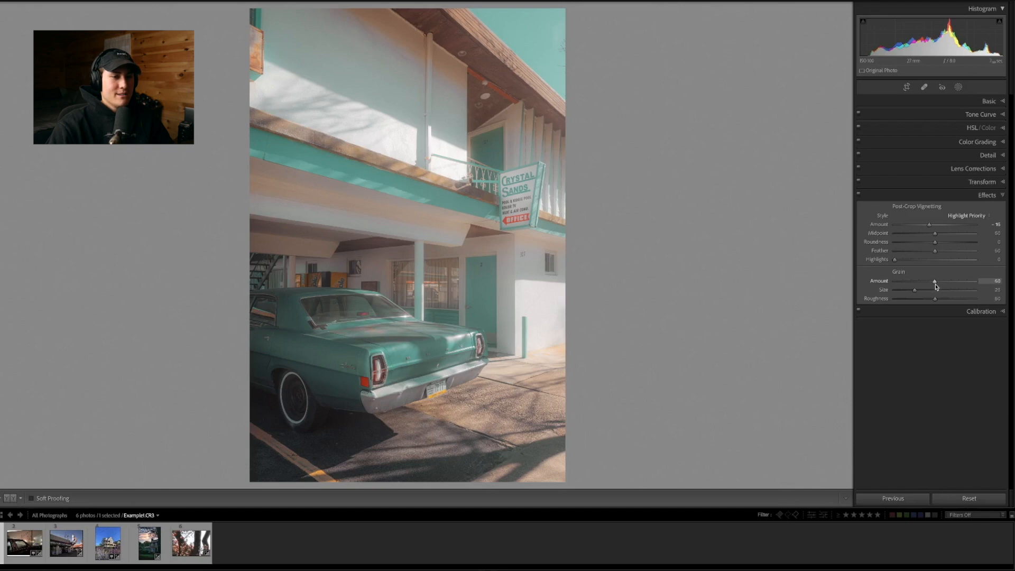
pyautogui.click(506, 291)
pyautogui.moveTo(520, 276); pyautogui.dragTo(475, 348)
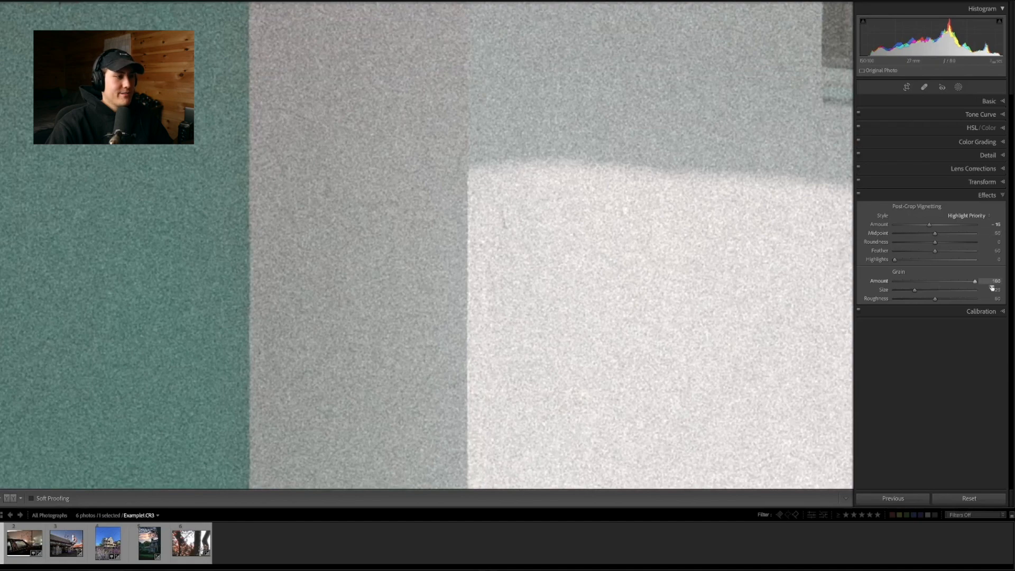
pyautogui.click(452, 211)
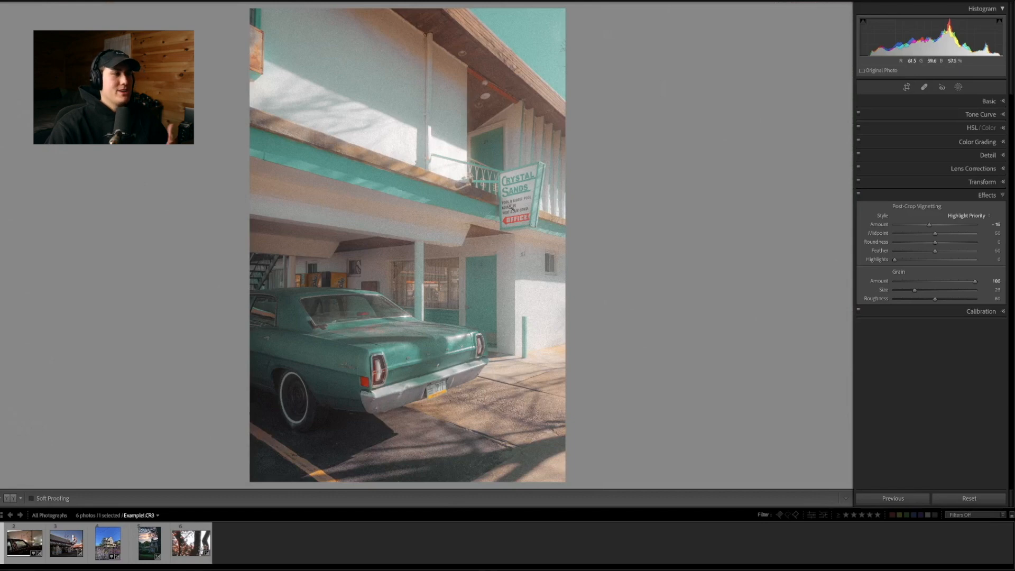
pyautogui.moveTo(975, 281); pyautogui.dragTo(920, 287)
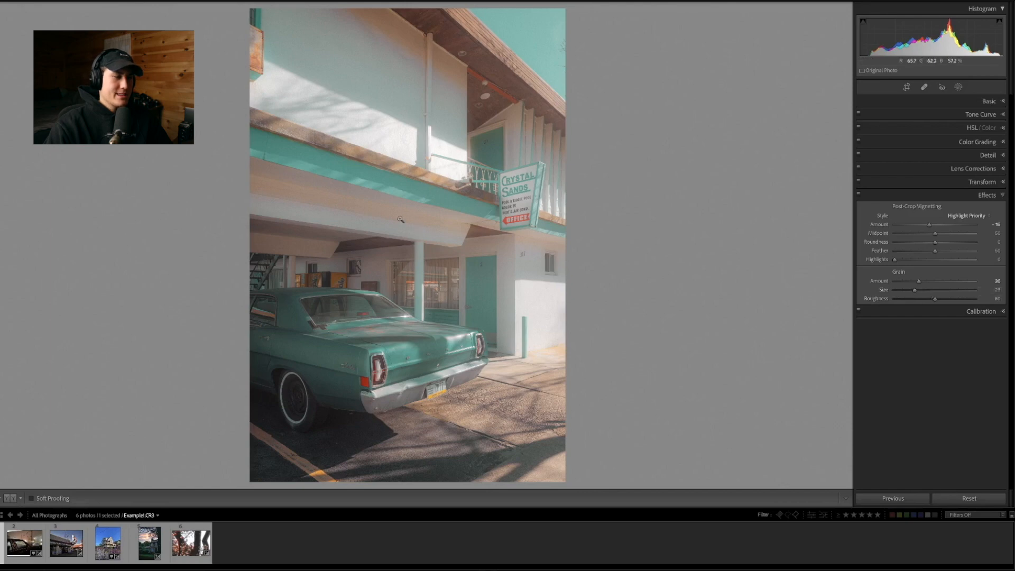
pyautogui.moveTo(375, 211); pyautogui.dragTo(755, 289)
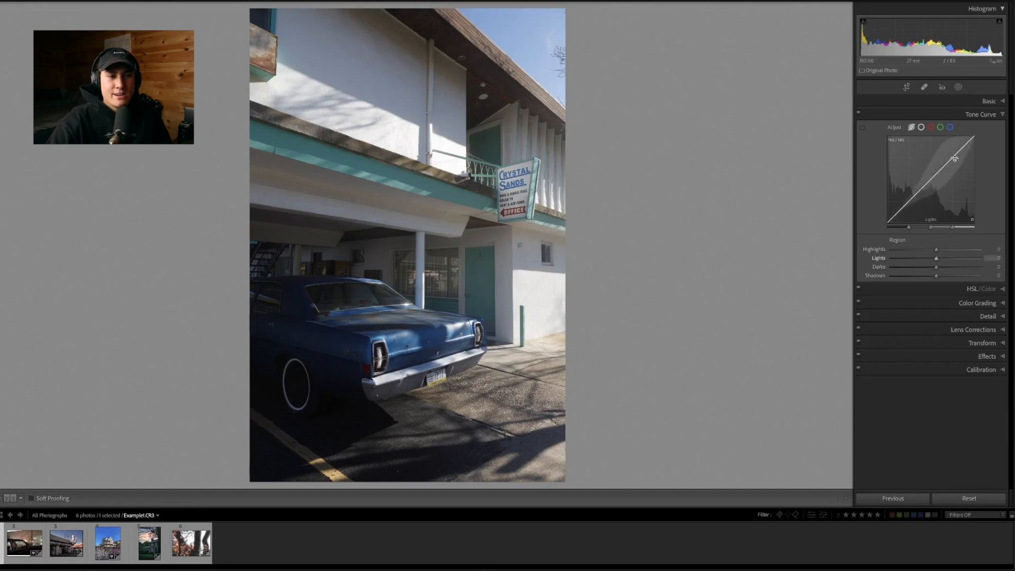
pyautogui.click(899, 211)
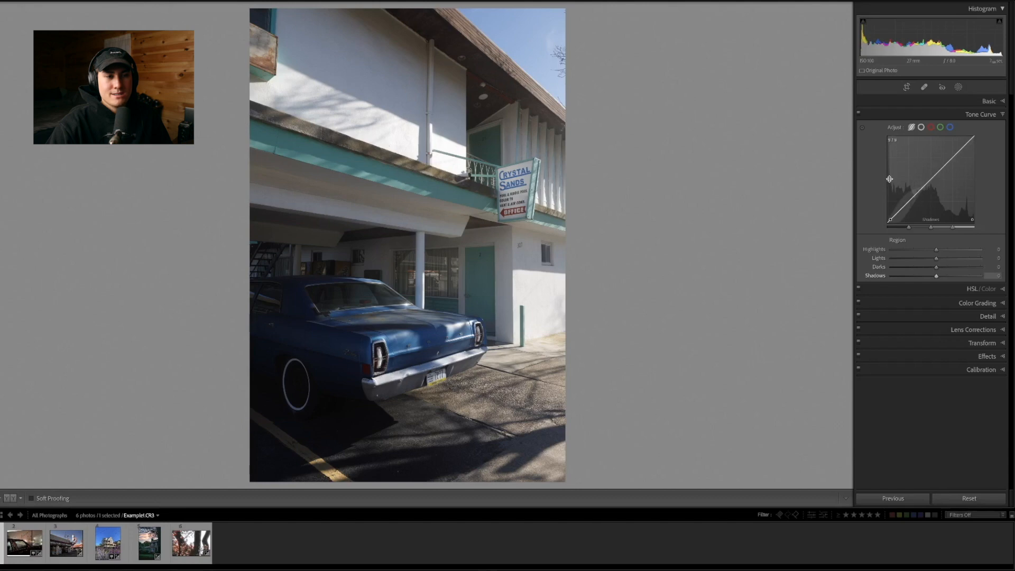
# Try lowering the Lights region of the parametric tone curve to -58, and undo it
pyautogui.moveTo(932, 180); pyautogui.dragTo(931, 187)
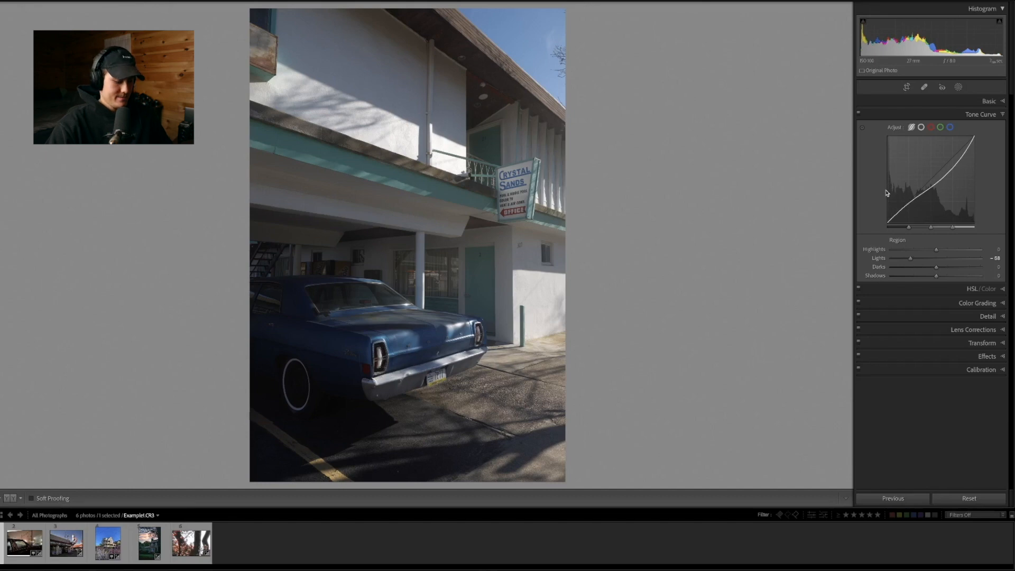
pyautogui.hotkey('ctrl', 'z')
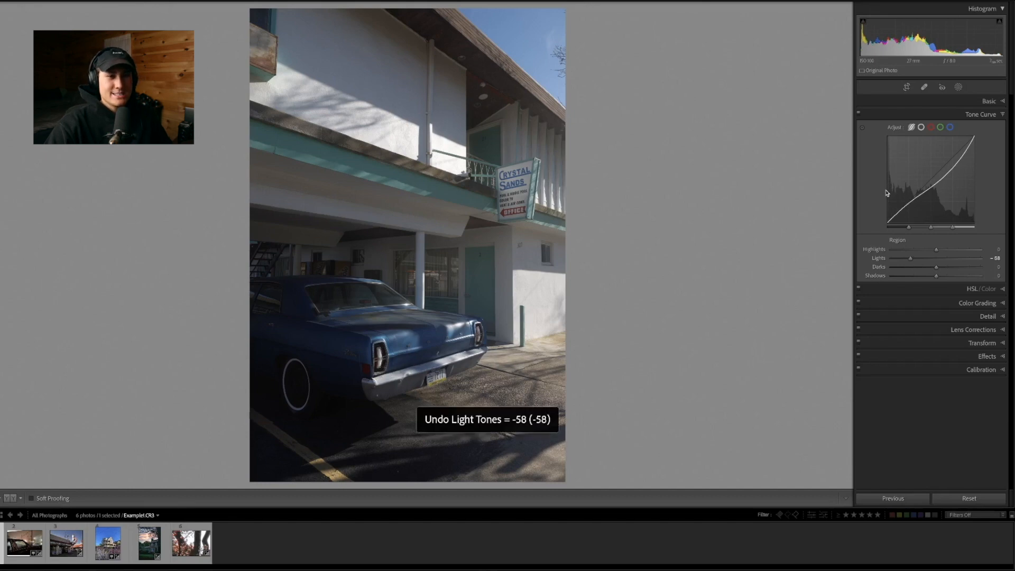
# Try a faded point curve with the black point raised to output 54, a highlight anchor, and the white point lowered to output 208
pyautogui.click(922, 128)
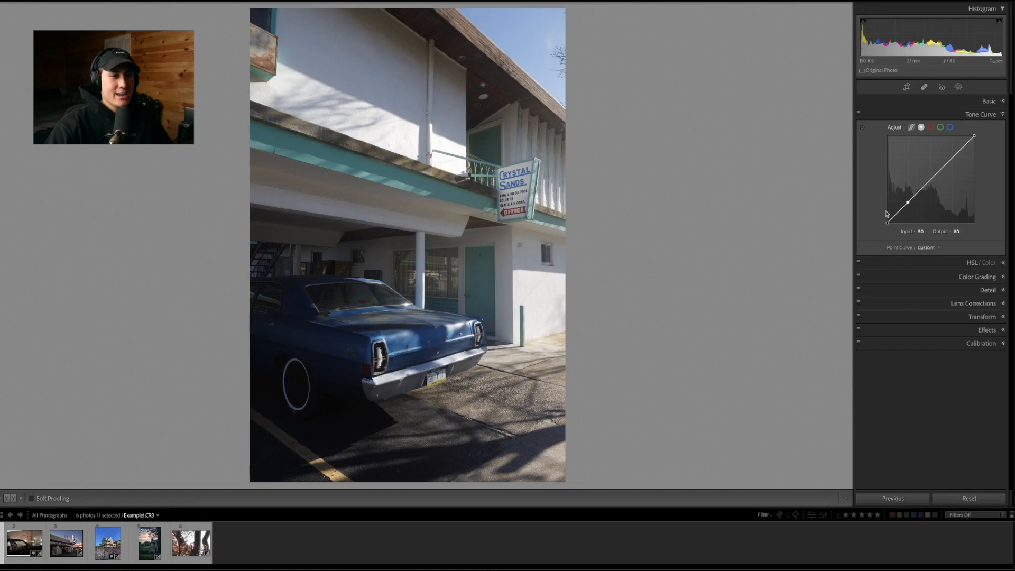
pyautogui.moveTo(889, 223); pyautogui.dragTo(881, 207)
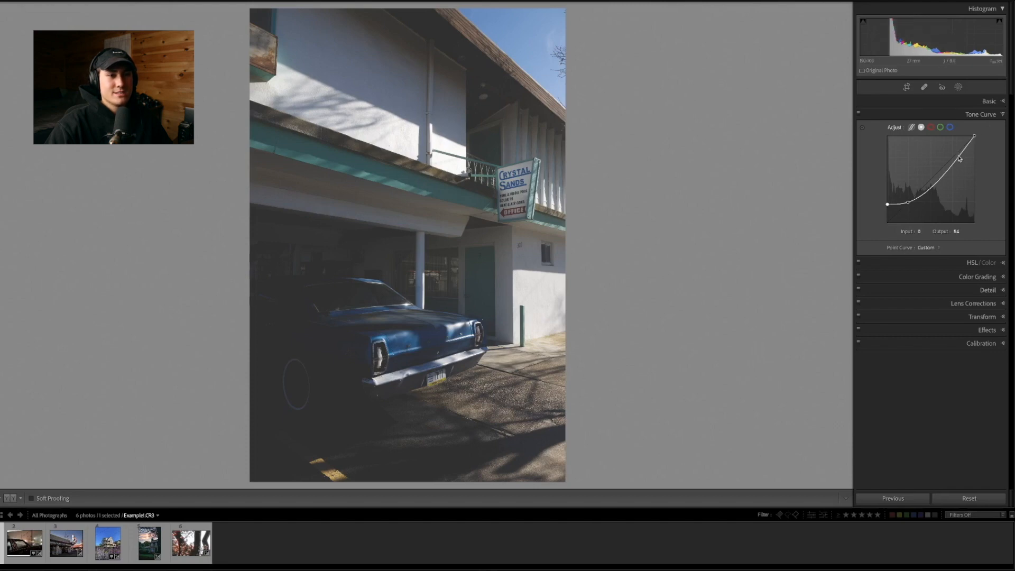
pyautogui.moveTo(960, 158); pyautogui.dragTo(957, 154)
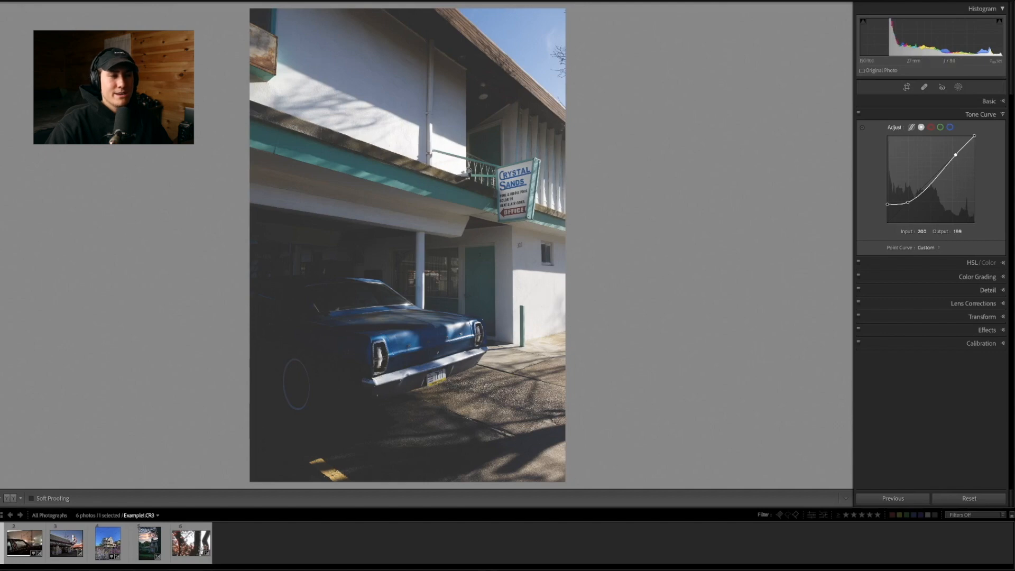
pyautogui.moveTo(975, 136); pyautogui.dragTo(990, 155)
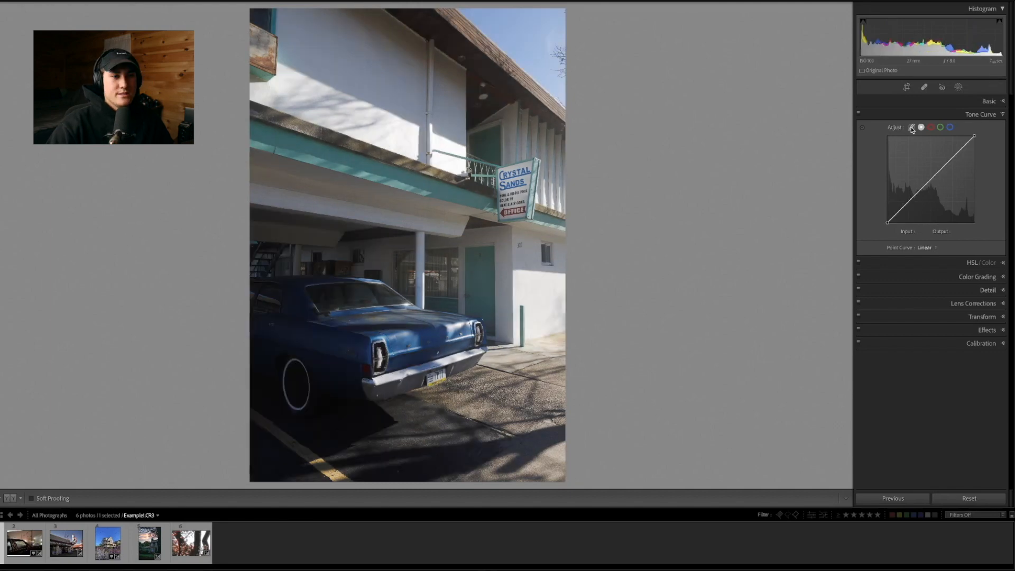
# Raise the parametric curve's Shadows to +52 with the targeted adjustment tool on the car's dark body
pyautogui.click(912, 129)
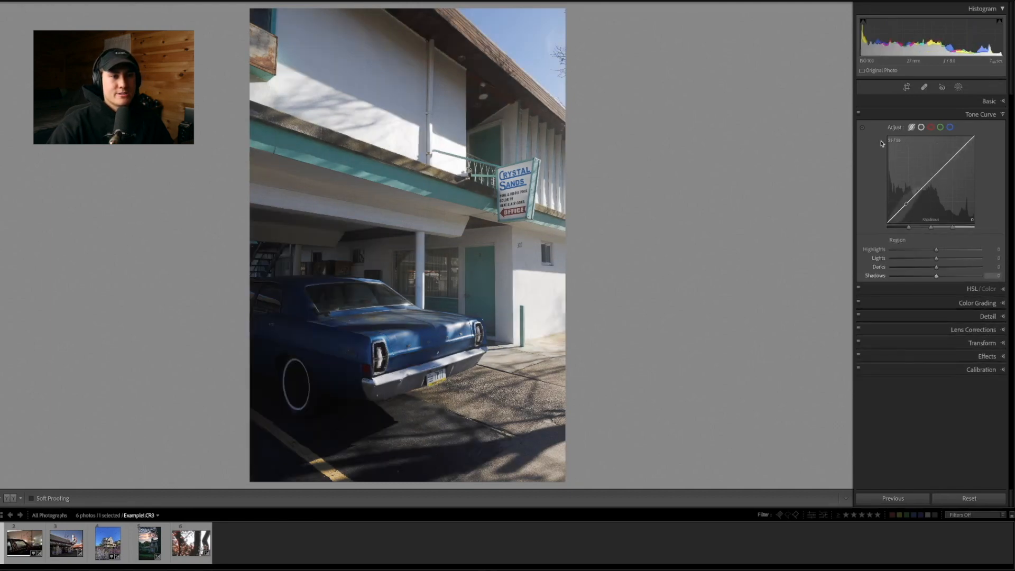
pyautogui.click(863, 128)
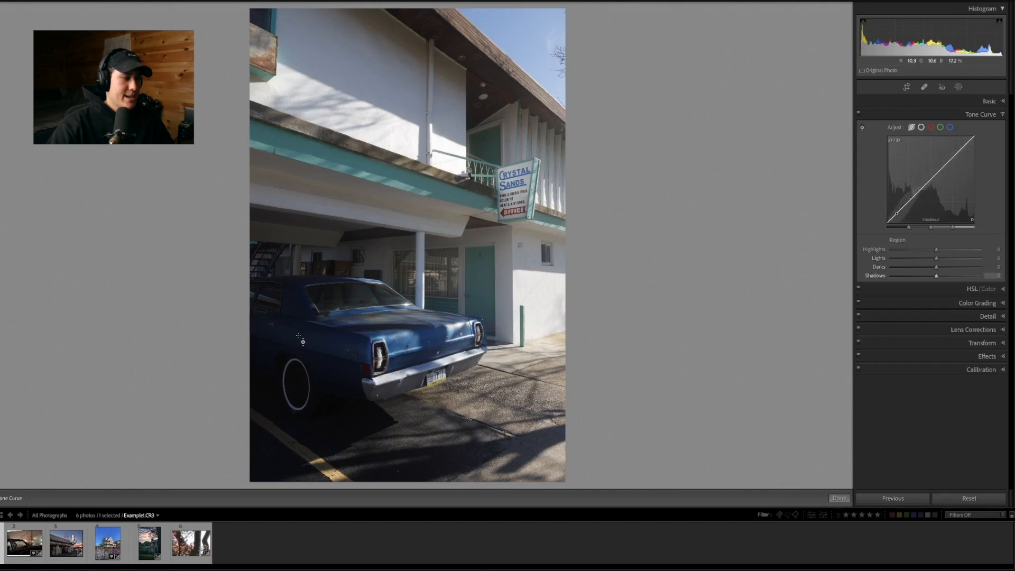
pyautogui.moveTo(349, 351); pyautogui.dragTo(349, 325)
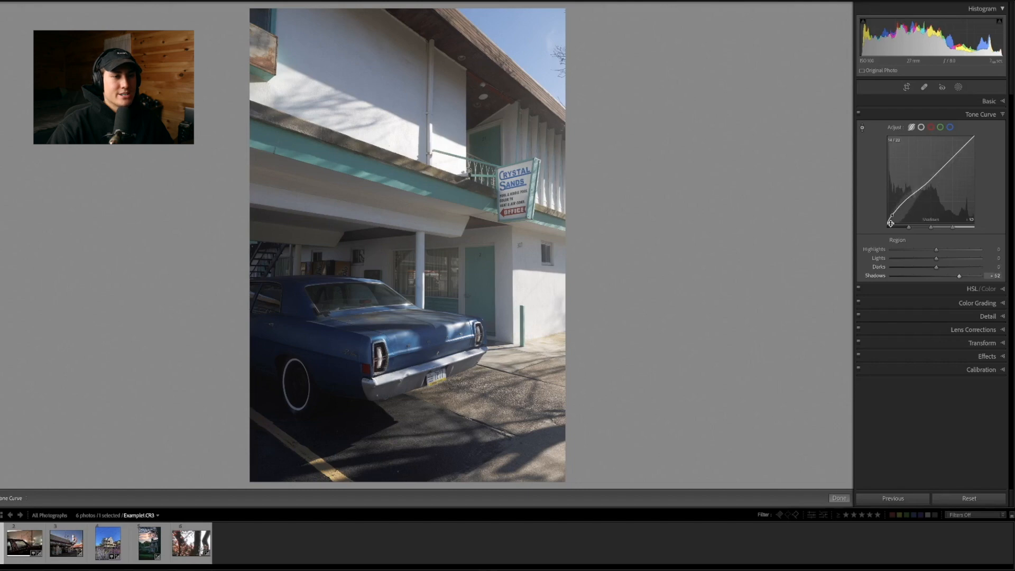
# Add three anchor points along the point curve for the shadows, midtones and highlights
pyautogui.click(922, 128)
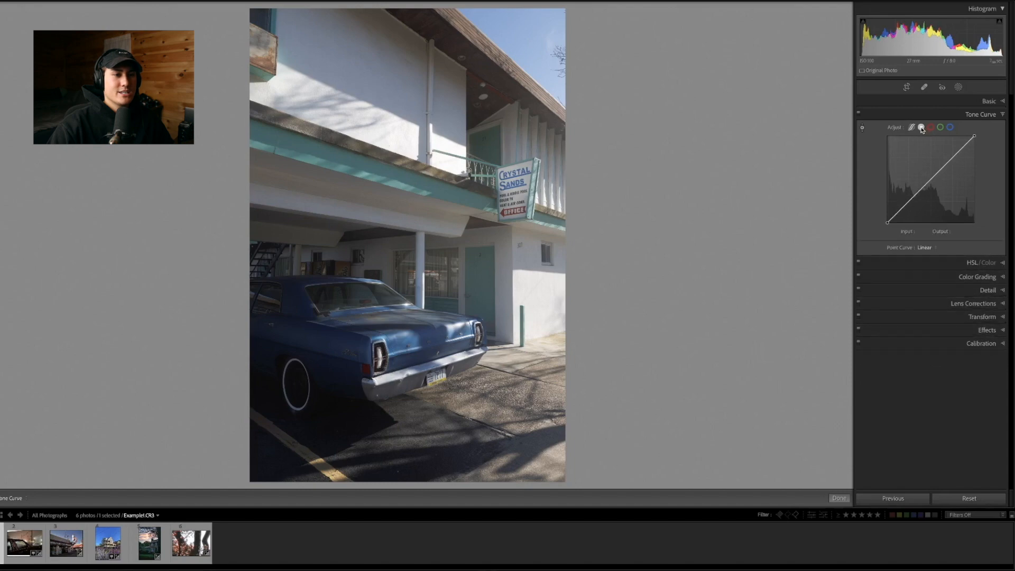
pyautogui.click(909, 201)
pyautogui.click(931, 179)
pyautogui.click(953, 159)
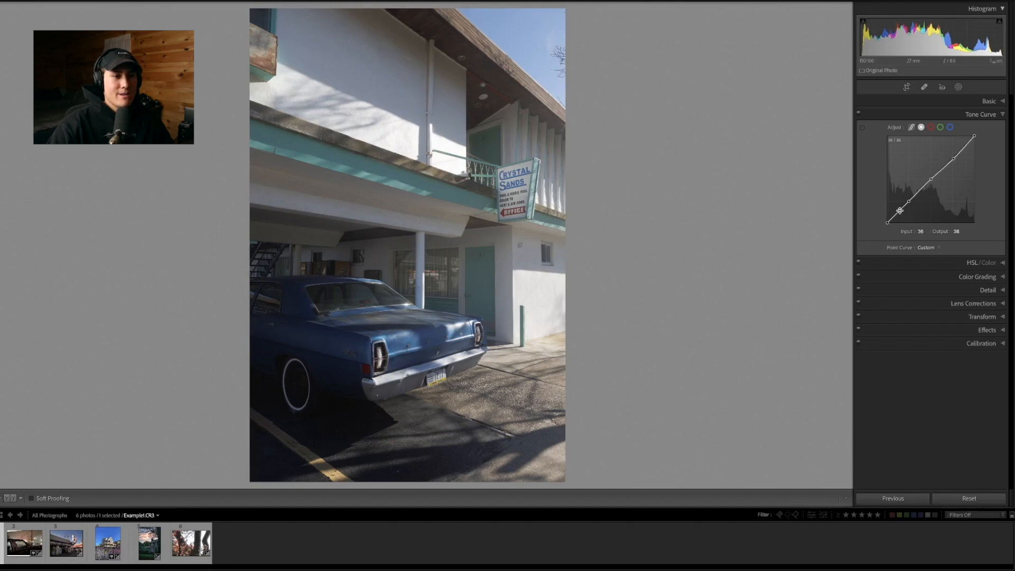
# Compare the parametric and point curves, and raise a dark anchor point to input 32, output 65 to flatten the car's shadows
pyautogui.click(911, 128)
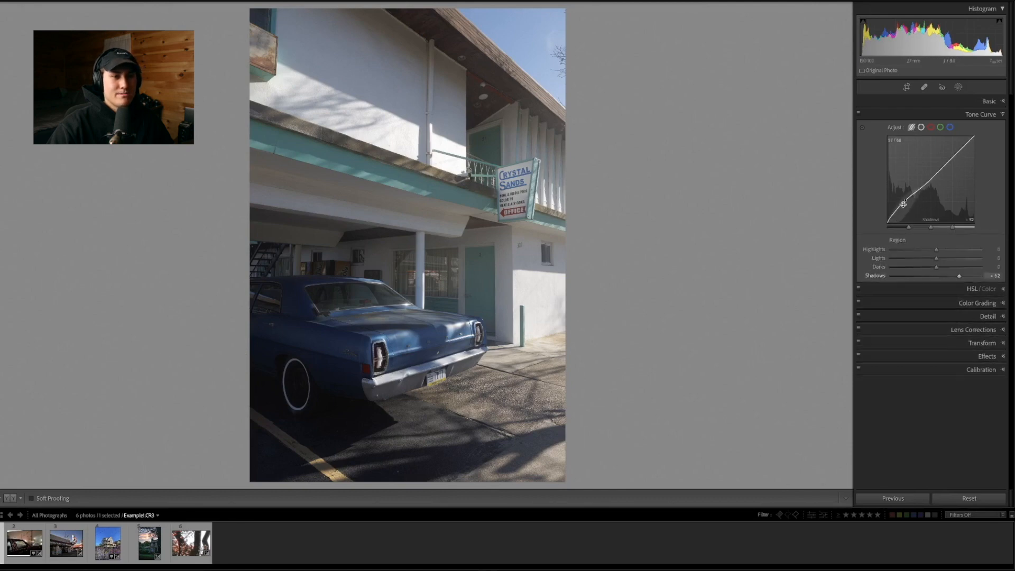
pyautogui.click(921, 128)
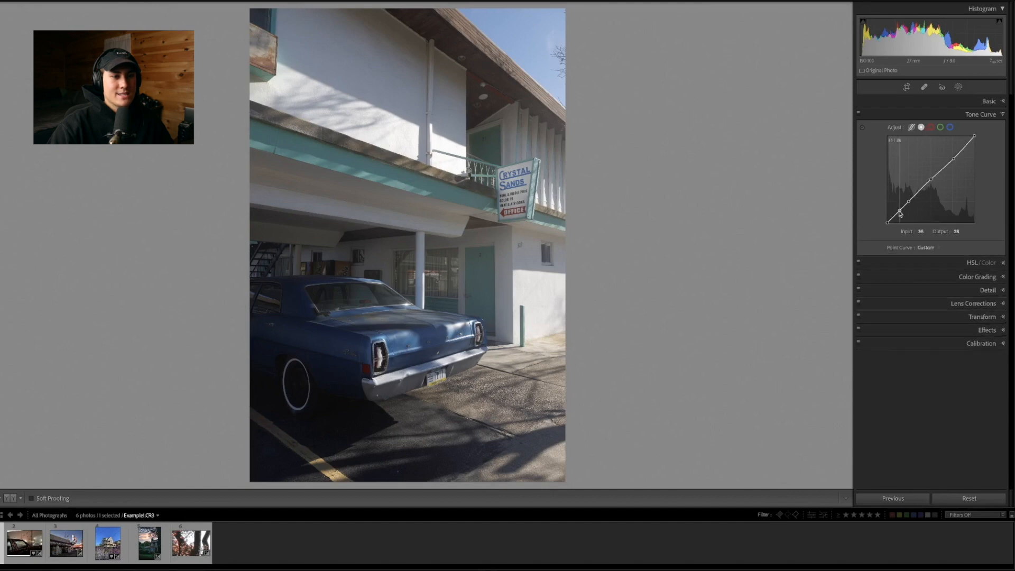
pyautogui.moveTo(900, 212); pyautogui.dragTo(899, 201)
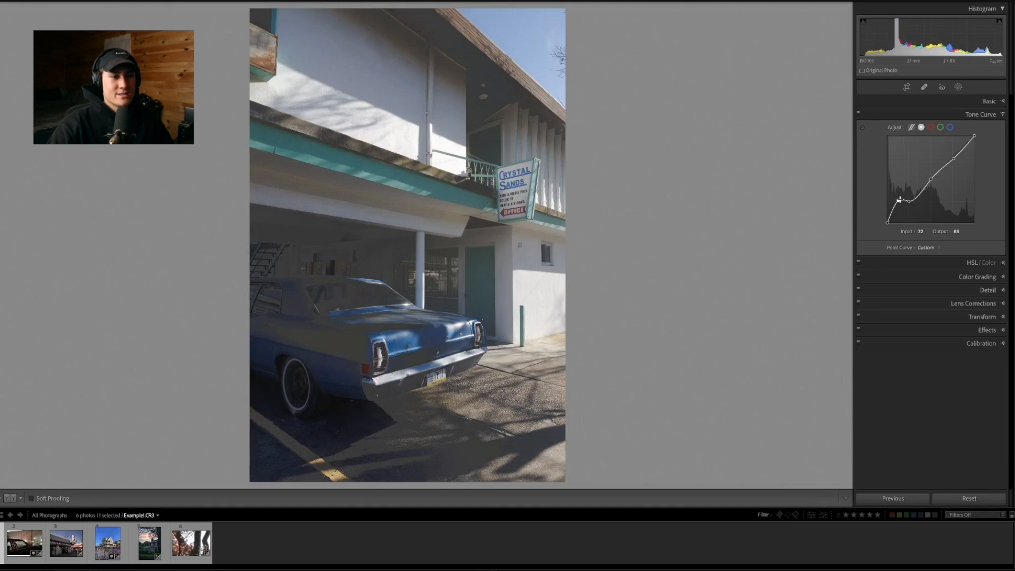
pyautogui.click(337, 344)
pyautogui.moveTo(336, 344); pyautogui.dragTo(405, 309)
pyautogui.click(405, 309)
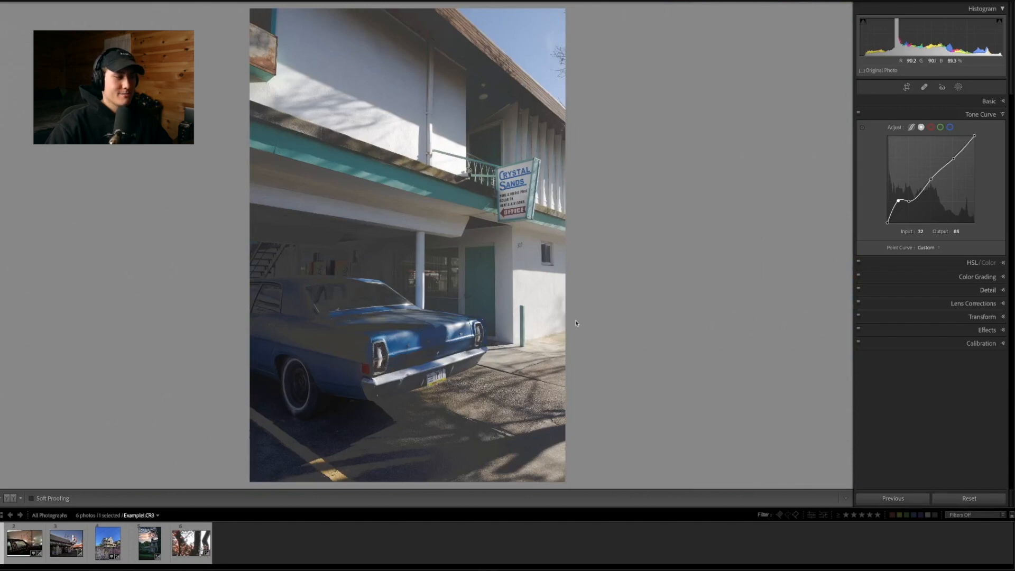
# Try extreme bends in the point curve's dark and bright tones, and reset the curve to linear
pyautogui.moveTo(899, 200); pyautogui.dragTo(898, 139)
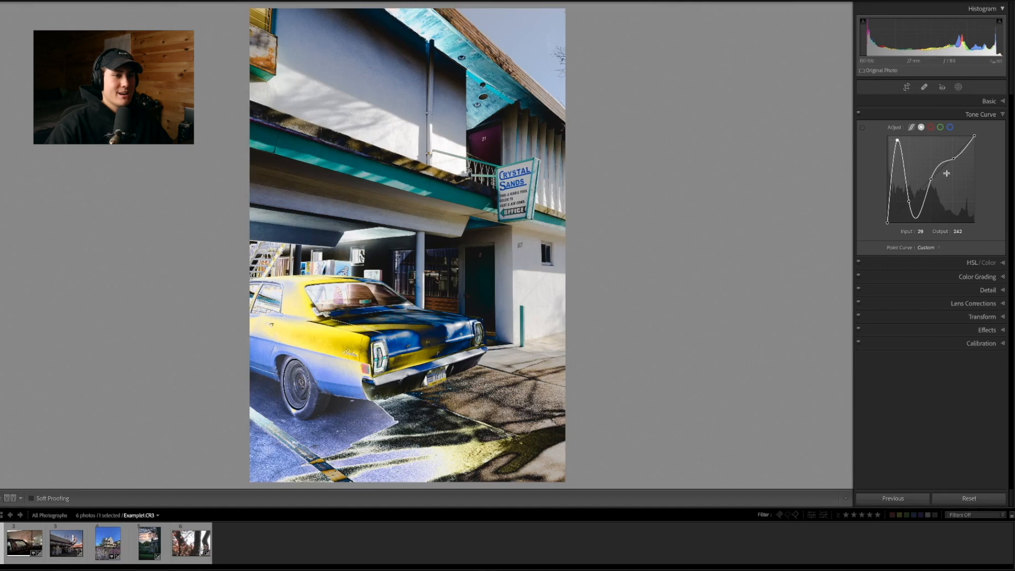
pyautogui.moveTo(938, 163); pyautogui.dragTo(947, 204)
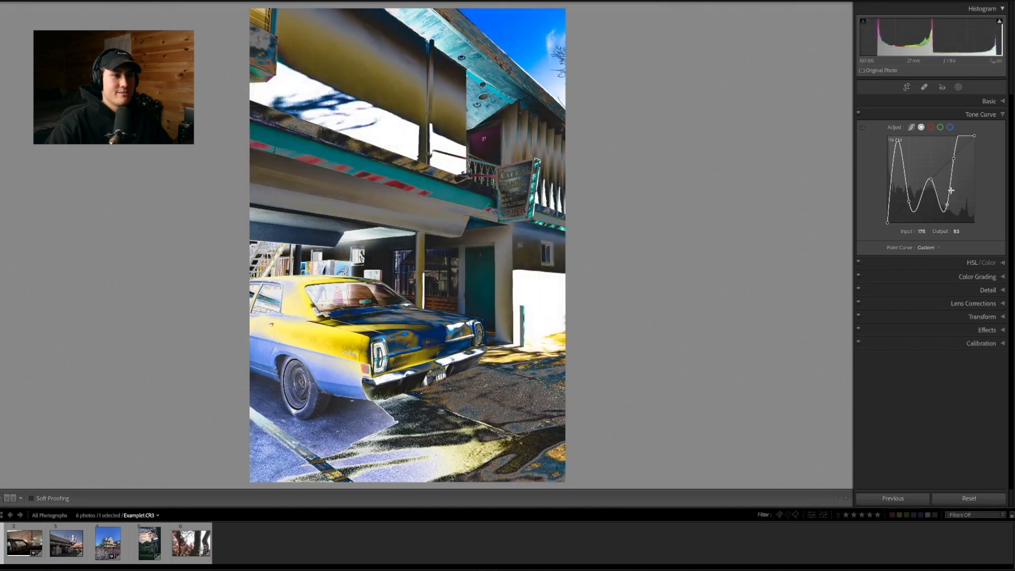
pyautogui.moveTo(960, 141); pyautogui.dragTo(963, 185)
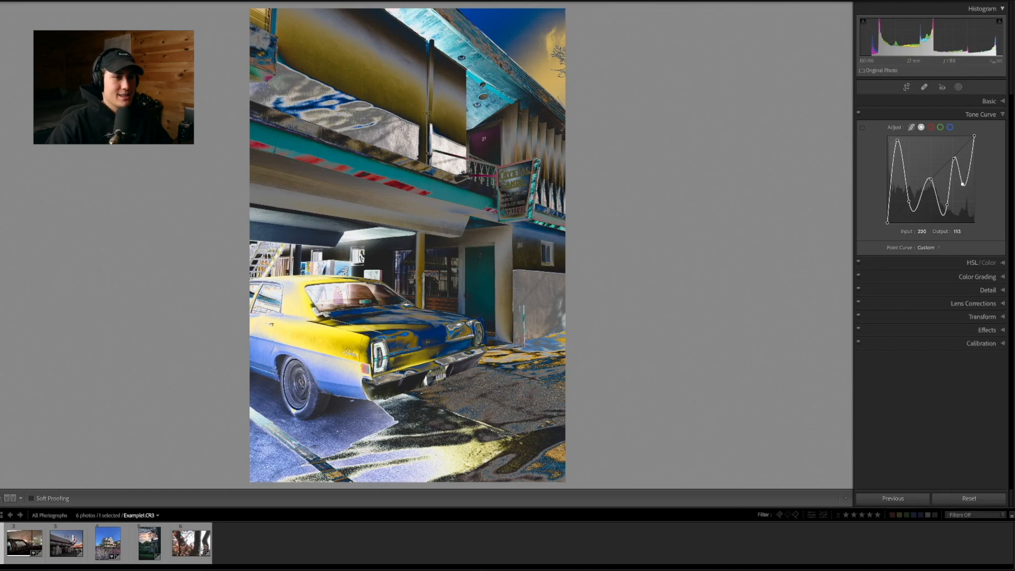
pyautogui.keyDown('alt'); pyautogui.click(895, 128); pyautogui.keyUp('alt')
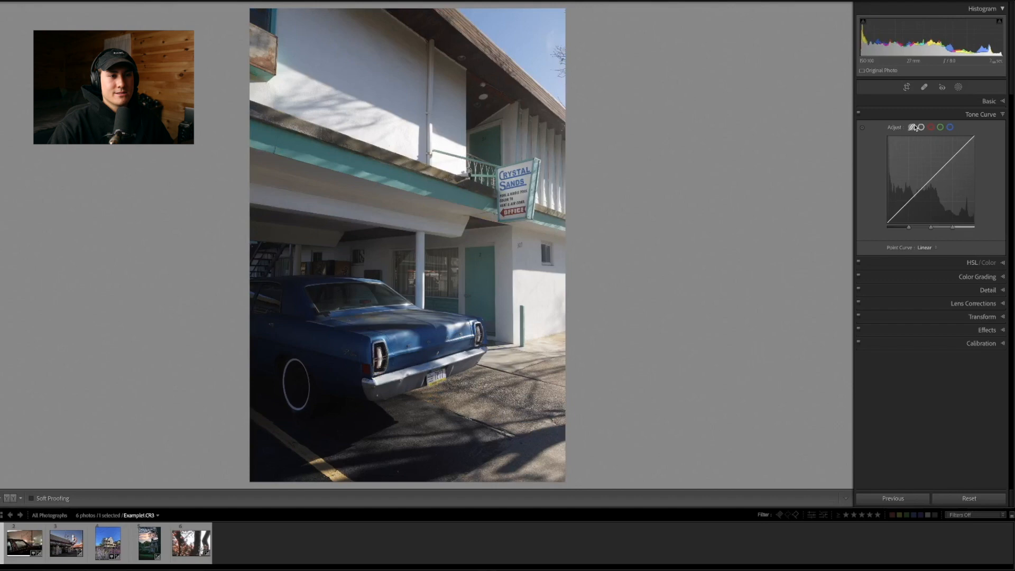
# Build a strong S-shaped point curve by anchoring the tones, lowering the shadows to output 50 and raising the highlights to output 217
pyautogui.click(913, 127)
pyautogui.click(921, 128)
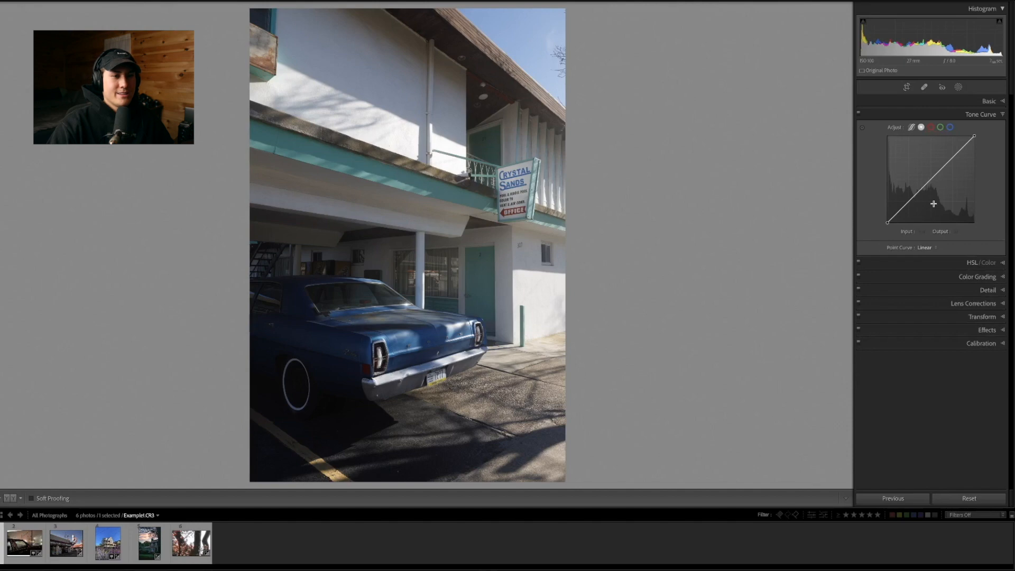
pyautogui.click(909, 201)
pyautogui.click(955, 156)
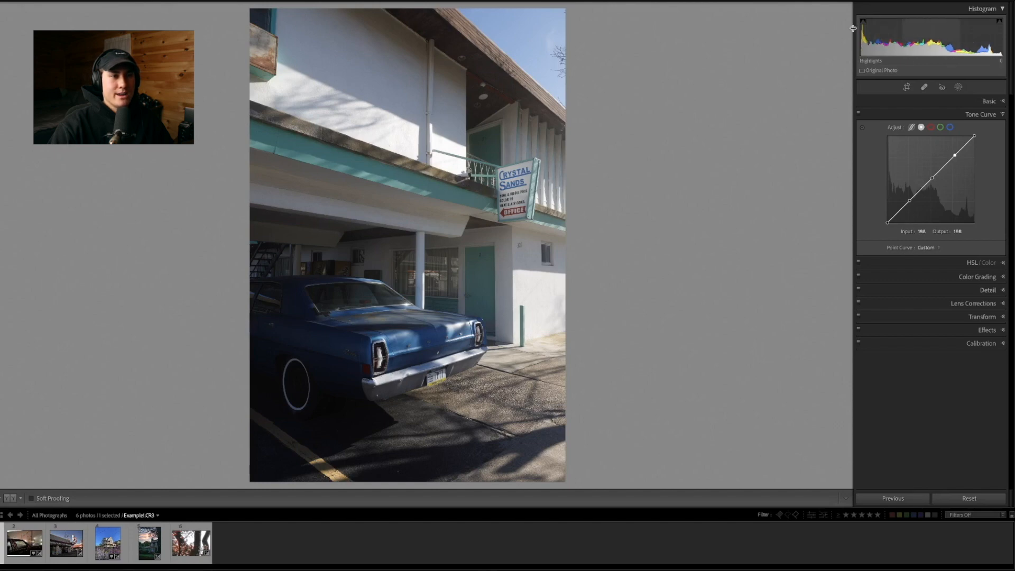
pyautogui.click(910, 202)
pyautogui.moveTo(910, 202); pyautogui.dragTo(912, 205)
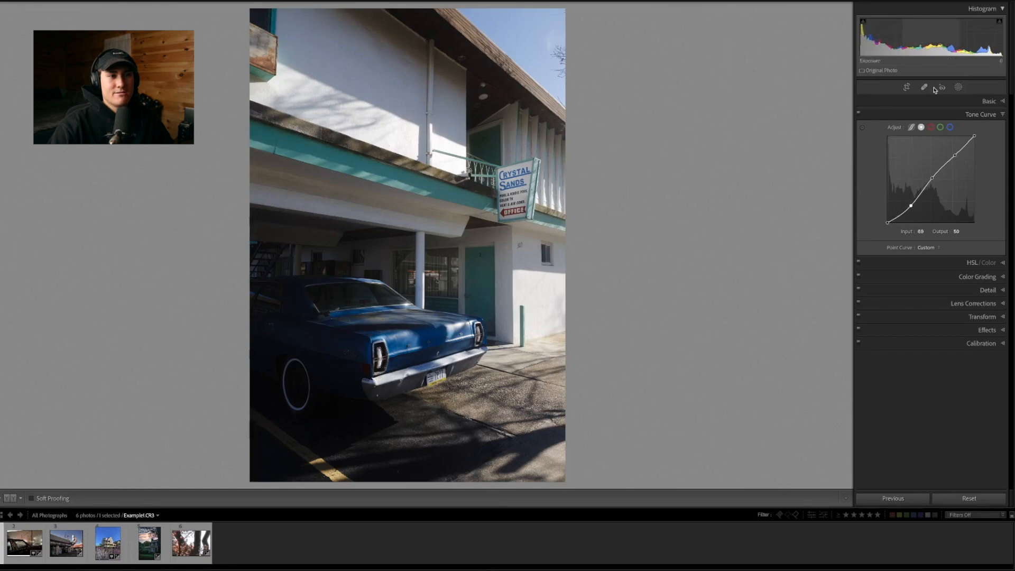
pyautogui.moveTo(955, 155); pyautogui.dragTo(953, 151)
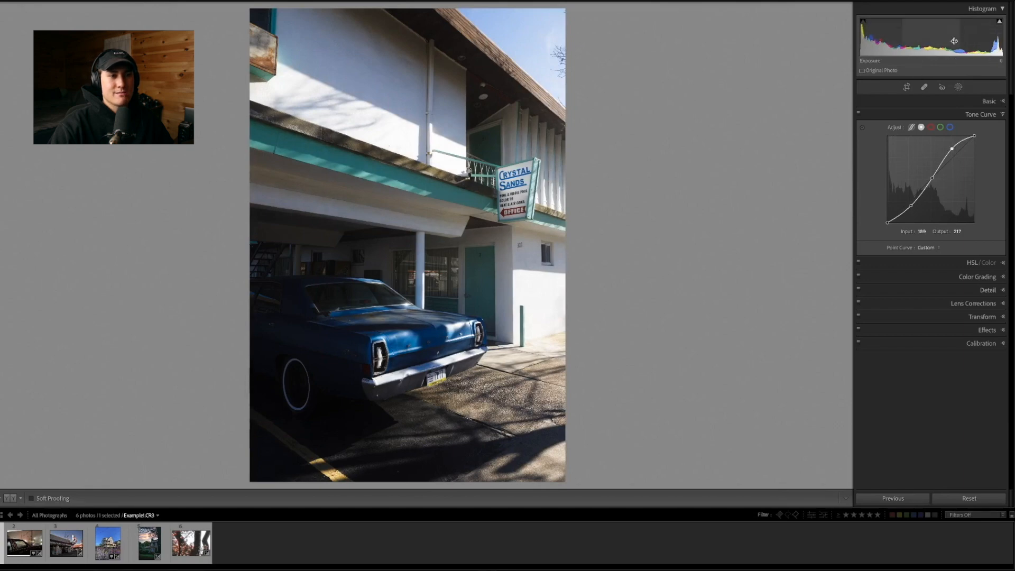
# Compare the photo with and without the strong S-curve
pyautogui.click(860, 115)
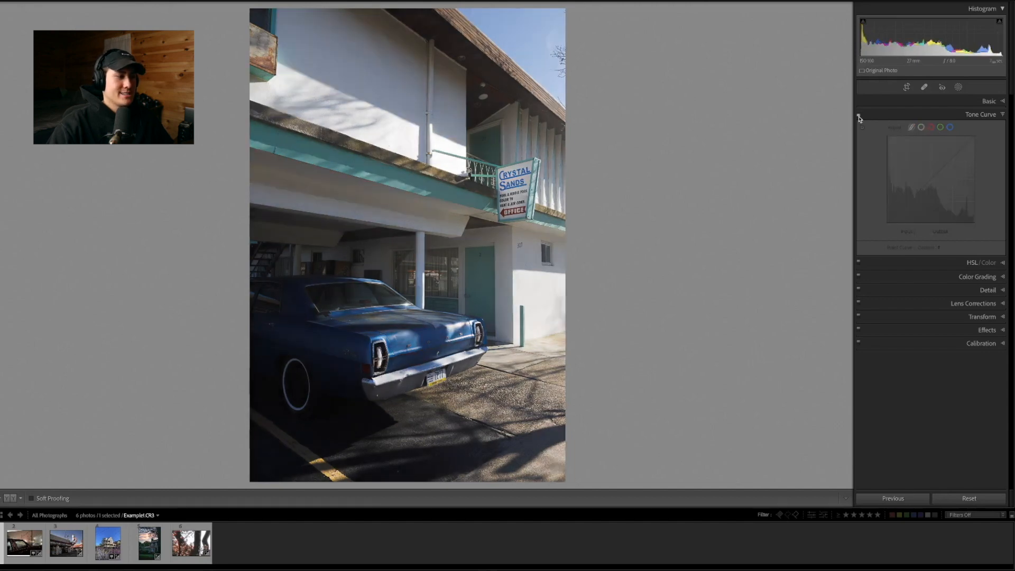
pyautogui.click(859, 114)
pyautogui.click(860, 114)
pyautogui.click(859, 114)
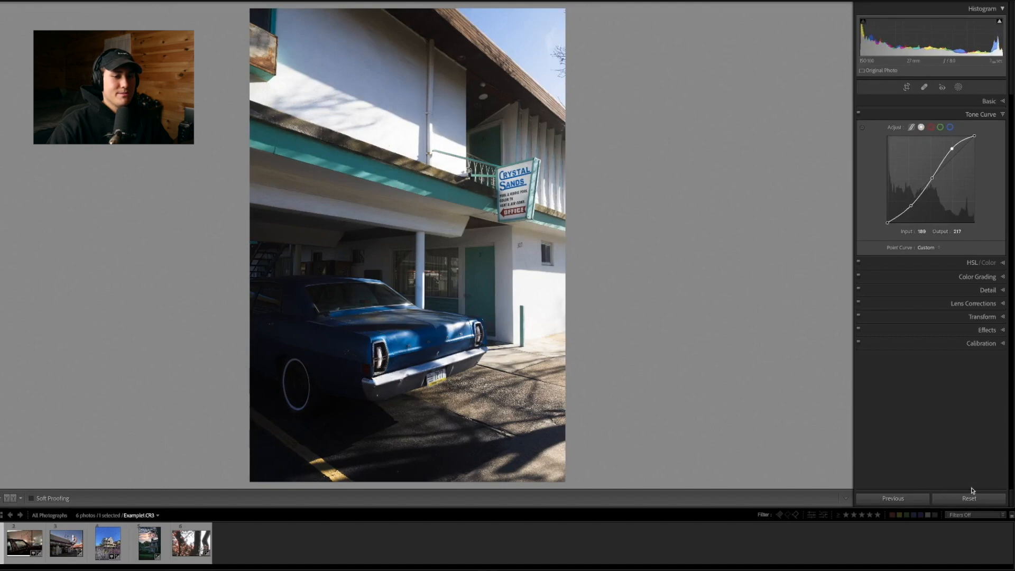
# Reset the point curve and build a subtle S-curve with shadows at output 59 and highlights at output 203
pyautogui.press('alt')
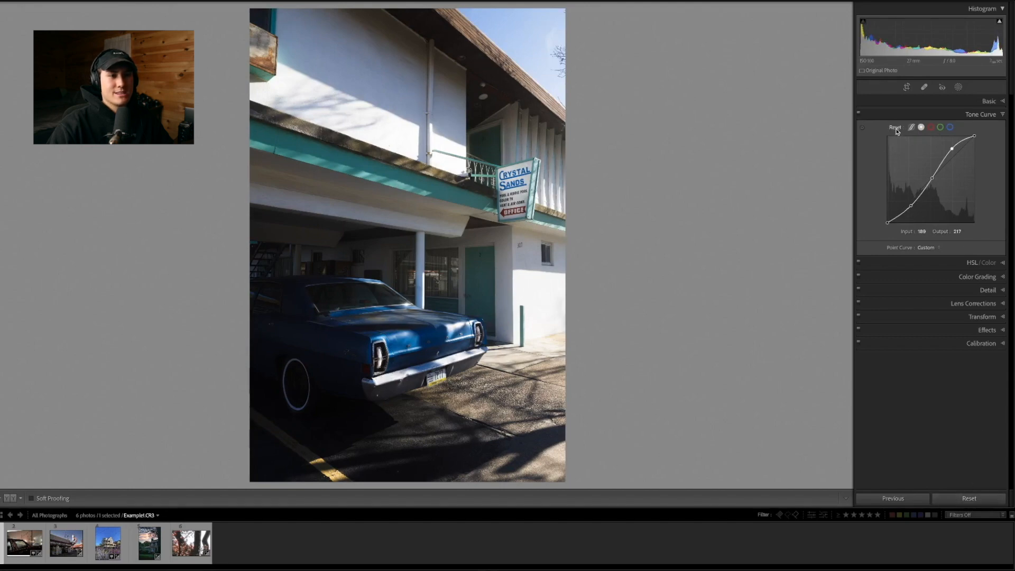
pyautogui.keyDown('alt'); pyautogui.click(896, 129); pyautogui.keyUp('alt')
pyautogui.click(907, 203)
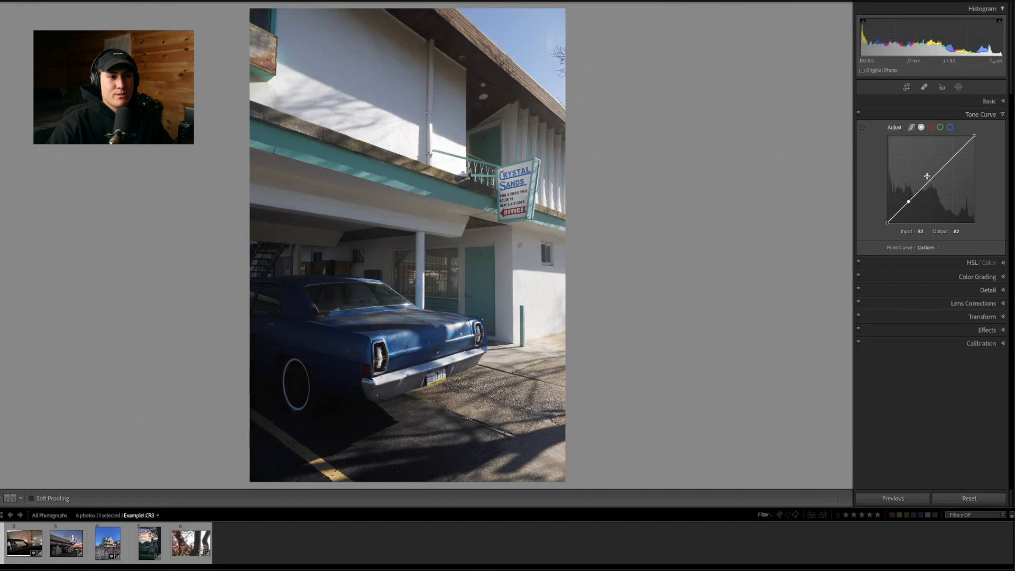
pyautogui.click(933, 178)
pyautogui.click(955, 155)
pyautogui.moveTo(909, 202); pyautogui.dragTo(910, 203)
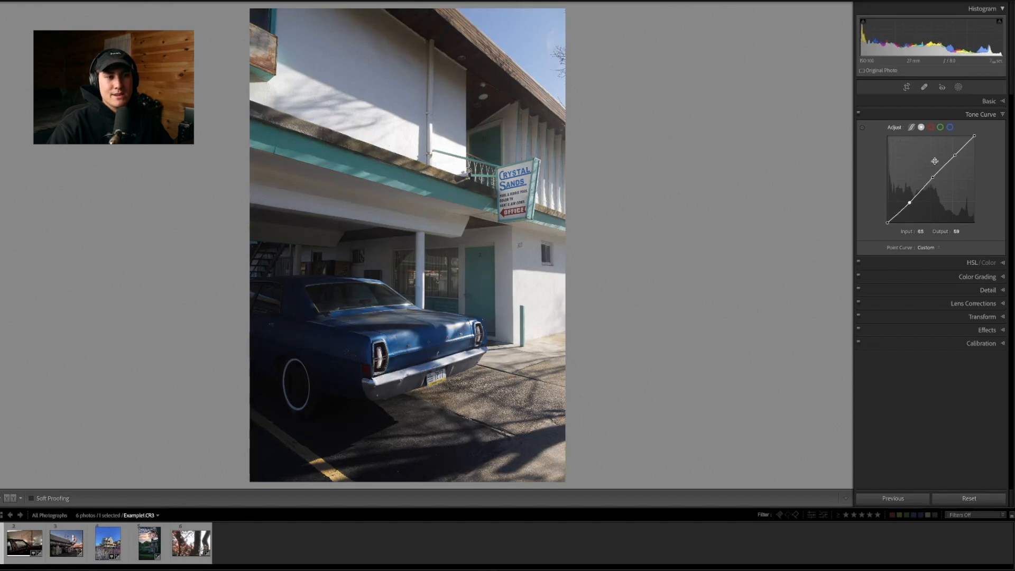
pyautogui.moveTo(955, 155); pyautogui.dragTo(955, 154)
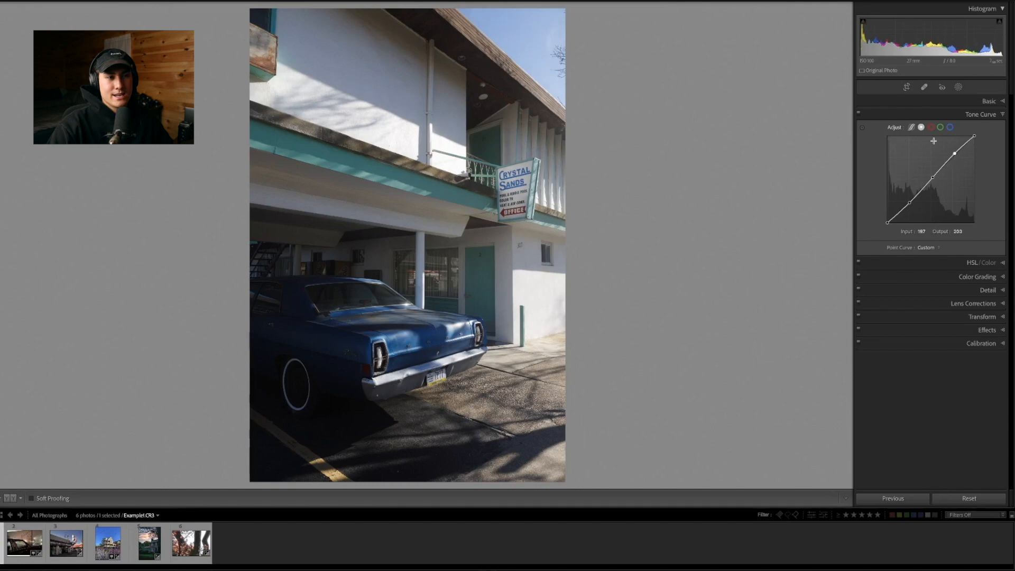
# Compare the photo with and without the subtle S-curve
pyautogui.click(860, 115)
pyautogui.click(860, 114)
pyautogui.click(860, 114)
pyautogui.click(859, 115)
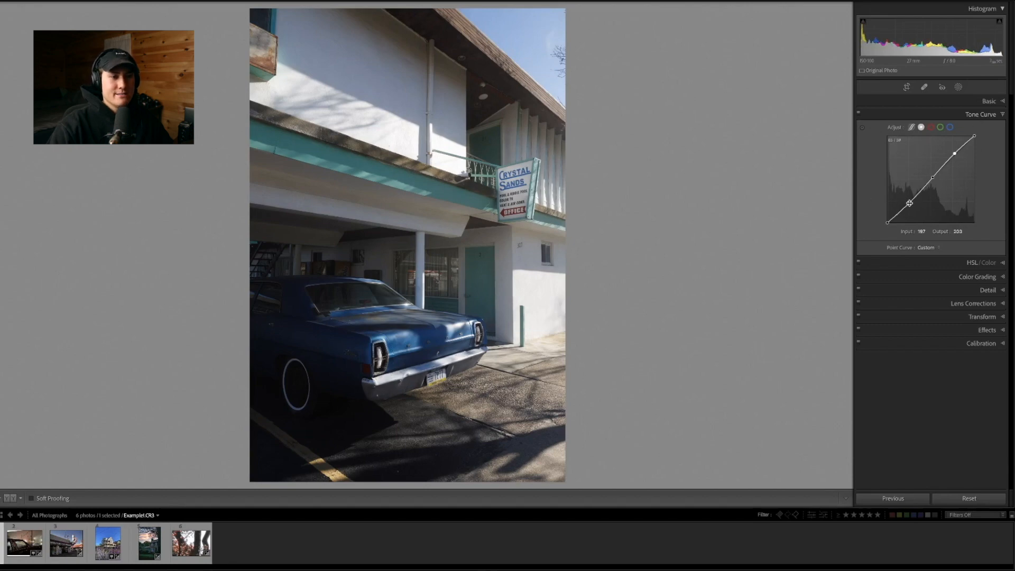
# Reduce contrast by raising the shadow point to output 72 and lowering the highlight point to output 193, comparing with the curve off
pyautogui.moveTo(909, 203); pyautogui.dragTo(910, 201)
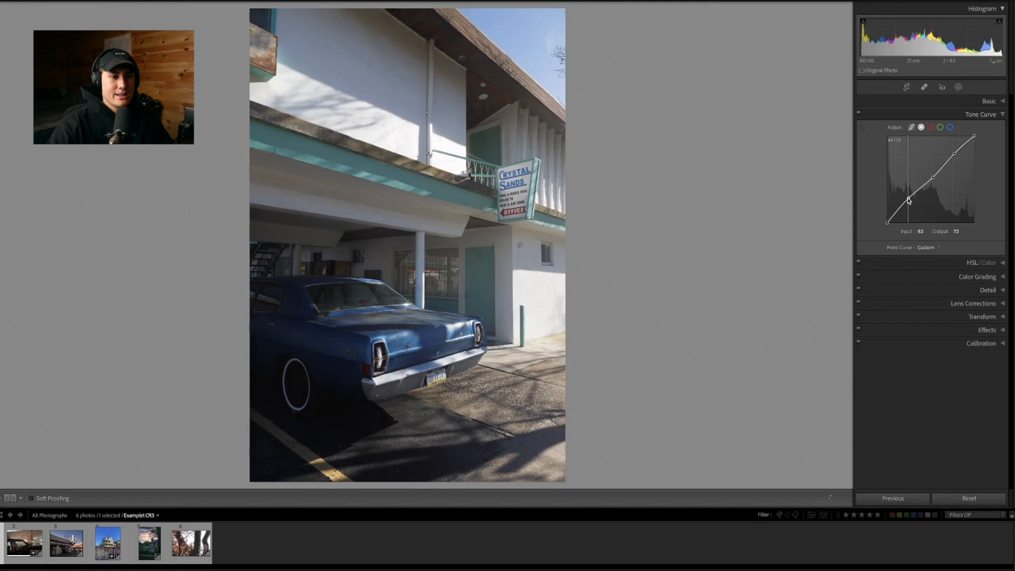
pyautogui.moveTo(956, 152); pyautogui.dragTo(957, 159)
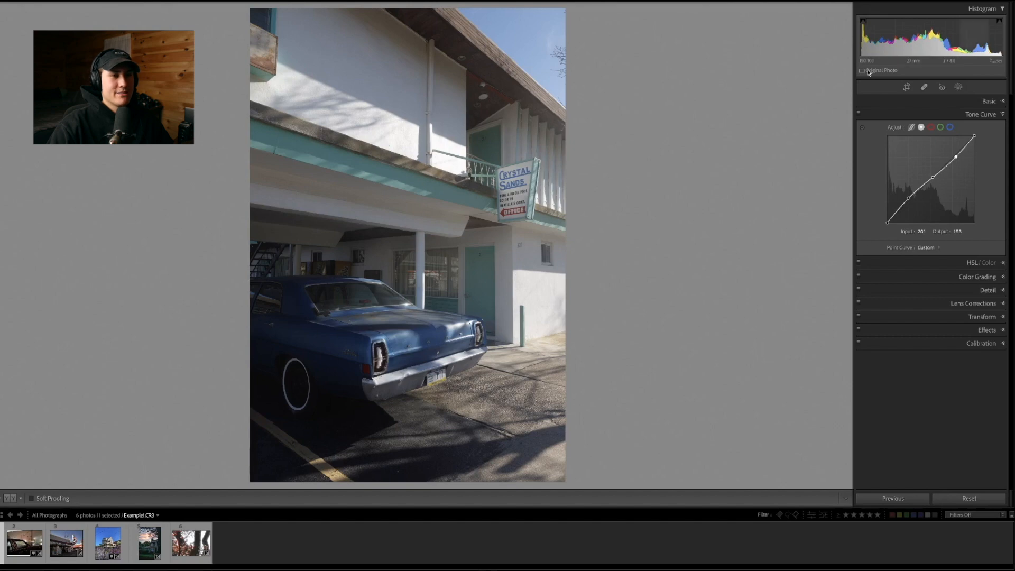
pyautogui.click(859, 113)
pyautogui.click(859, 114)
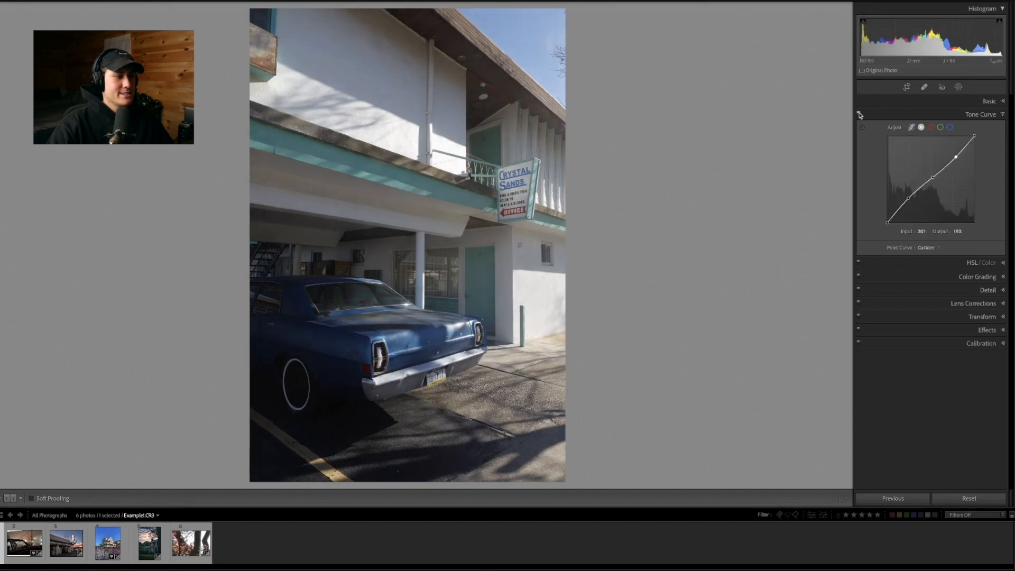
pyautogui.click(860, 114)
pyautogui.click(859, 114)
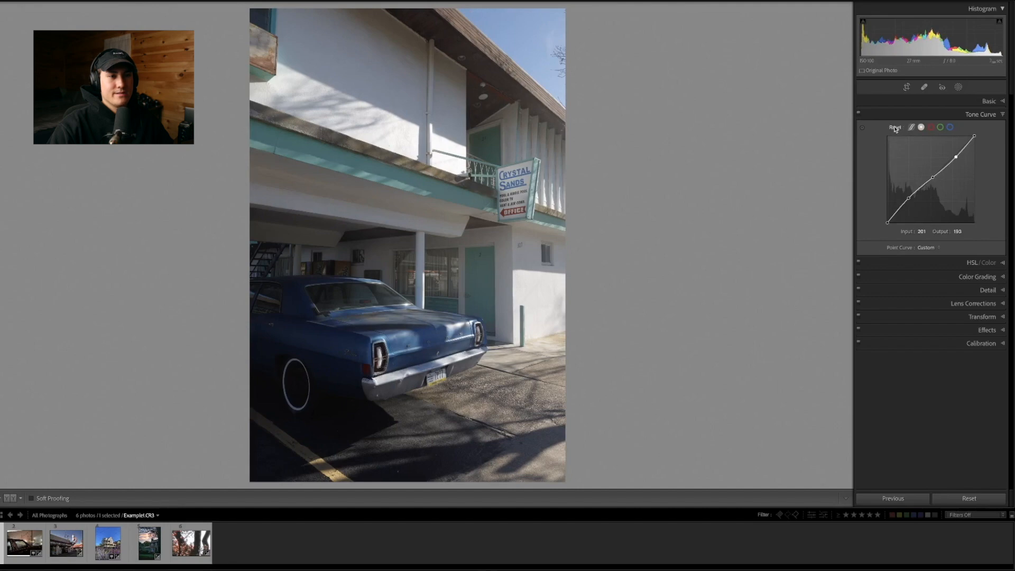
# Reset the point curve and anchor new points at the shadows, midtones and highlights
pyautogui.doubleClick(896, 128)
pyautogui.click(908, 202)
pyautogui.click(932, 178)
pyautogui.click(956, 155)
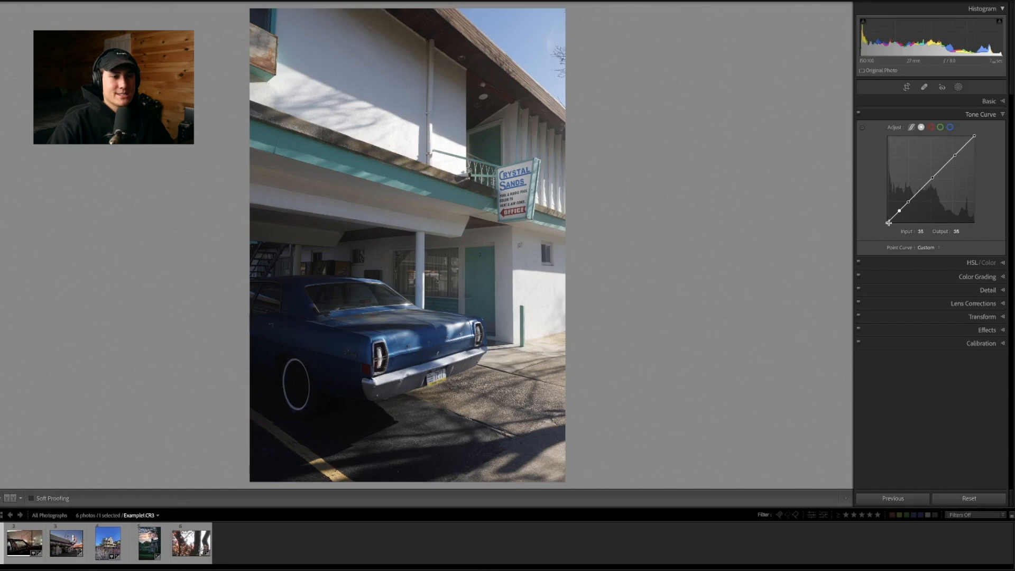
# Raise the point curve's black point to output 10 and compare the photo with the tone curve off
pyautogui.moveTo(889, 223); pyautogui.dragTo(887, 220)
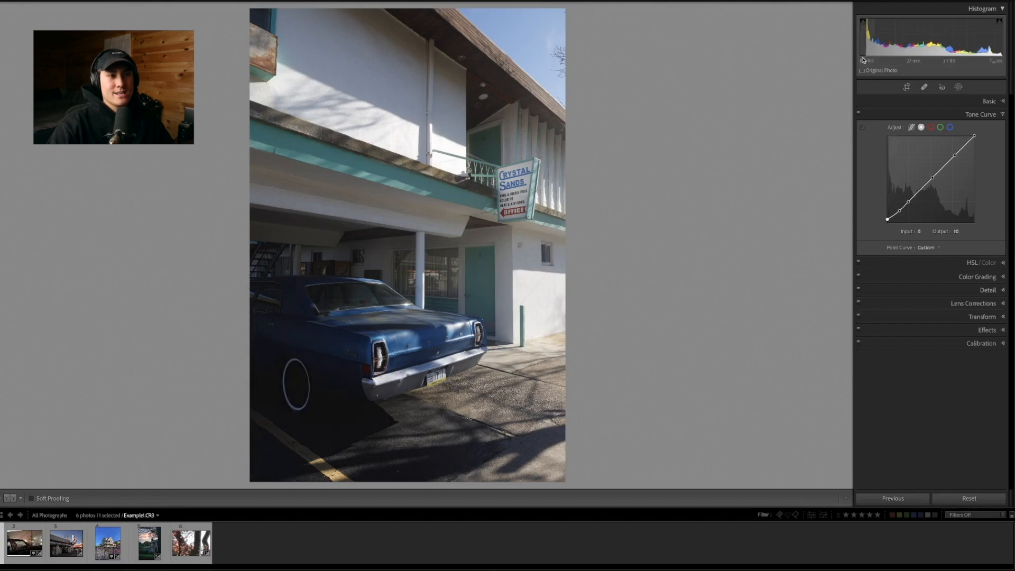
pyautogui.click(859, 113)
pyautogui.click(859, 113)
pyautogui.click(859, 114)
pyautogui.click(859, 114)
# Lower the point curve's white point to output 243 and compare the photo with the tone curve off
pyautogui.moveTo(975, 136); pyautogui.dragTo(978, 142)
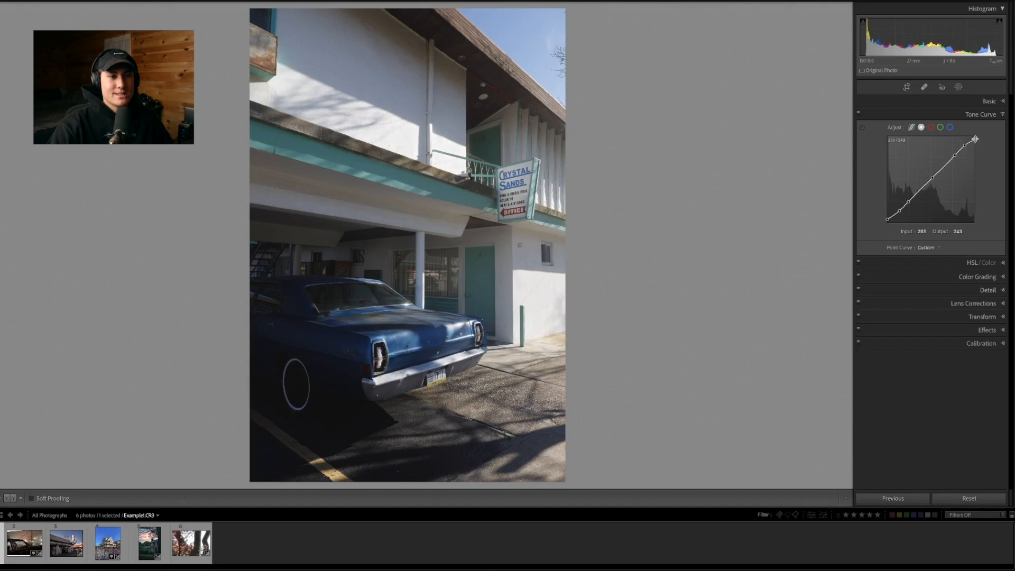
pyautogui.click(858, 113)
pyautogui.click(859, 114)
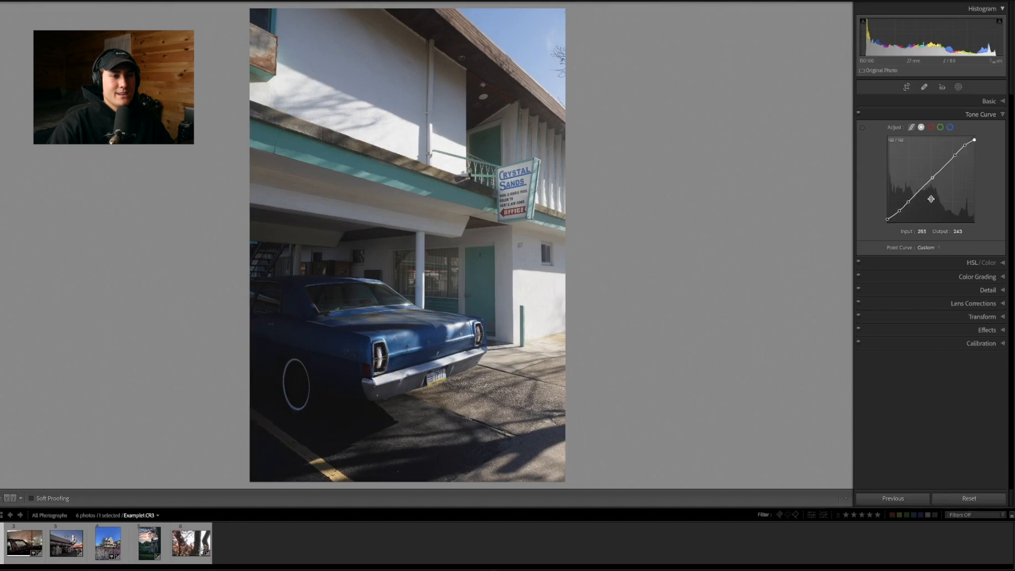
# Fine-tune the curve's shadow point and set the highlight point to input 188, output 198, comparing with the curve off
pyautogui.moveTo(909, 201); pyautogui.dragTo(912, 201)
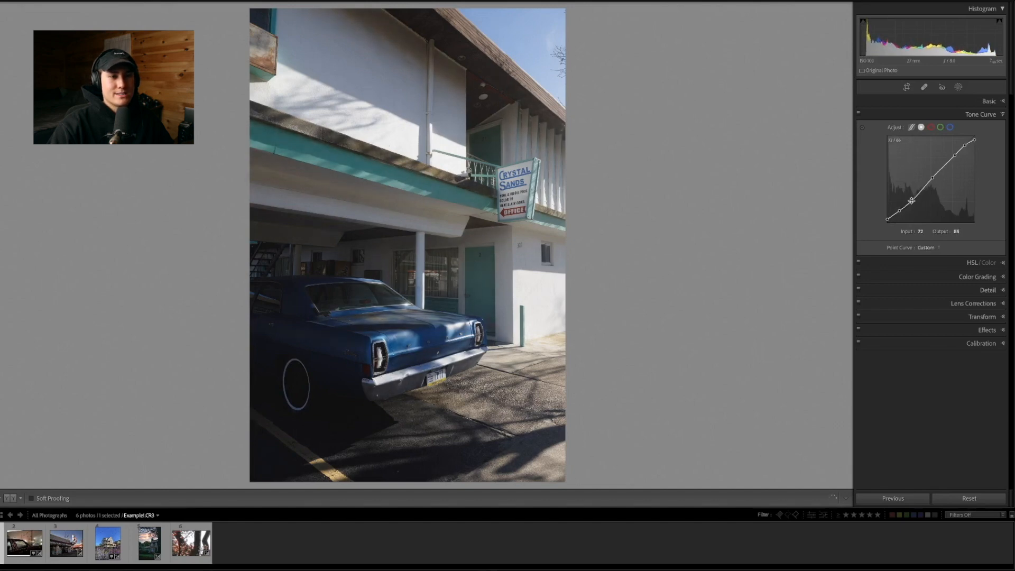
pyautogui.moveTo(955, 155); pyautogui.dragTo(952, 157)
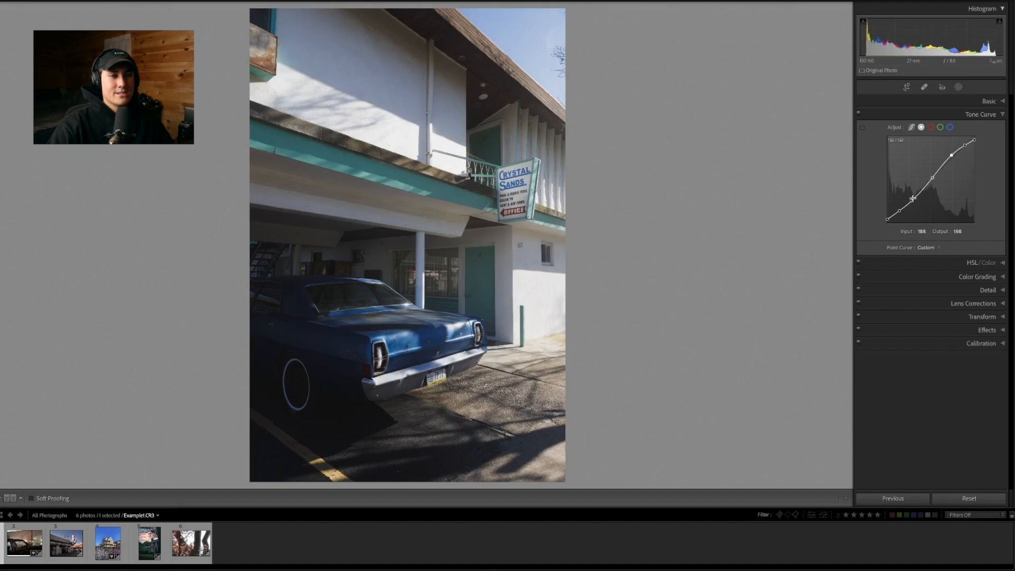
pyautogui.click(858, 113)
pyautogui.click(858, 113)
pyautogui.click(858, 113)
pyautogui.click(859, 113)
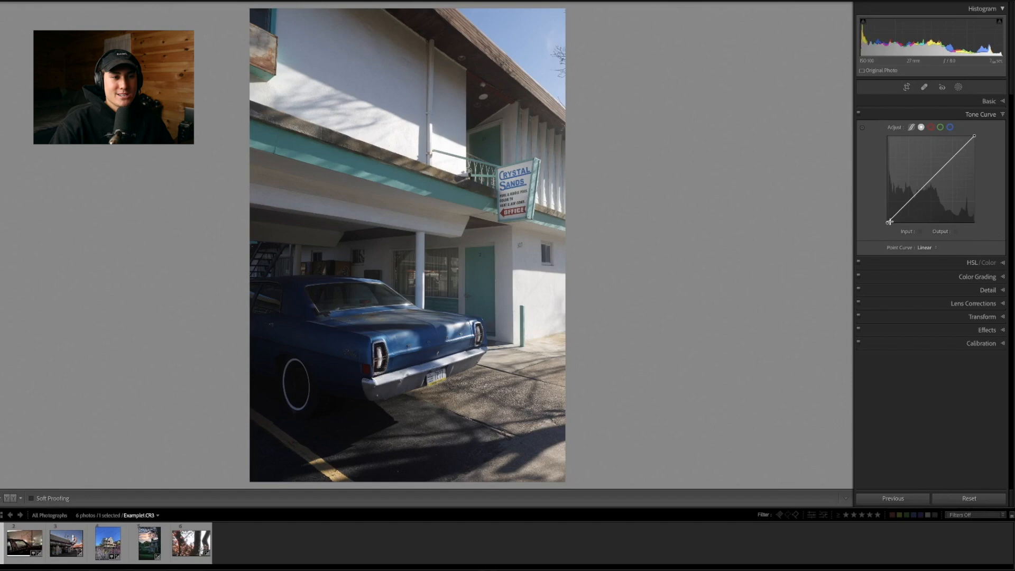
# On the red channel curve, raise the midtone point to output 155, then lower it to output 108
pyautogui.click(931, 128)
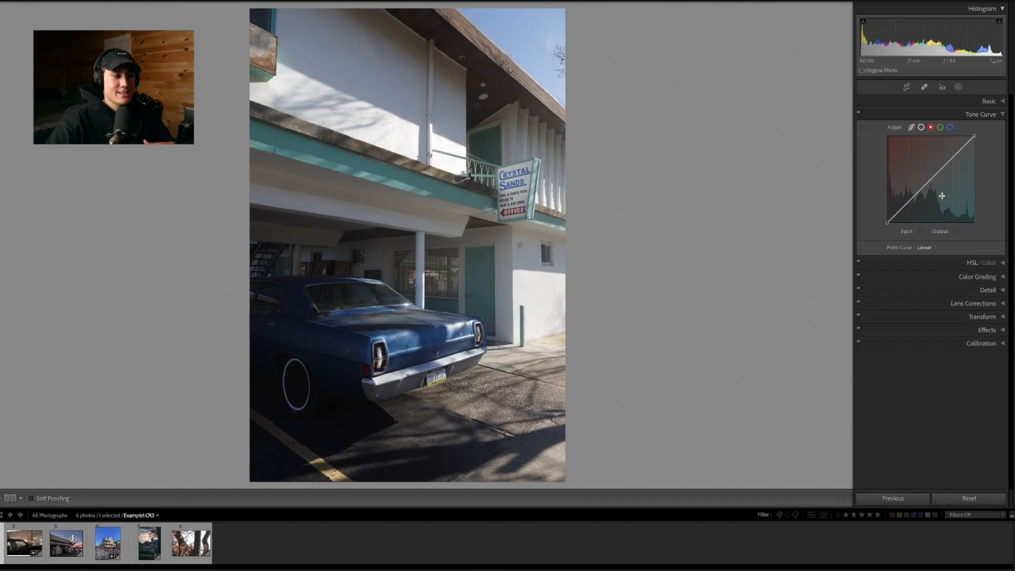
pyautogui.click(931, 178)
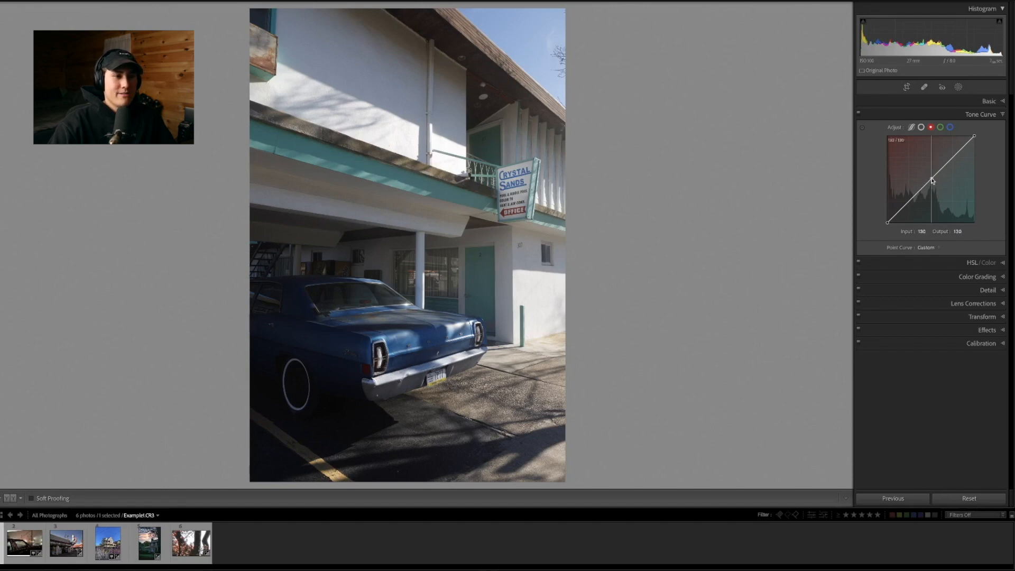
pyautogui.moveTo(932, 179); pyautogui.dragTo(924, 171)
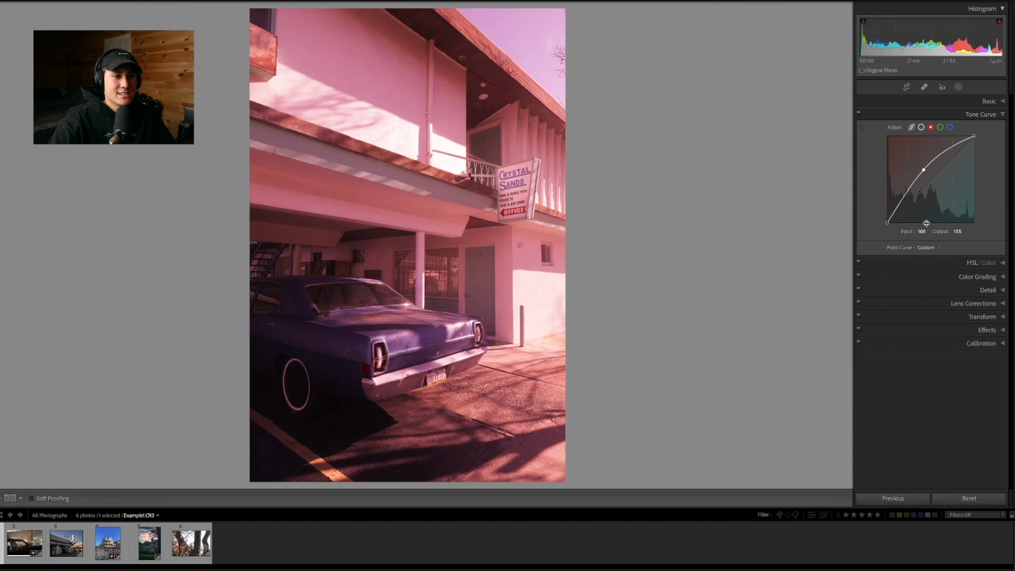
pyautogui.moveTo(924, 170); pyautogui.dragTo(943, 189)
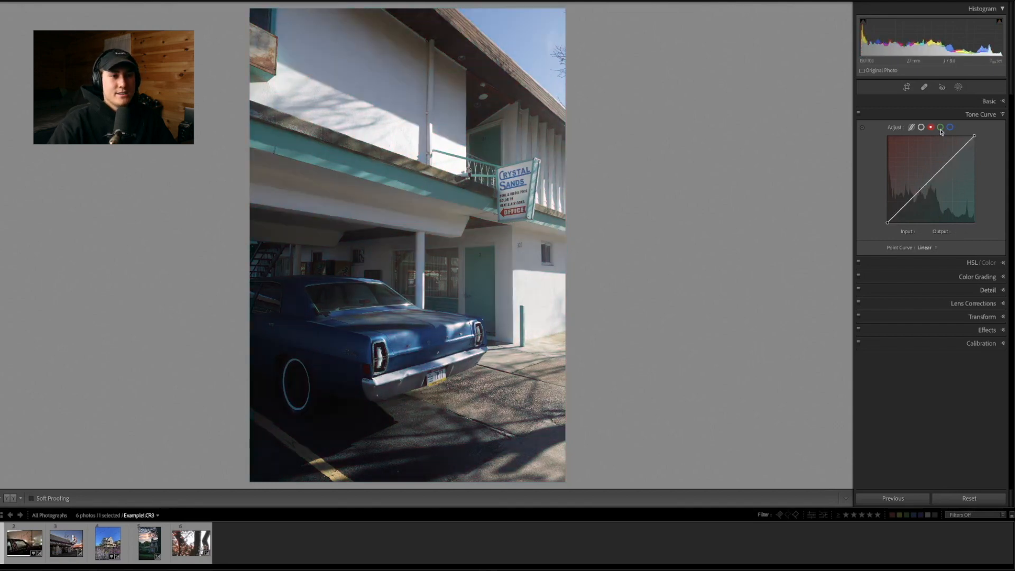
# Lower the green channel curve's midtone point to output 104, then reset the photo's adjustments
pyautogui.click(941, 127)
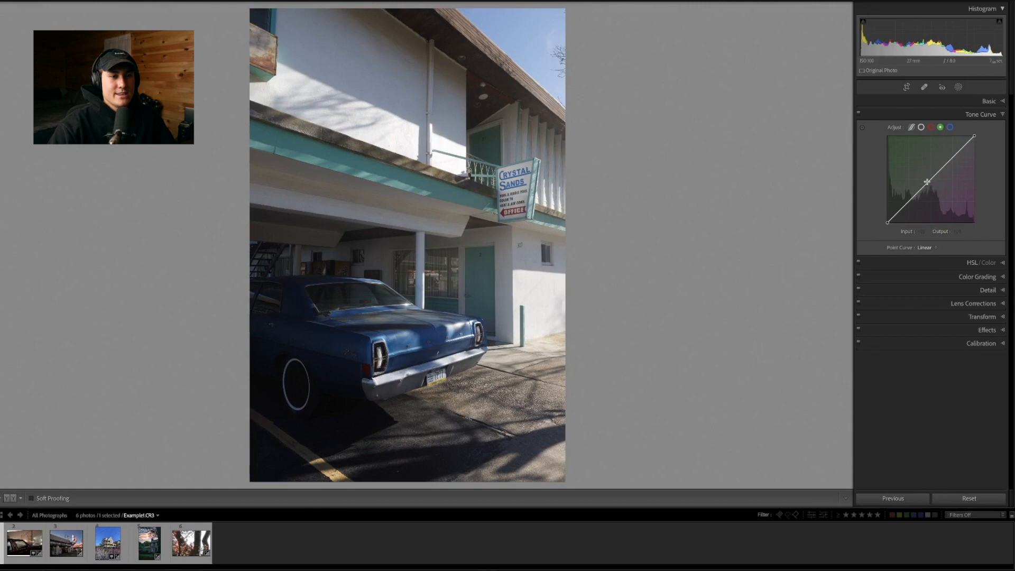
pyautogui.moveTo(925, 184)
pyautogui.mouseDown()
pyautogui.moveTo(925, 173)
pyautogui.moveTo(939, 187)
pyautogui.mouseUp()
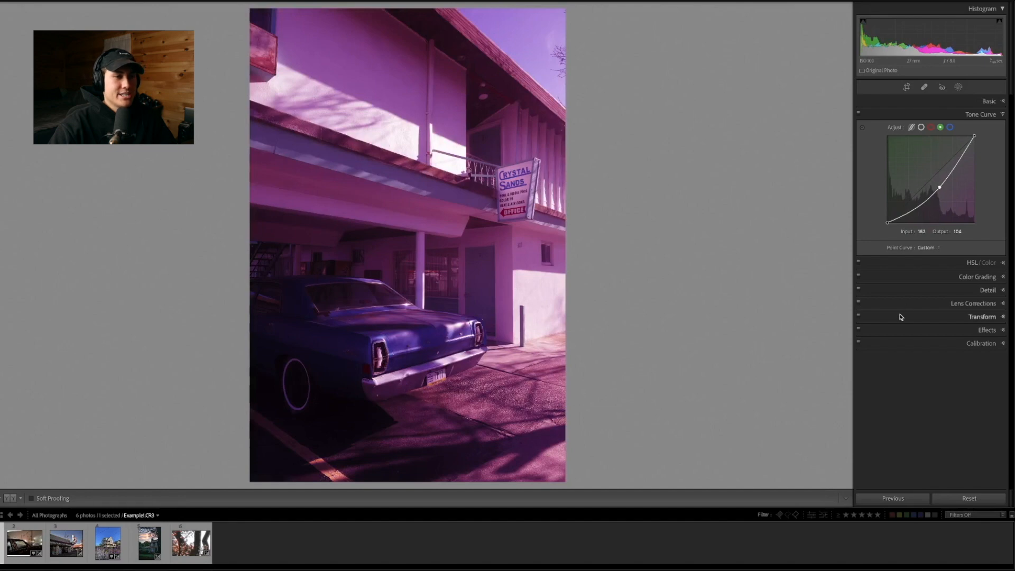
pyautogui.click(958, 498)
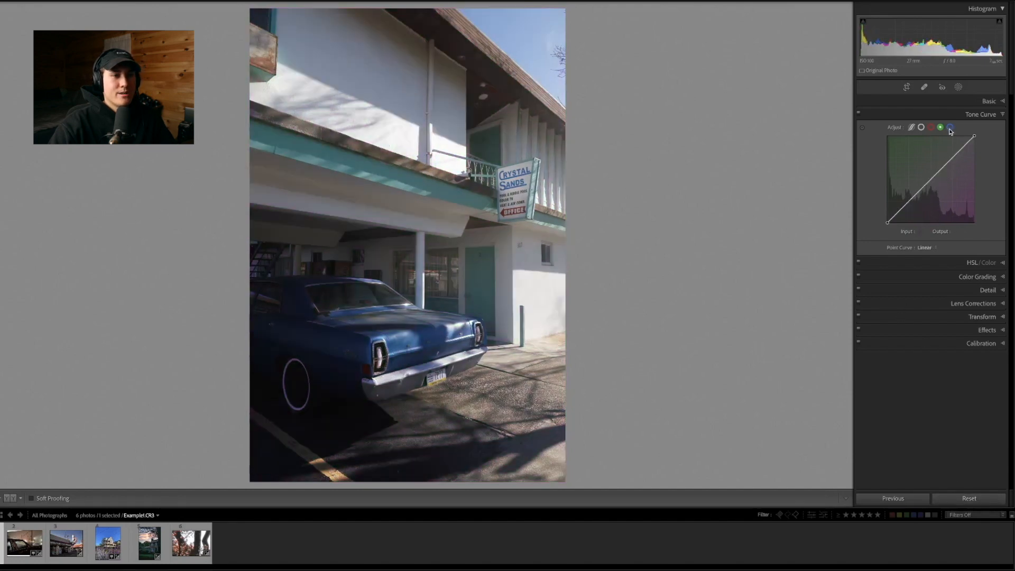
# On the blue channel curve, raise the midtones to output 129, pull them below the diagonal, and remove the point
pyautogui.click(950, 128)
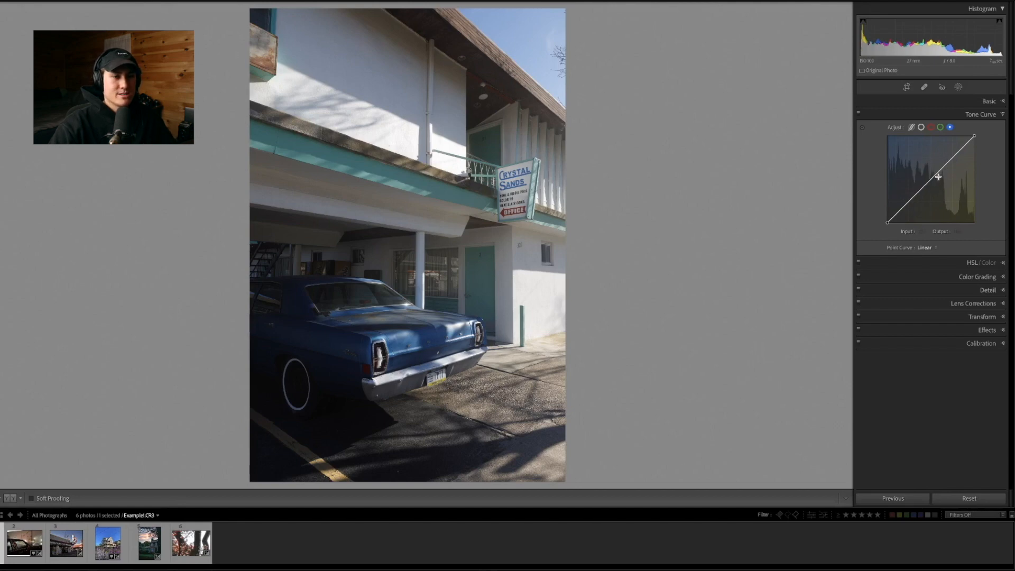
pyautogui.moveTo(929, 181); pyautogui.dragTo(928, 180)
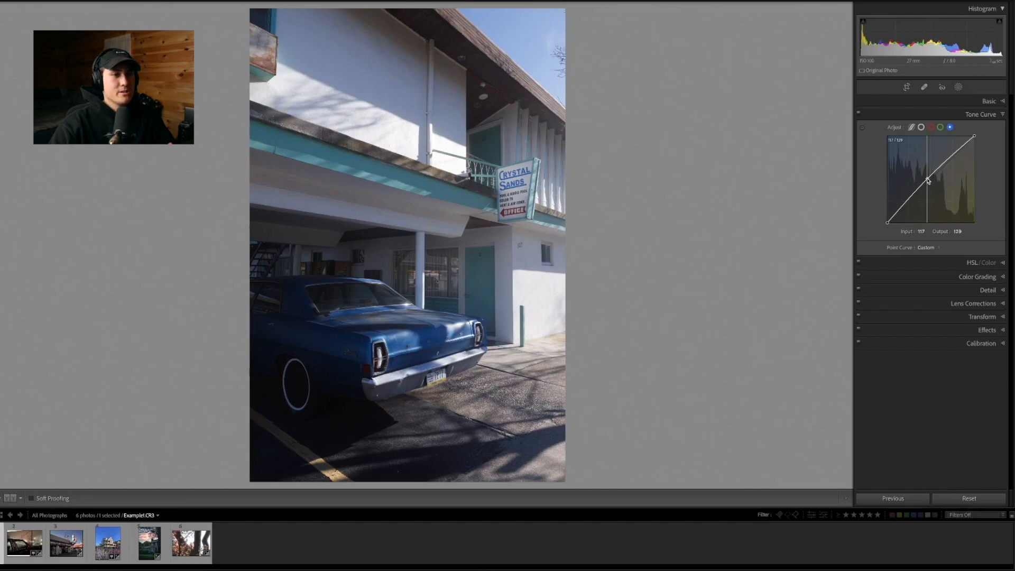
pyautogui.moveTo(928, 181); pyautogui.dragTo(935, 189)
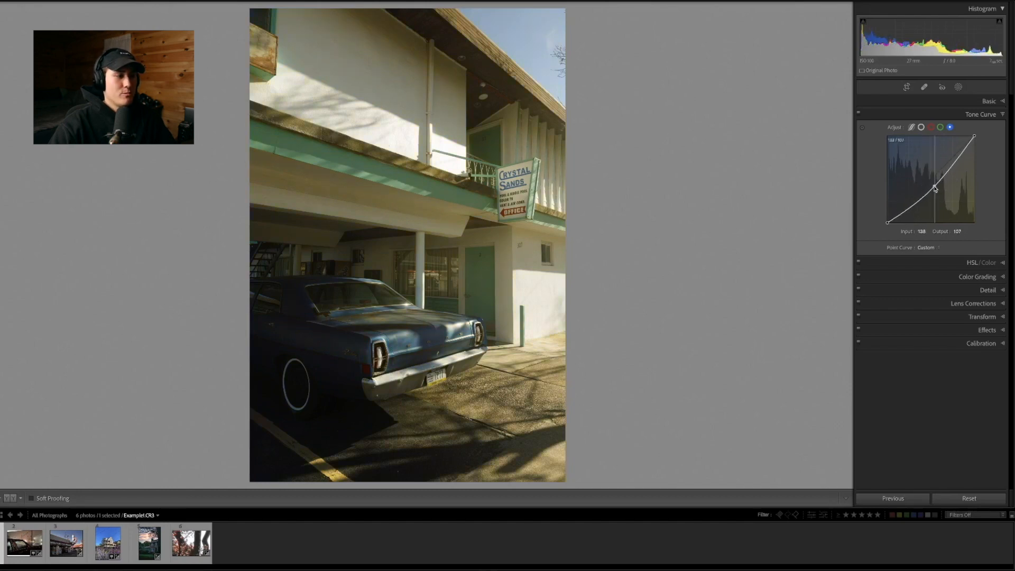
pyautogui.doubleClick(935, 189)
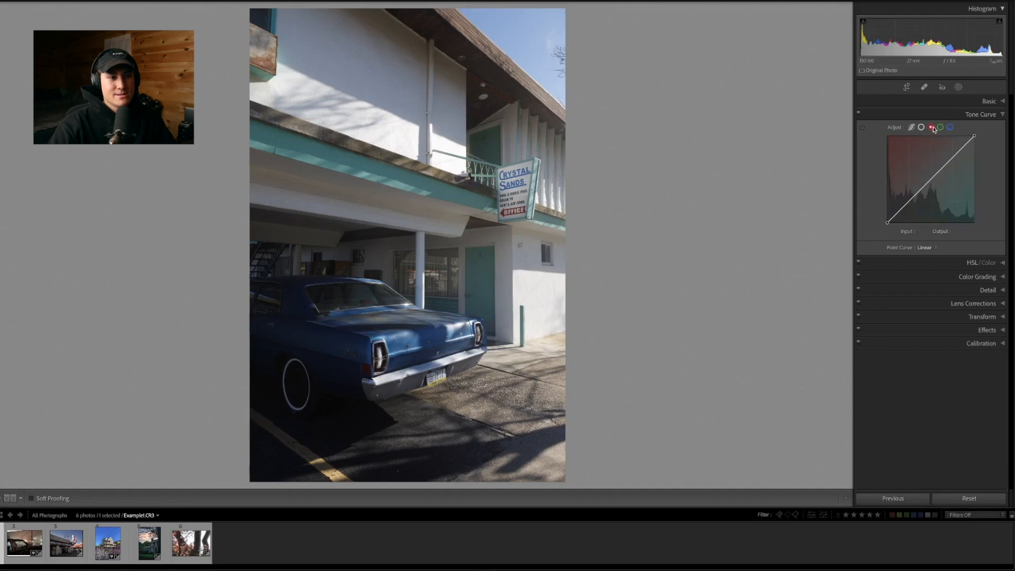
pyautogui.click(921, 128)
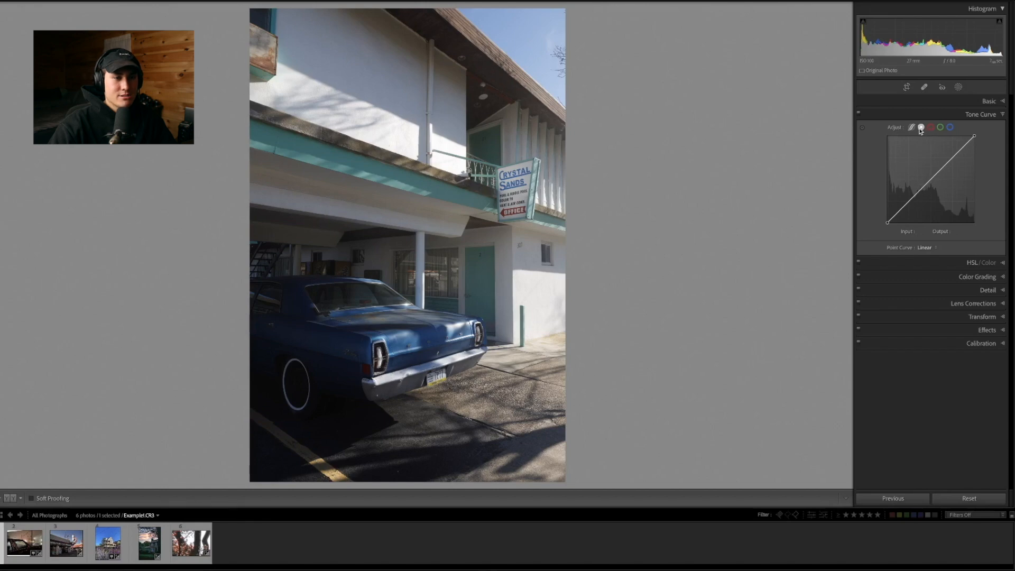
pyautogui.click(940, 128)
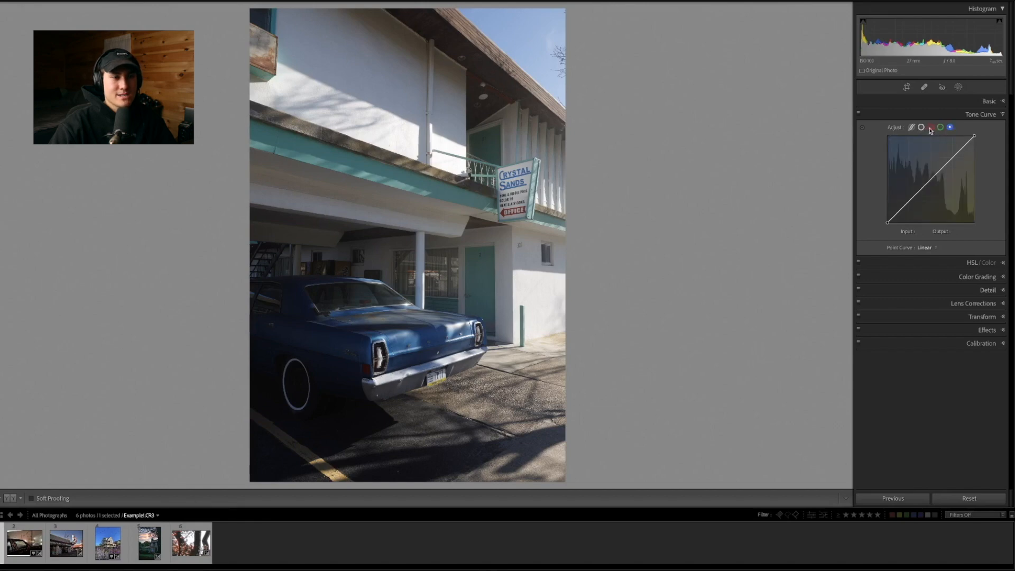
pyautogui.click(931, 127)
pyautogui.click(922, 127)
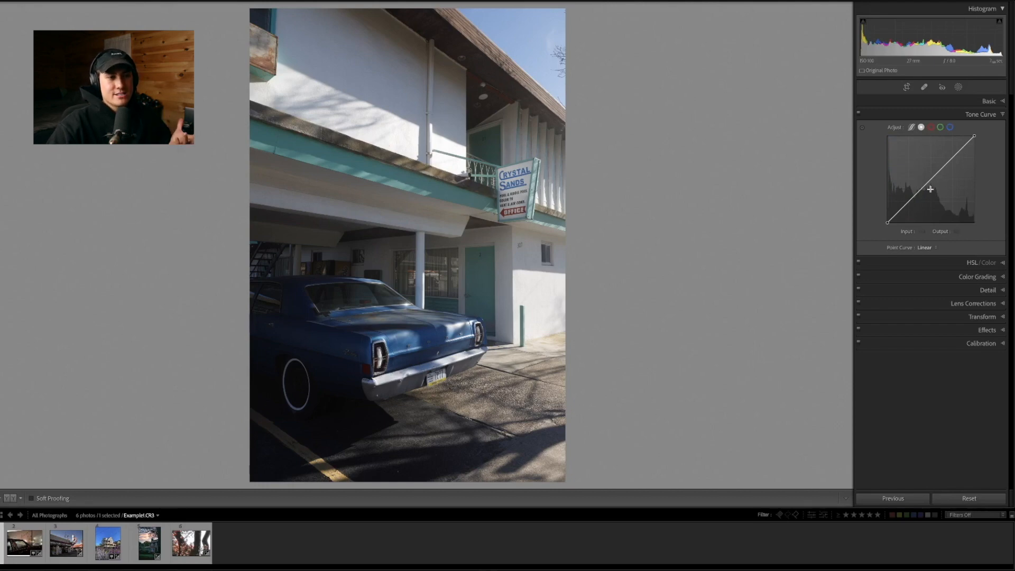
# Anchor the blue channel curve at shadows, midtones and highlights, lower the shadow point to output 51, and undo that lowering
pyautogui.click(950, 128)
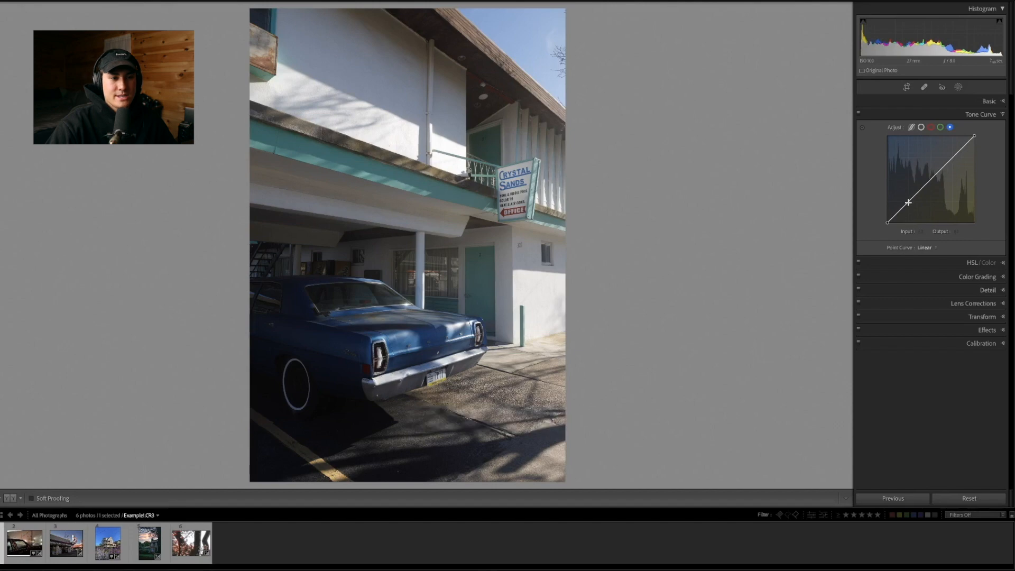
pyautogui.click(928, 180)
pyautogui.click(953, 158)
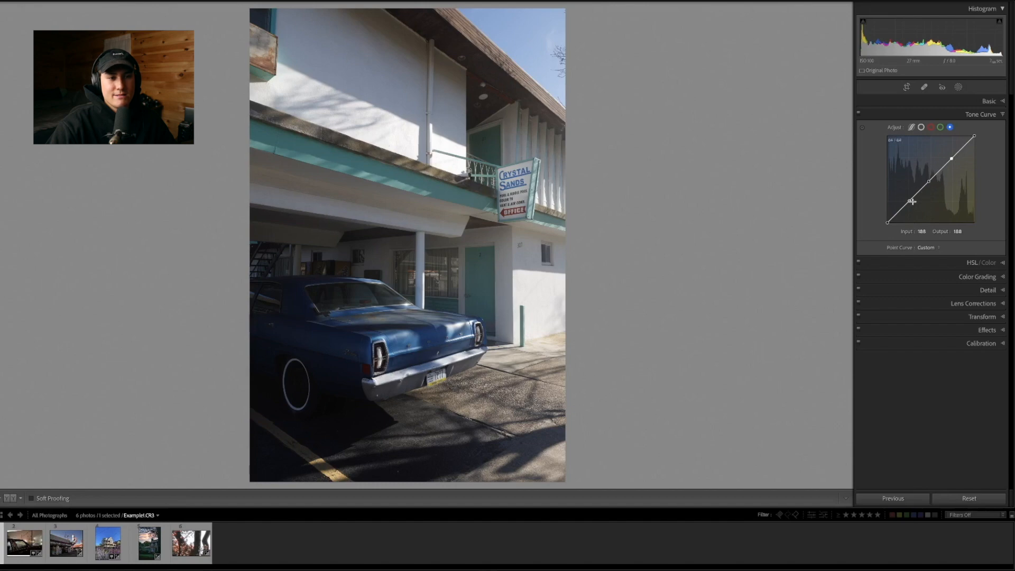
pyautogui.moveTo(910, 201); pyautogui.dragTo(914, 207)
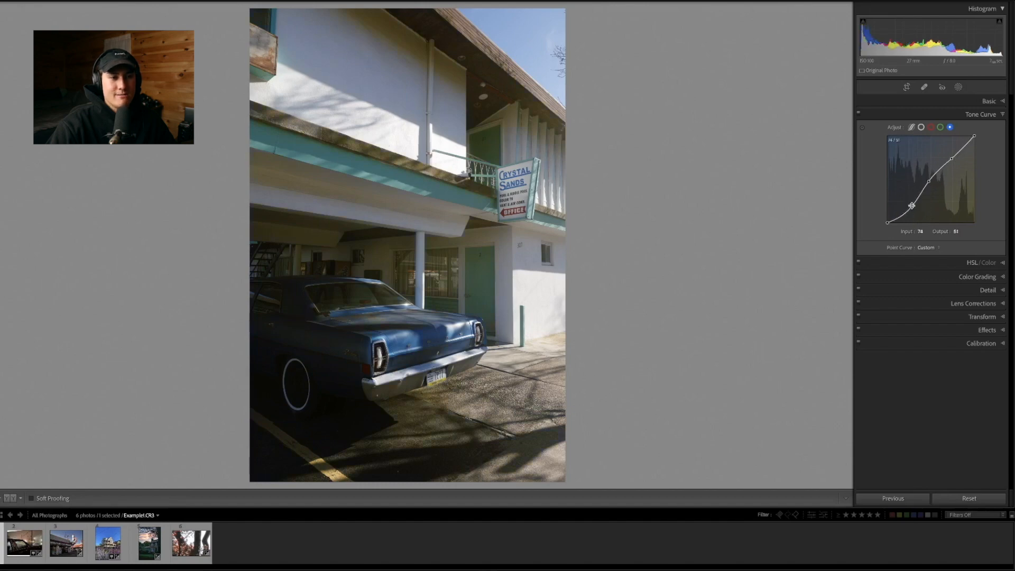
pyautogui.hotkey('ctrl', 'z')
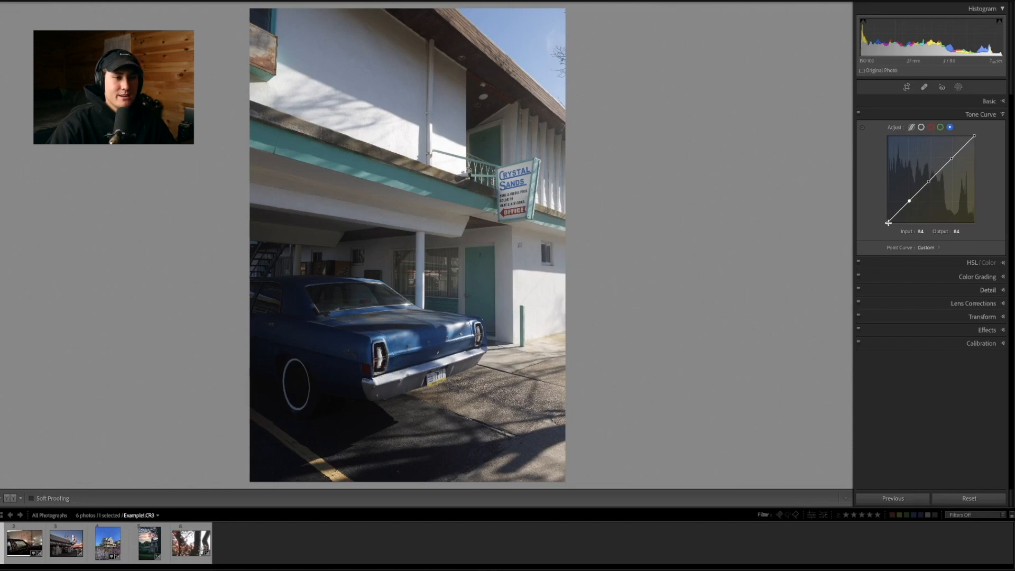
# Try shifting the blue curve's black point inward along the input axis, then return it to input 0, output 0
pyautogui.click(888, 225)
pyautogui.moveTo(889, 224); pyautogui.dragTo(899, 227)
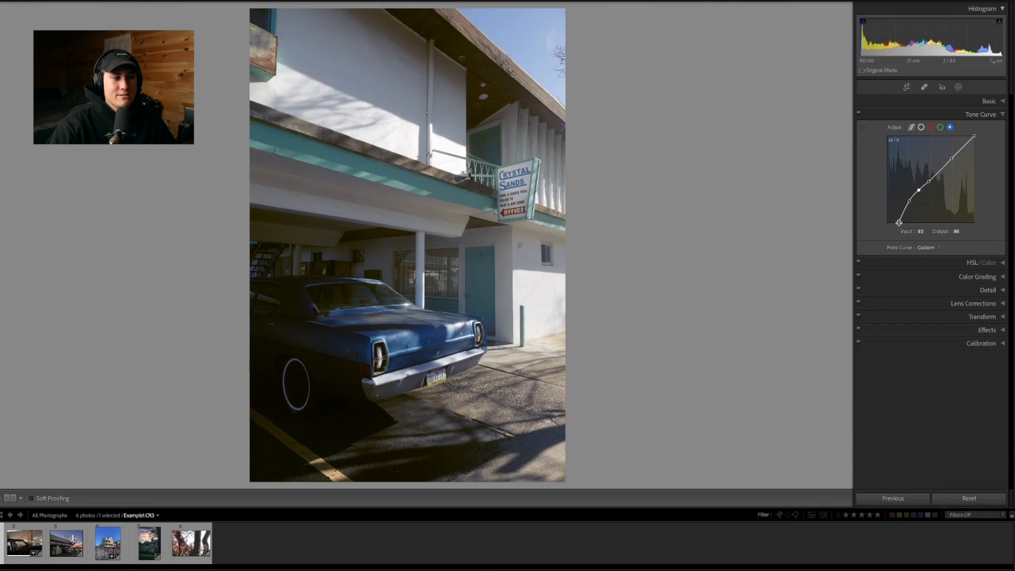
pyautogui.moveTo(899, 222); pyautogui.dragTo(887, 224)
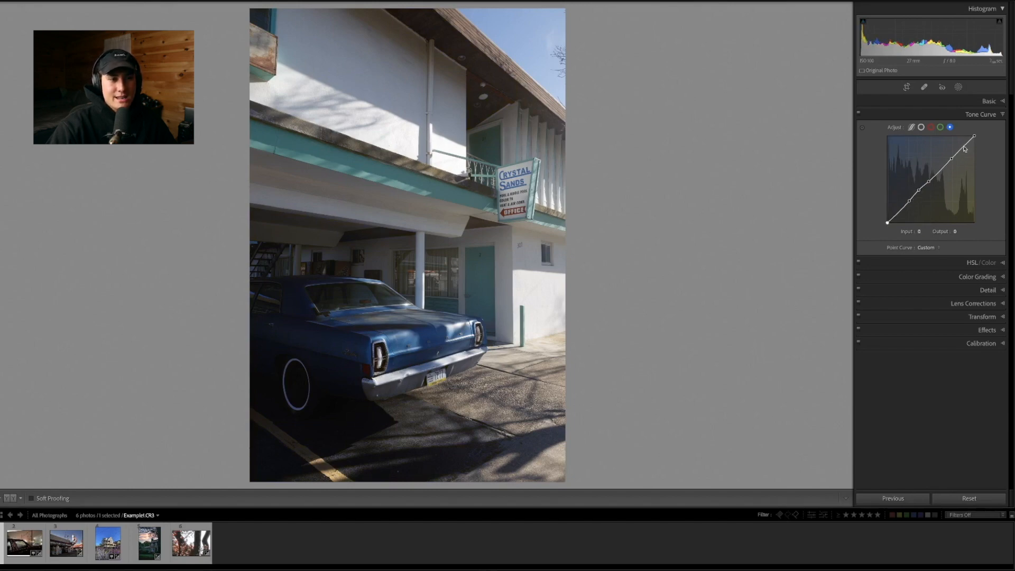
# Lower the blue channel curve's white point to output 228 and compare the photo with the tone curve off
pyautogui.moveTo(975, 136); pyautogui.dragTo(978, 146)
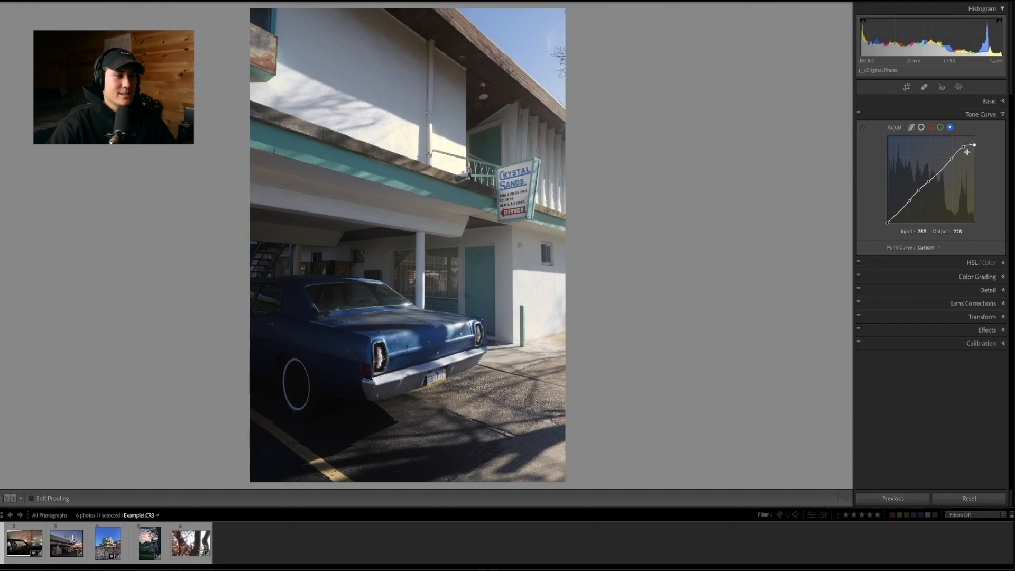
pyautogui.click(859, 115)
pyautogui.click(859, 114)
pyautogui.click(860, 115)
pyautogui.click(860, 115)
# Inspect the sunlit white wall up close with and without the tone curve, then return to the full photo
pyautogui.click(379, 131)
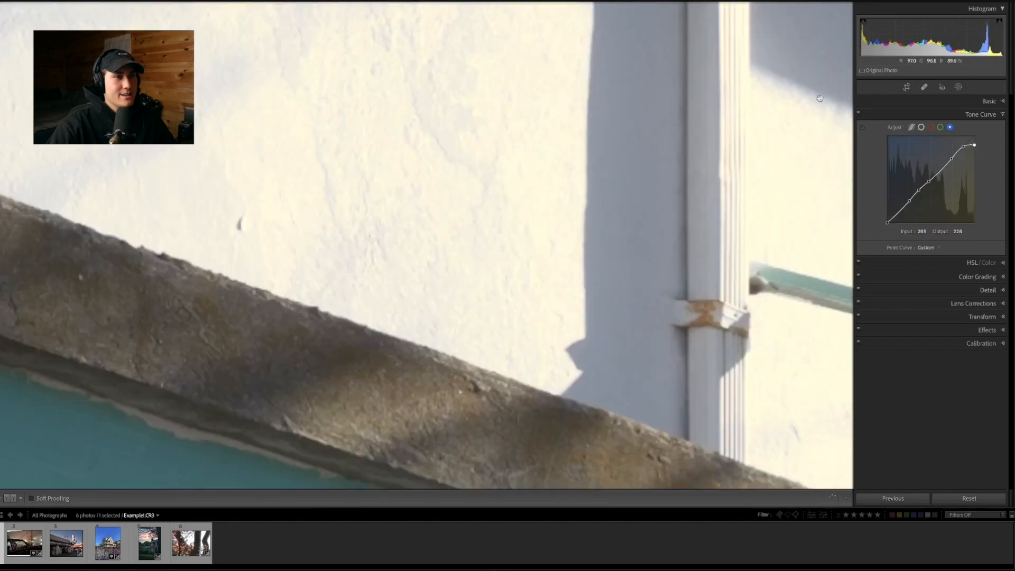
pyautogui.click(859, 115)
pyautogui.click(860, 114)
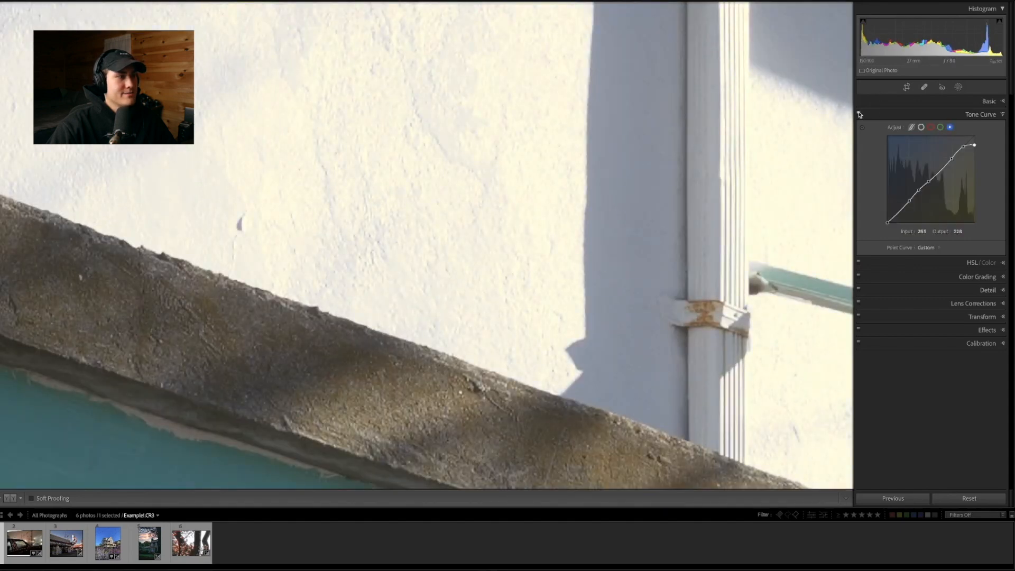
pyautogui.press('z')
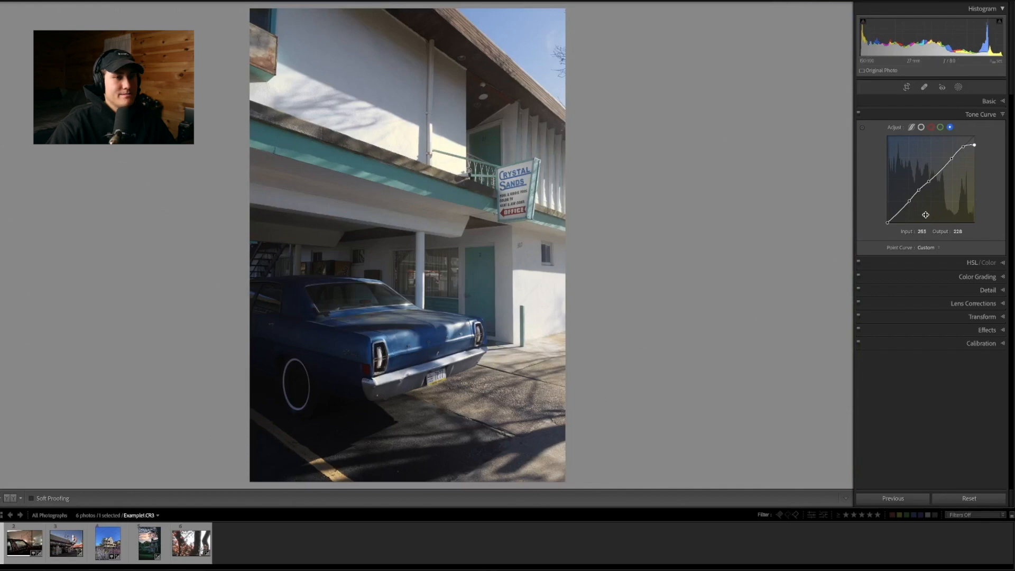
# Pull the blue curve's white point down to input 242, output 0, then undo the blue curve changes back to linear
pyautogui.moveTo(974, 145); pyautogui.dragTo(982, 207)
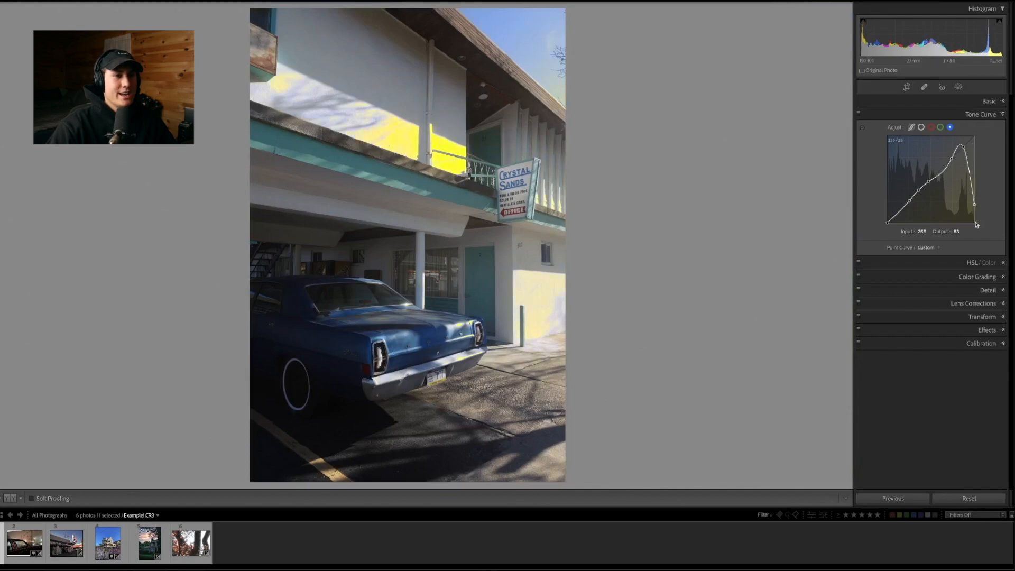
pyautogui.moveTo(977, 224); pyautogui.dragTo(971, 240)
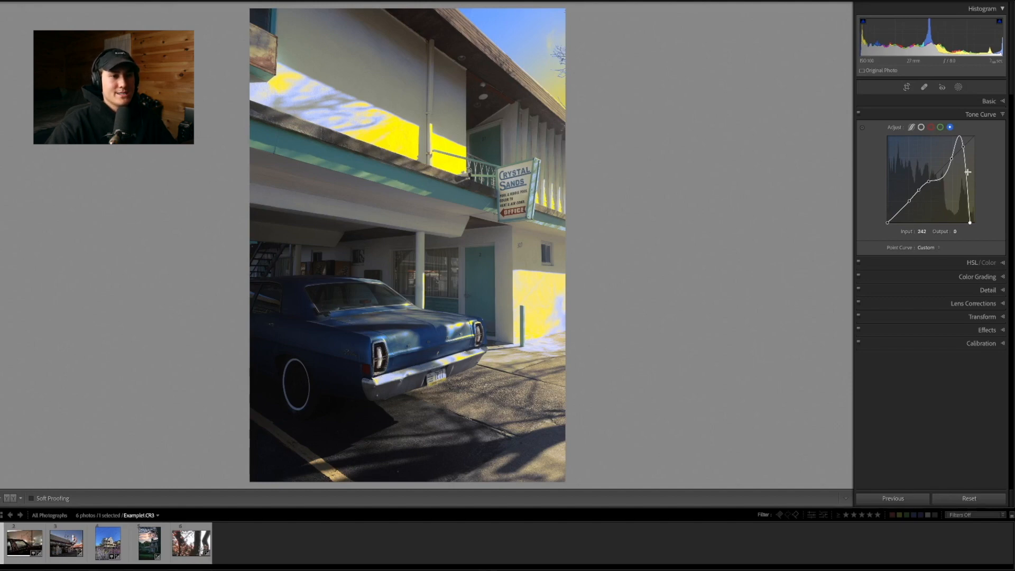
pyautogui.hotkey('ctrl', 'z')
pyautogui.hotkey('ctrl', 'z')
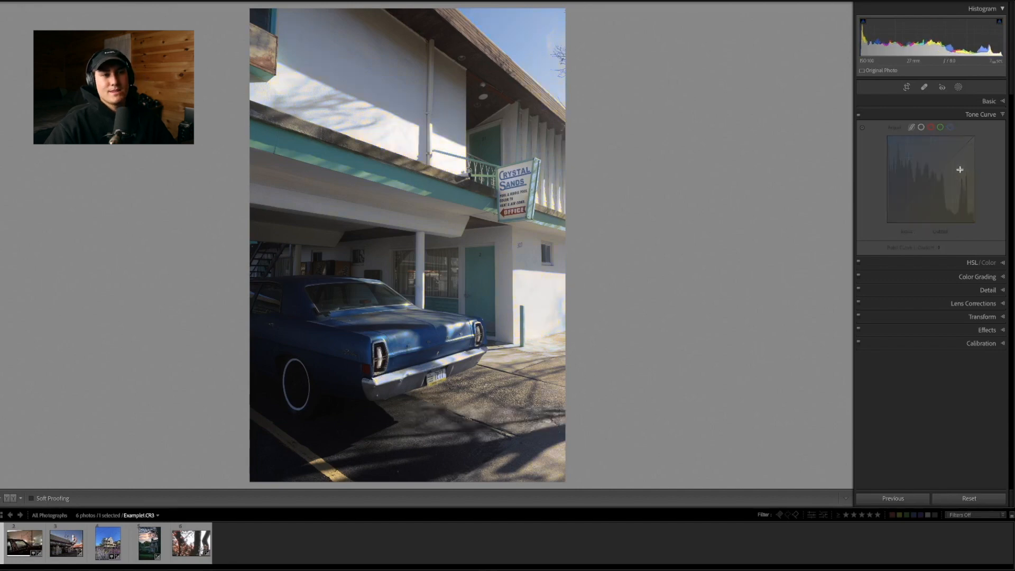
pyautogui.hotkey('ctrl', 'z')
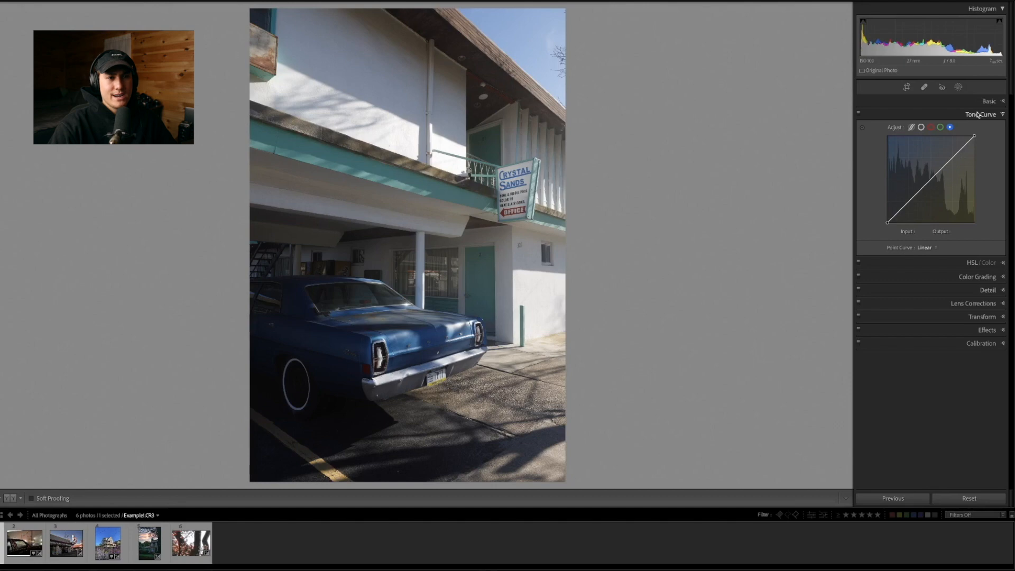
# Switch to the next photo, Example5.jpg
pyautogui.press('Right')
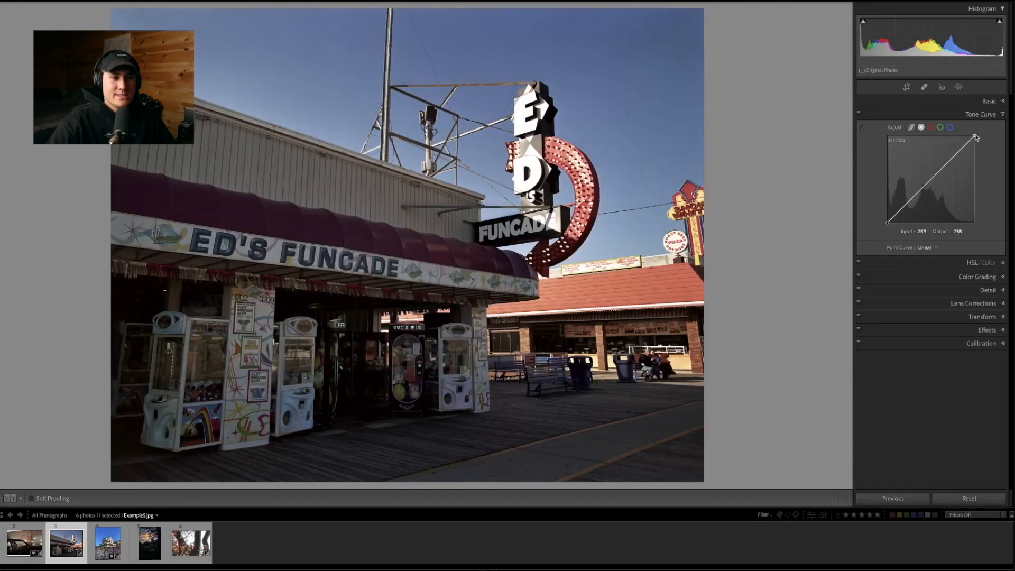
# Flatten the point curve by lowering the white point and raising the black point to output 121, then restore it to linear
pyautogui.moveTo(979, 141); pyautogui.dragTo(987, 167)
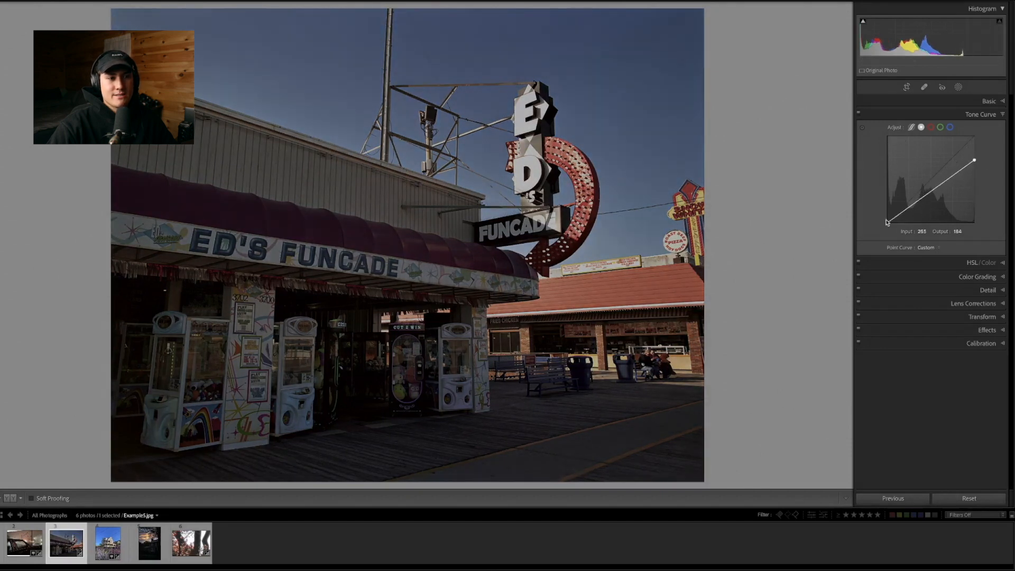
pyautogui.moveTo(887, 222); pyautogui.dragTo(887, 194)
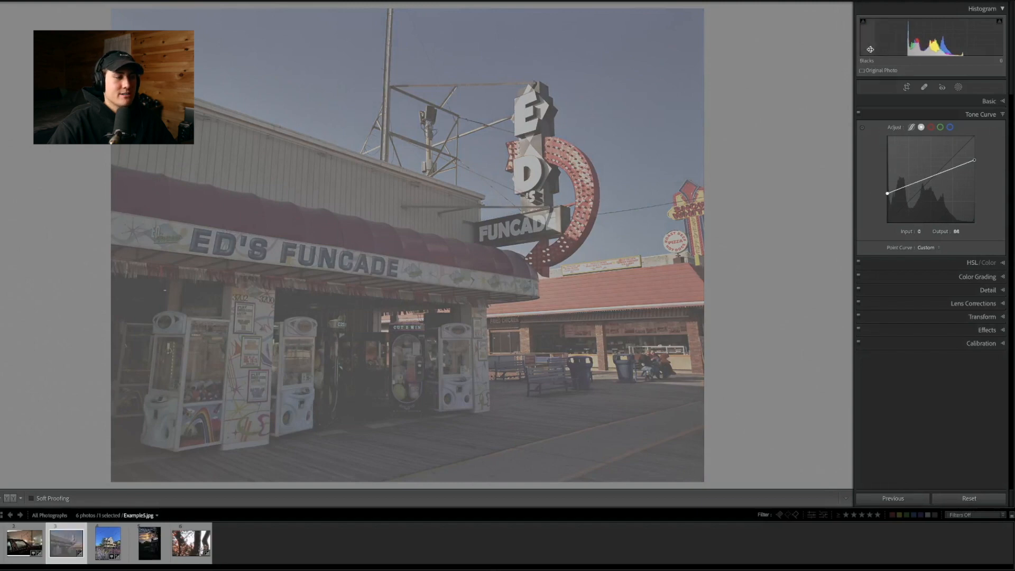
pyautogui.moveTo(979, 167); pyautogui.dragTo(964, 174)
pyautogui.moveTo(887, 193); pyautogui.dragTo(887, 182)
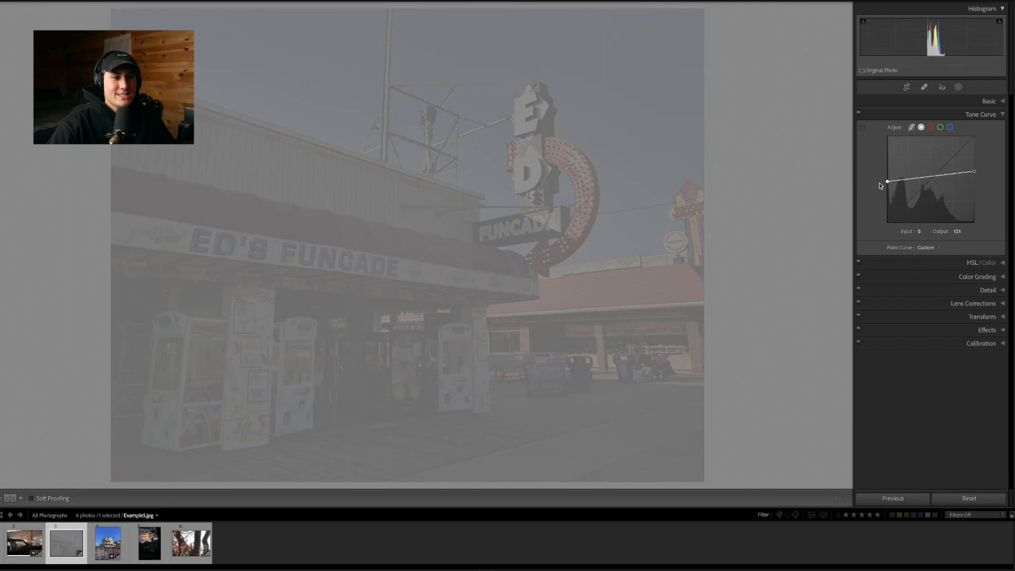
pyautogui.moveTo(887, 182); pyautogui.dragTo(887, 222)
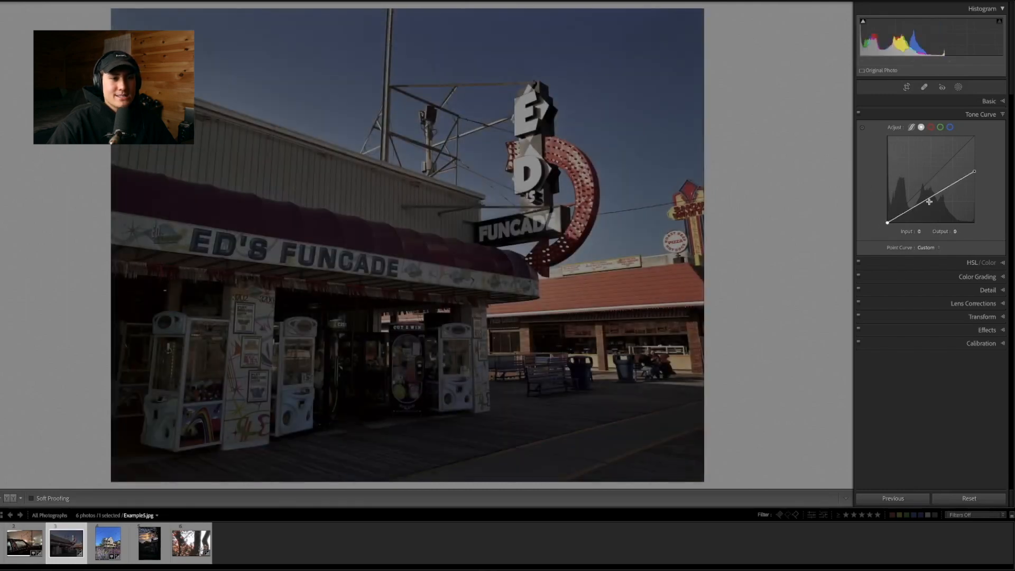
pyautogui.moveTo(974, 174); pyautogui.dragTo(975, 137)
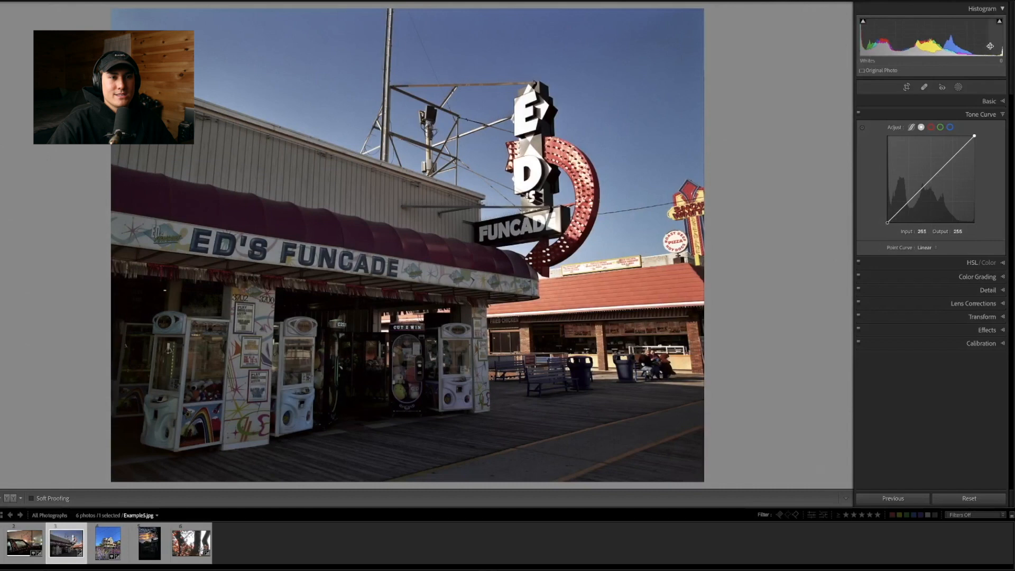
# Increase the contrast on the point curve by moving the white point inward and the black point to input 21
pyautogui.moveTo(975, 135); pyautogui.dragTo(962, 136)
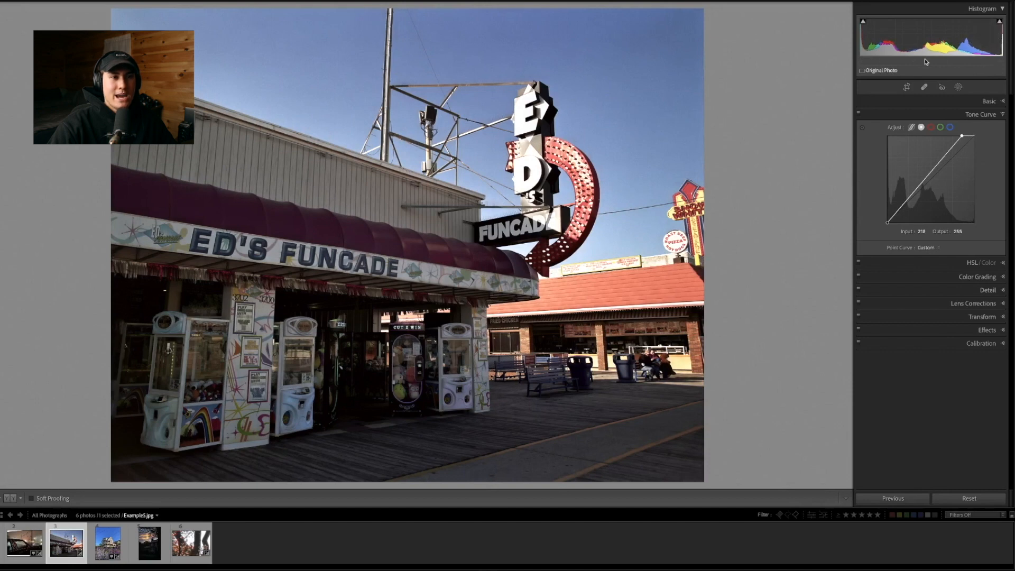
pyautogui.moveTo(959, 138); pyautogui.dragTo(958, 138)
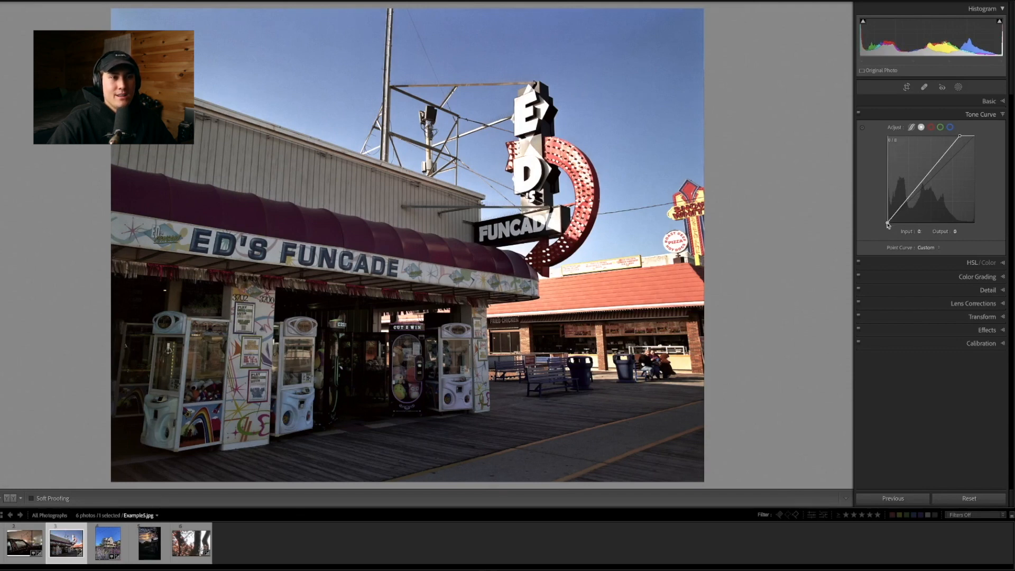
pyautogui.moveTo(889, 224); pyautogui.dragTo(895, 222)
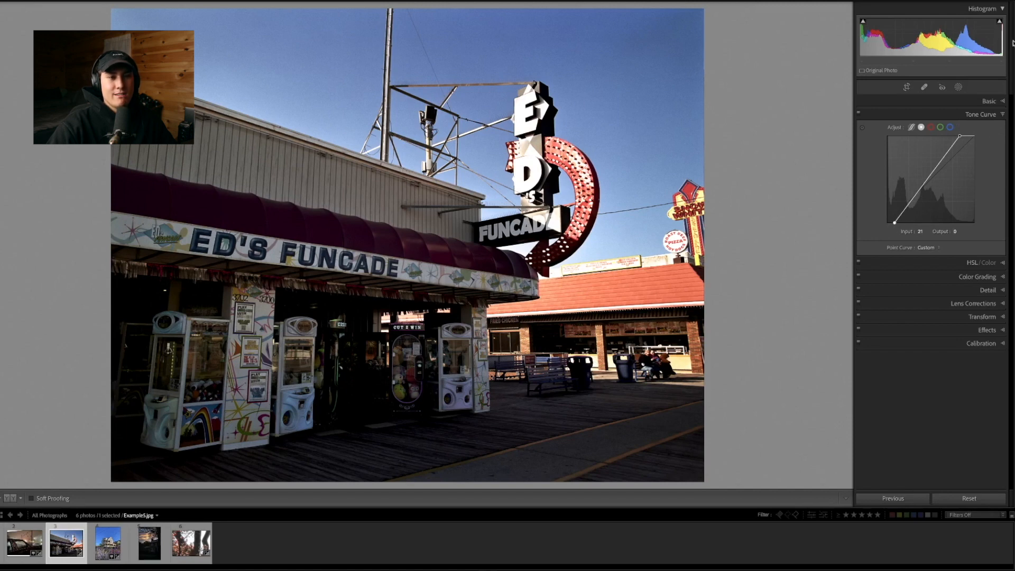
pyautogui.click(990, 102)
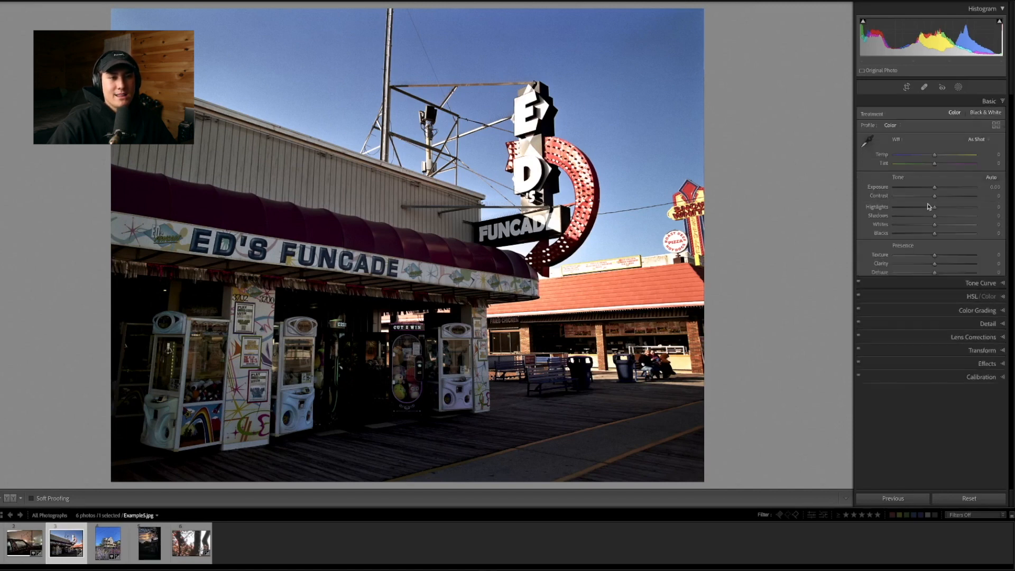
pyautogui.click(995, 117)
# Fade the point curve with white output 200 and a raised black point, then steepen it with the white point at input 214, output 255
pyautogui.moveTo(894, 223); pyautogui.dragTo(887, 222)
pyautogui.moveTo(960, 137); pyautogui.dragTo(974, 155)
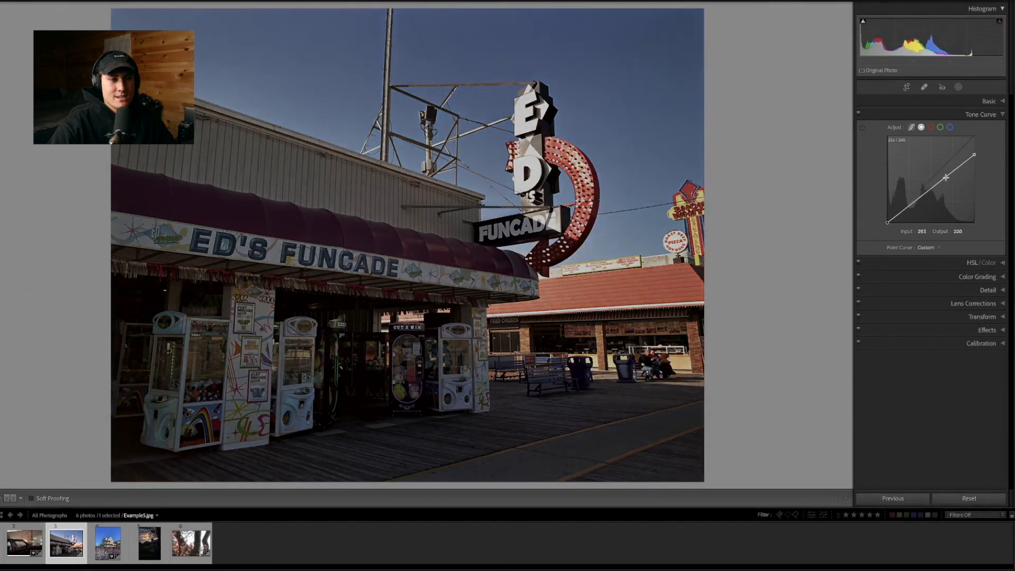
pyautogui.moveTo(887, 223); pyautogui.dragTo(885, 211)
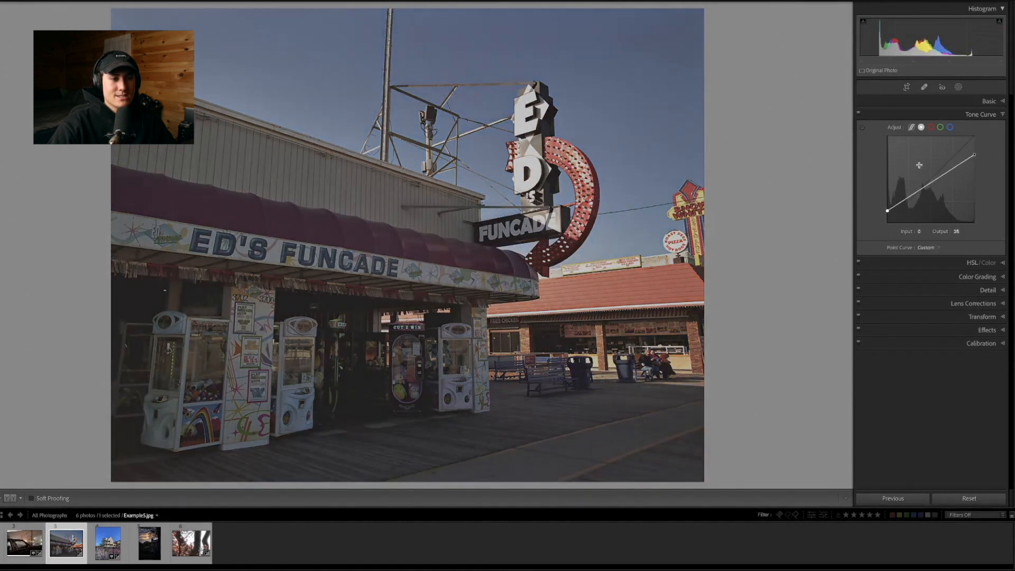
pyautogui.moveTo(888, 213); pyautogui.dragTo(899, 223)
pyautogui.moveTo(975, 155); pyautogui.dragTo(961, 128)
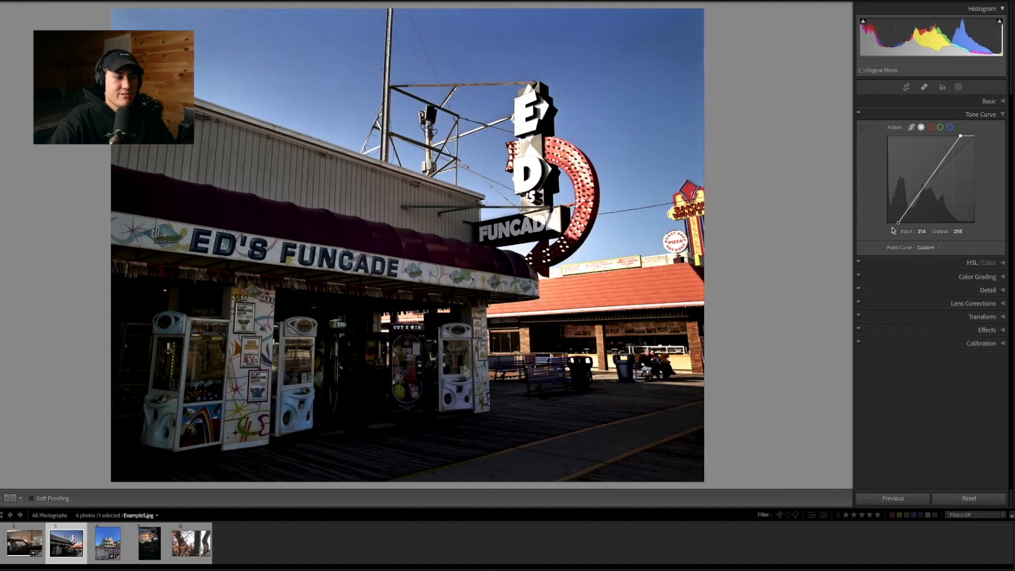
# Inspect the dark arcade entrance up close and check the full photo with the shadow clipping overlay
pyautogui.click(368, 357)
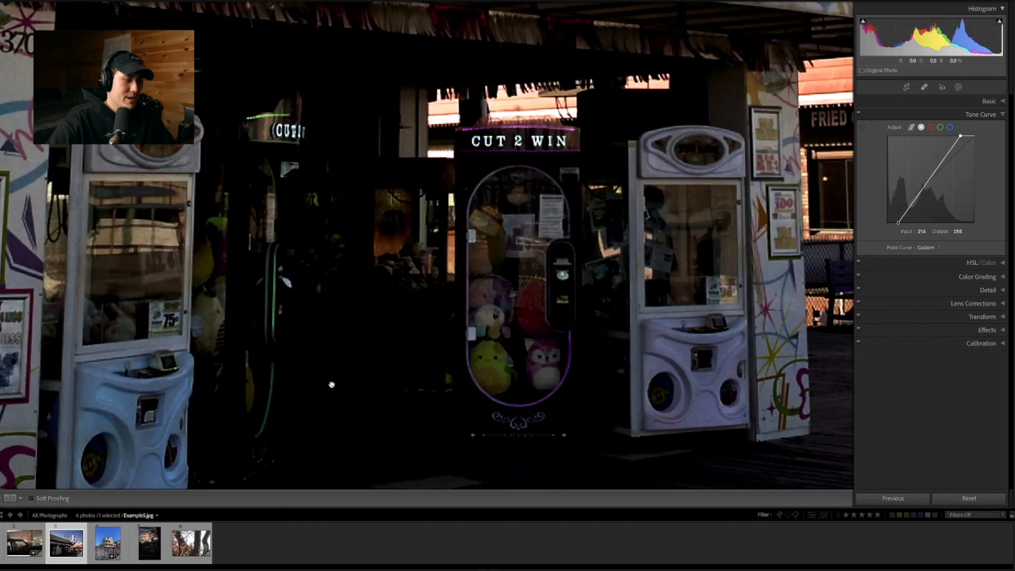
pyautogui.click(377, 350)
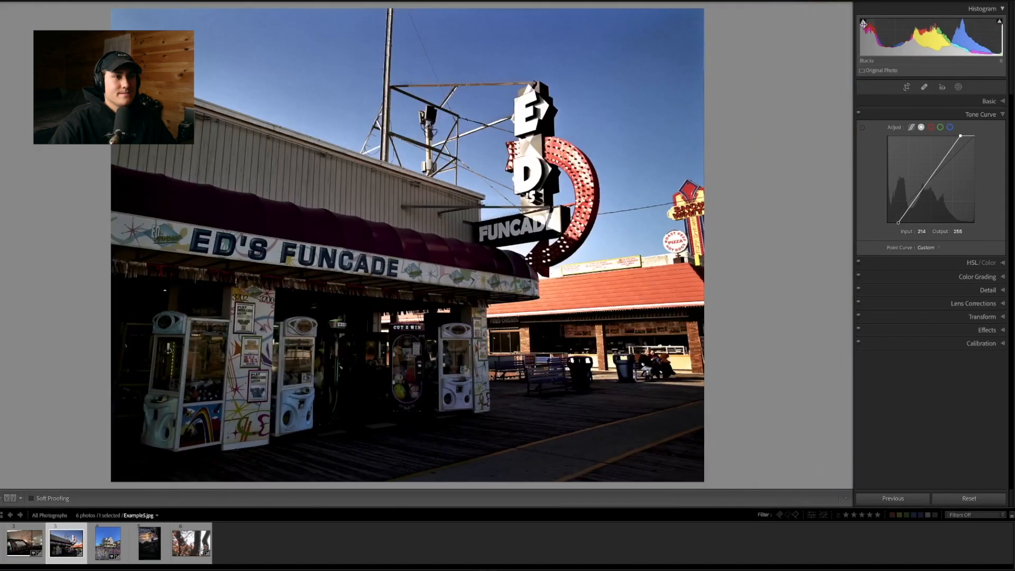
pyautogui.click(863, 21)
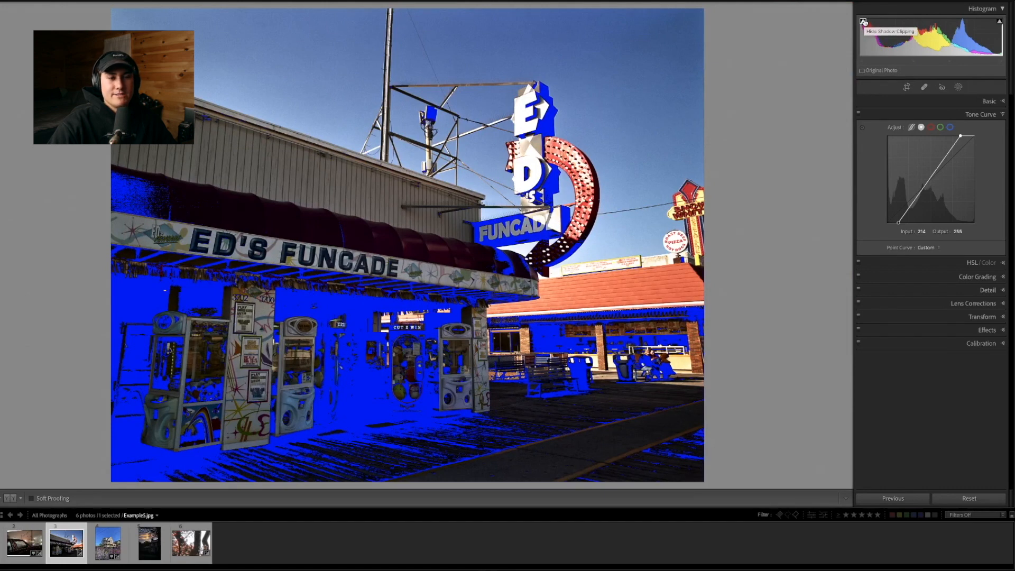
pyautogui.click(863, 21)
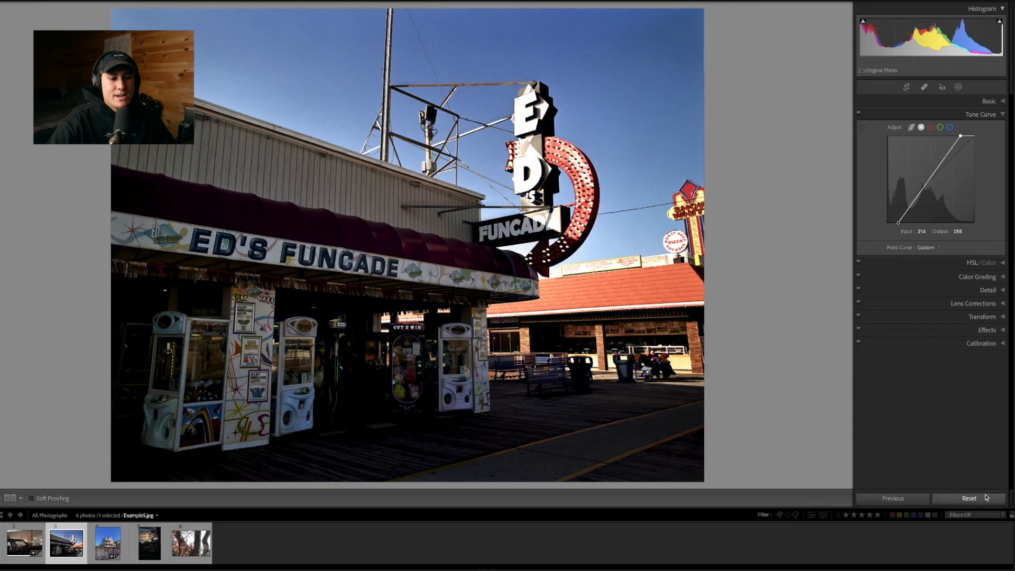
# Reset all develop adjustments on Example5.jpg and collapse the Tone Curve settings
pyautogui.click(982, 498)
pyautogui.click(981, 114)
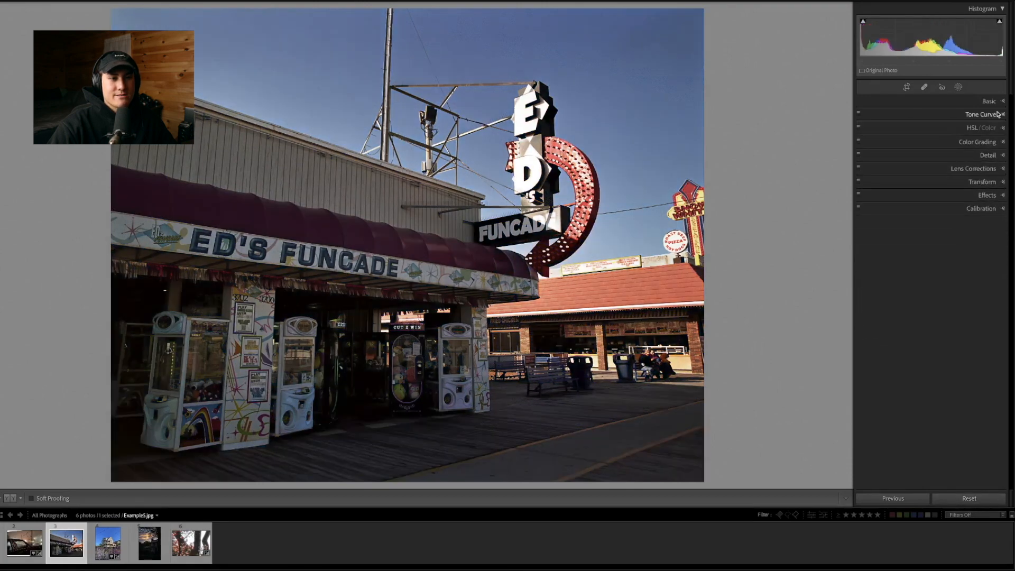
# Switch to the blue car photo, Example1.CR3, and apply the Wildwood preset to it
pyautogui.press('Left')
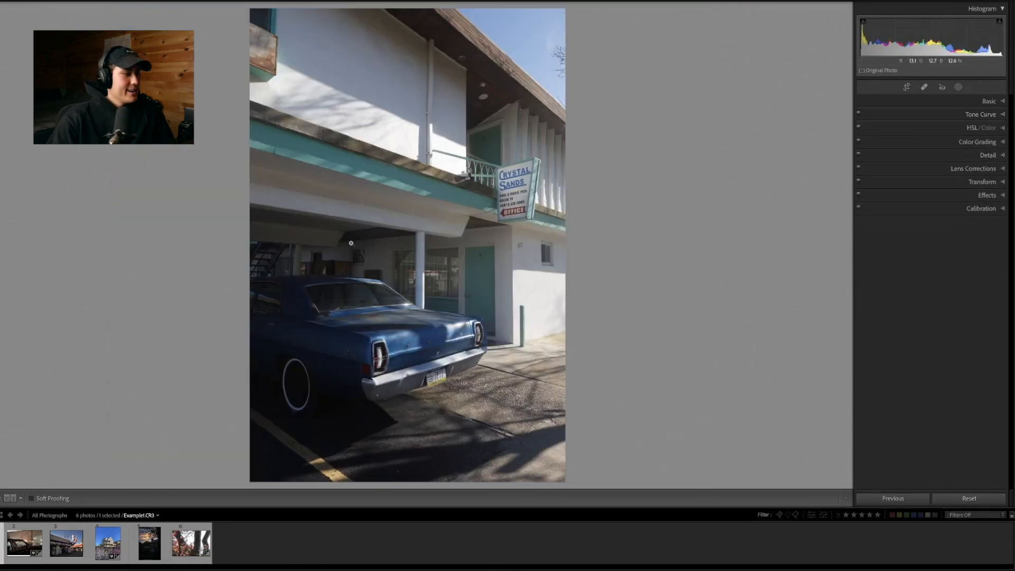
pyautogui.press('F7')
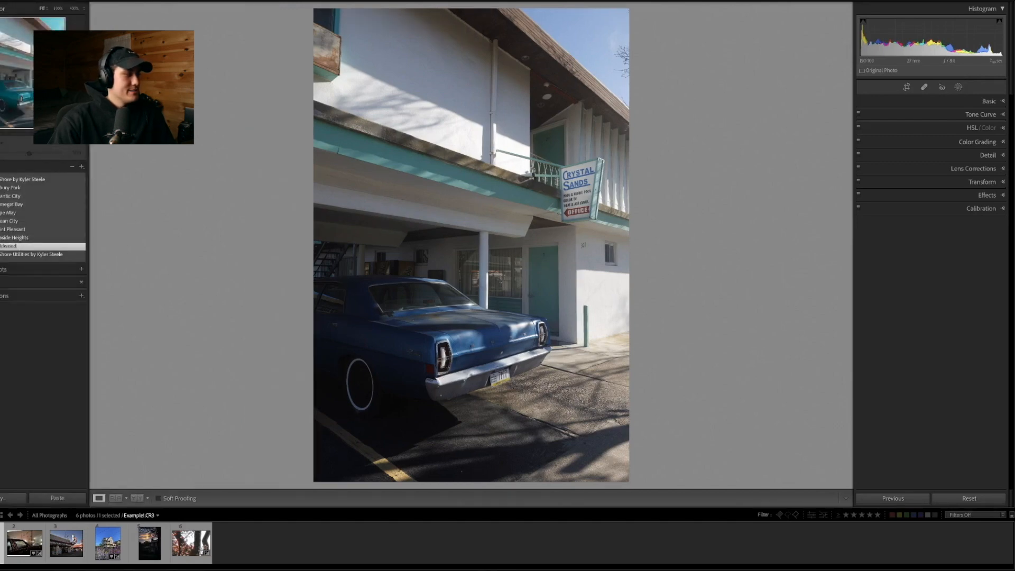
pyautogui.click(16, 246)
pyautogui.press('F7')
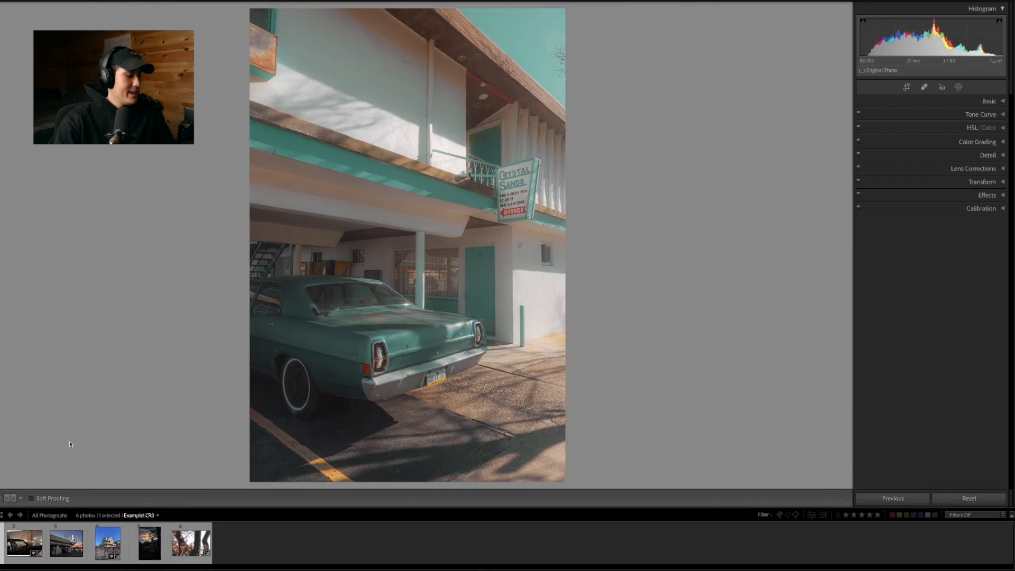
# Switch to the house photo, Example6.JPG, and apply the Seaside Heights preset to it
pyautogui.click(111, 531)
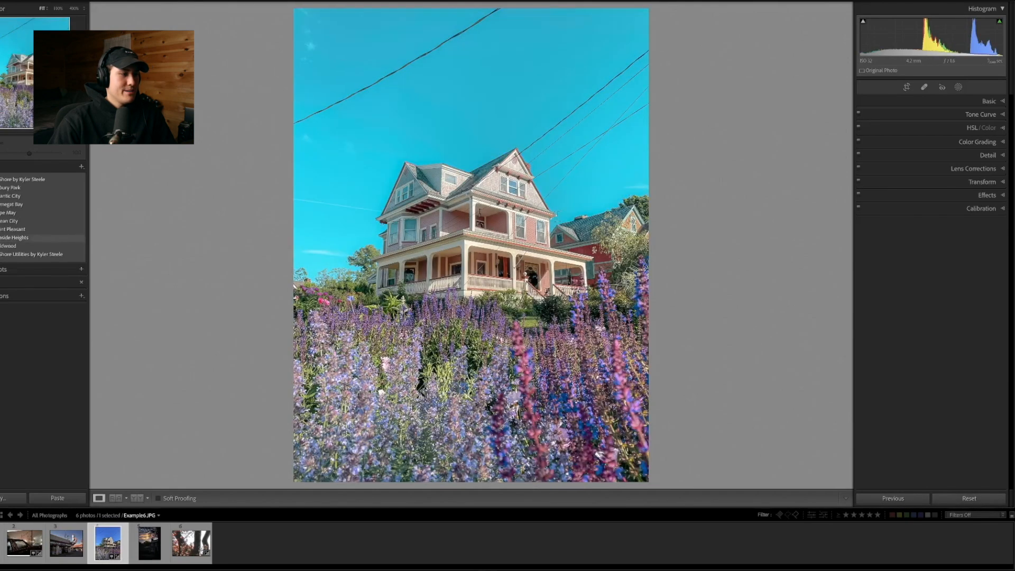
pyautogui.click(26, 238)
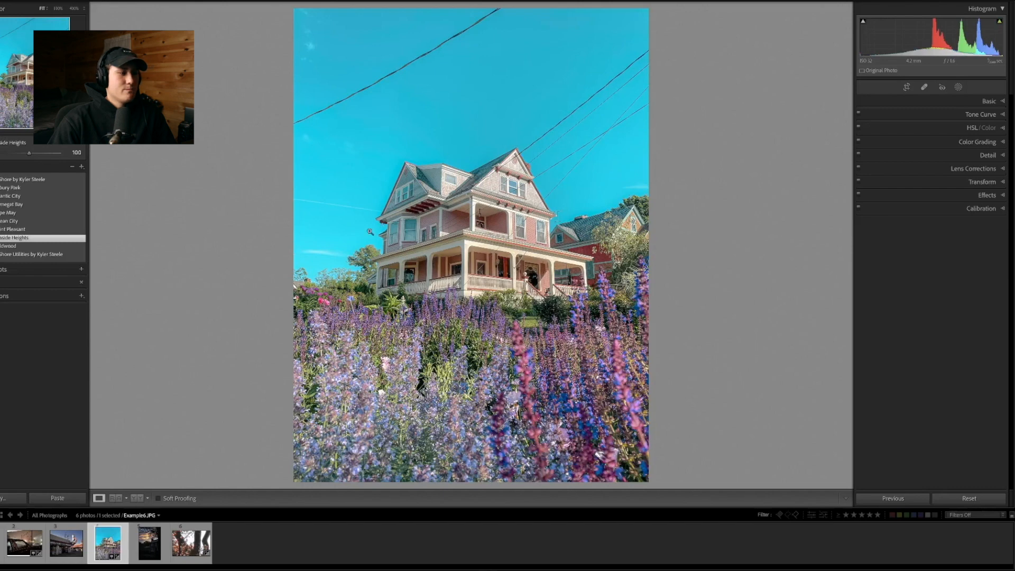
# Raise the house photo's Exposure slightly and hide the presets to enlarge the viewing area
pyautogui.click(998, 101)
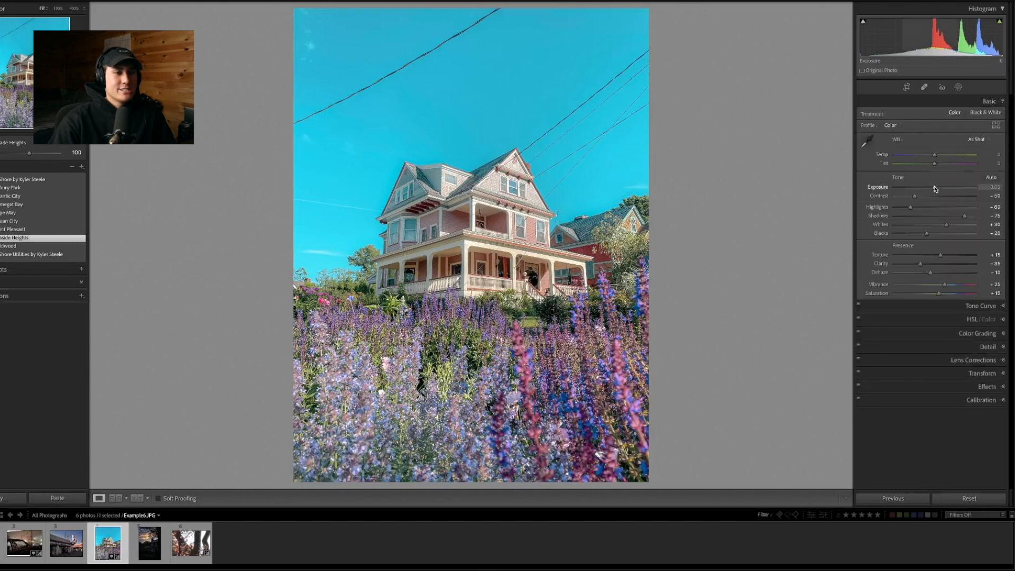
pyautogui.moveTo(935, 188); pyautogui.dragTo(938, 187)
pyautogui.click(993, 105)
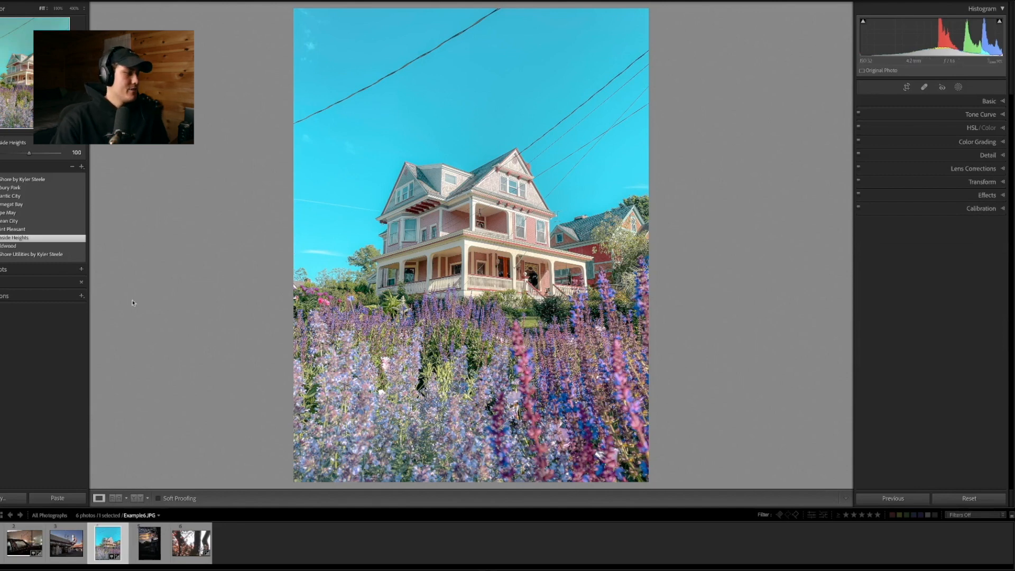
pyautogui.click(0, 269)
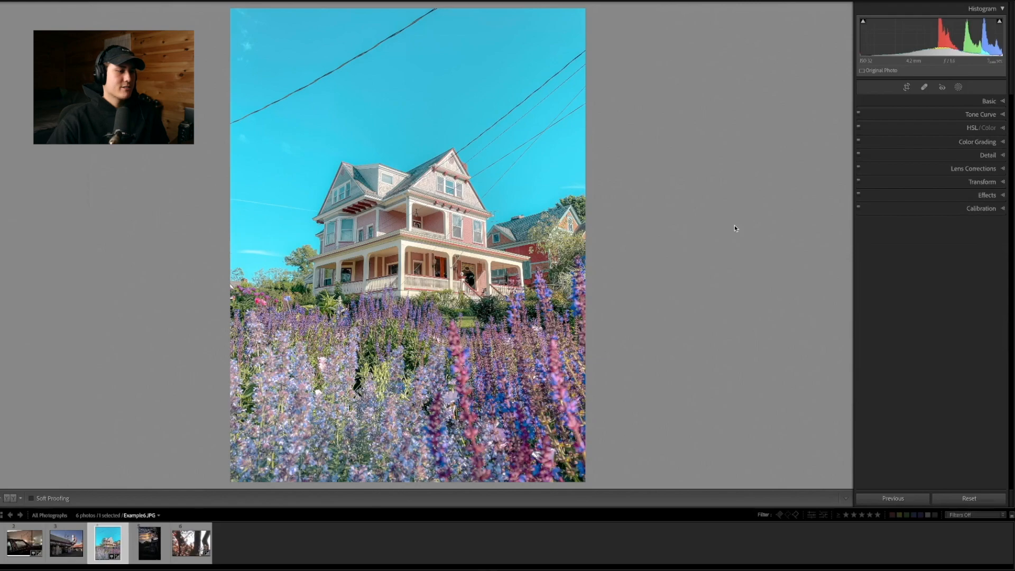